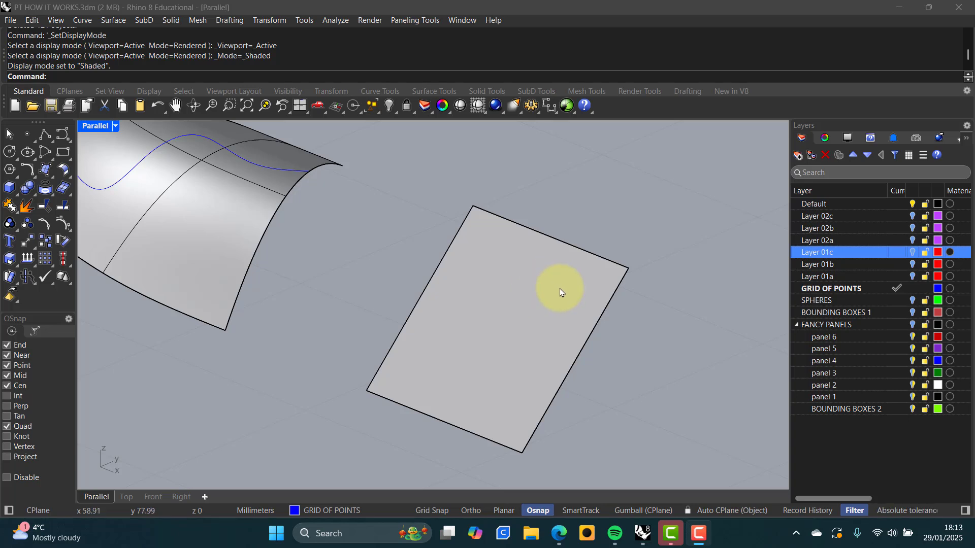
Cover the flat rectangular surface with a 10 by 10 point grid using Surface Domain Number
left_click(522, 304)
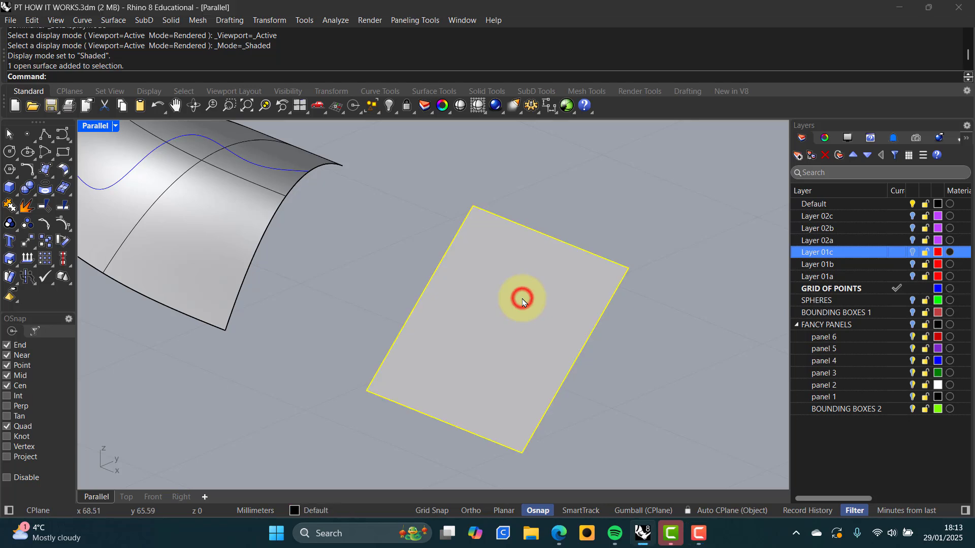
left_click(407, 23)
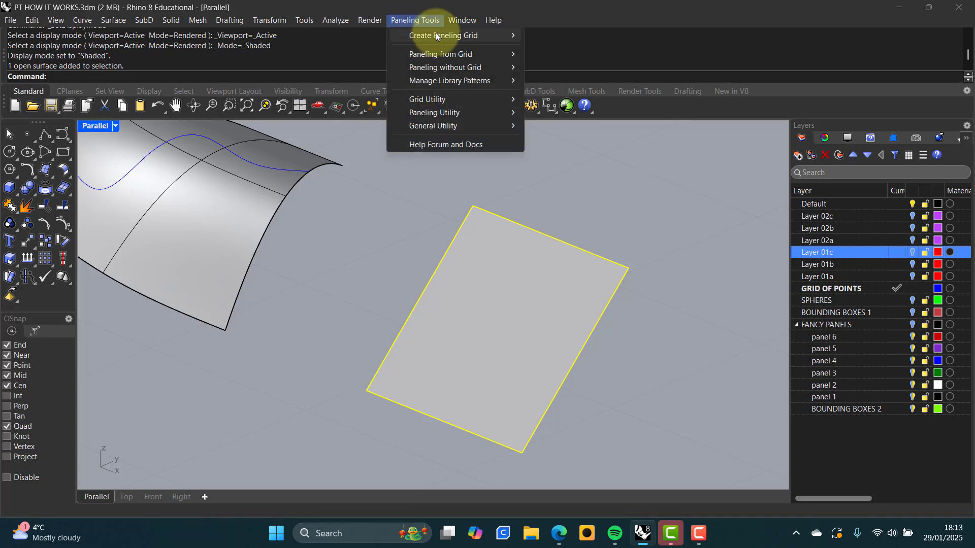
mouse_move(449, 35)
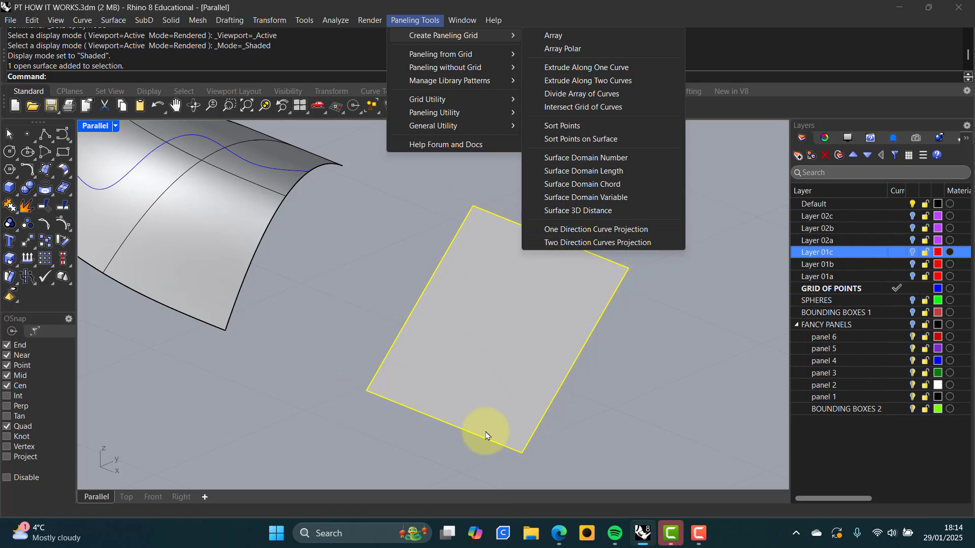
left_click(596, 160)
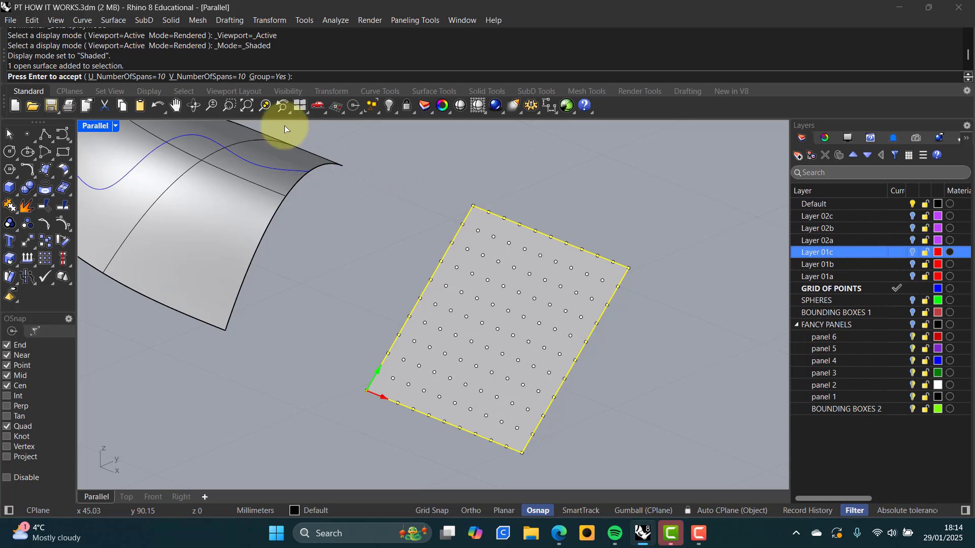
key("Return")
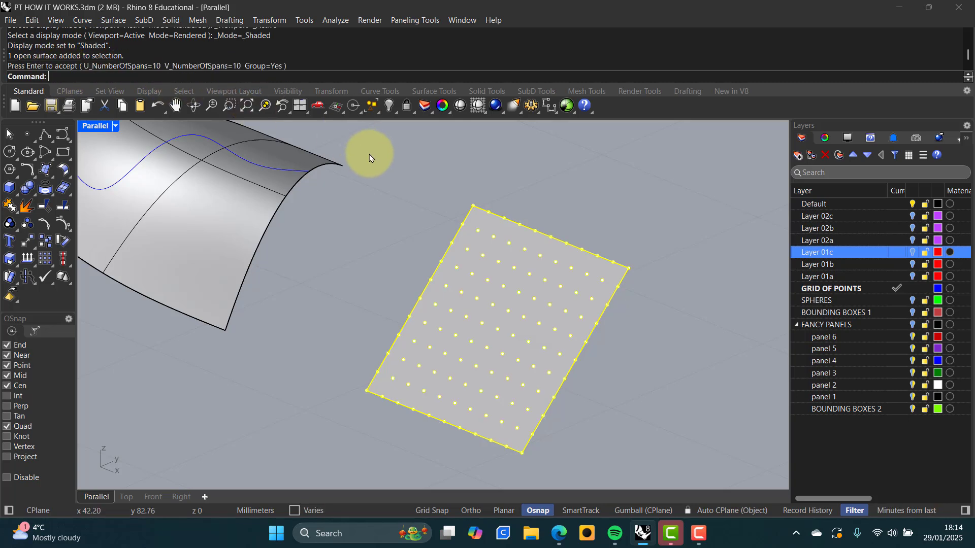
Switch the viewport to Wireframe display and clear the selection
left_click(427, 182)
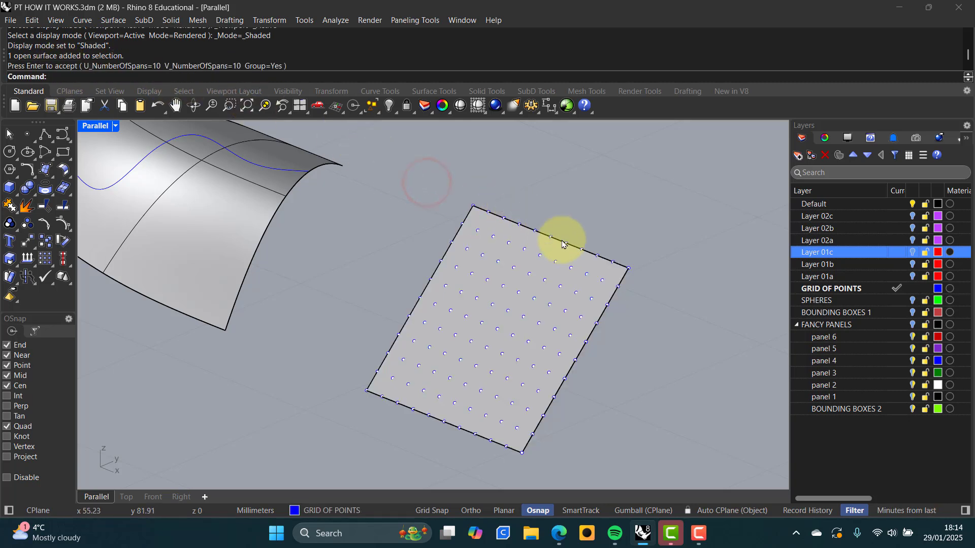
left_click(583, 262)
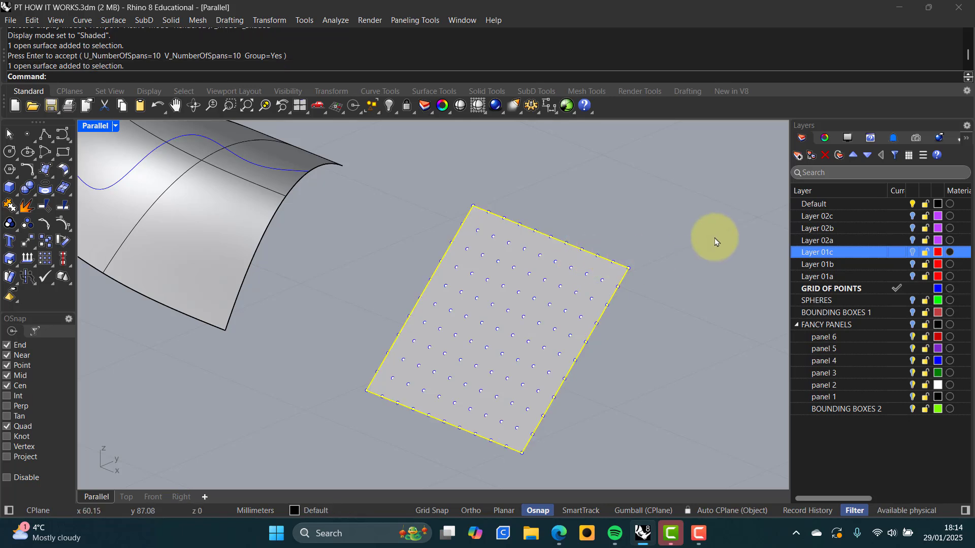
middle_click(640, 206)
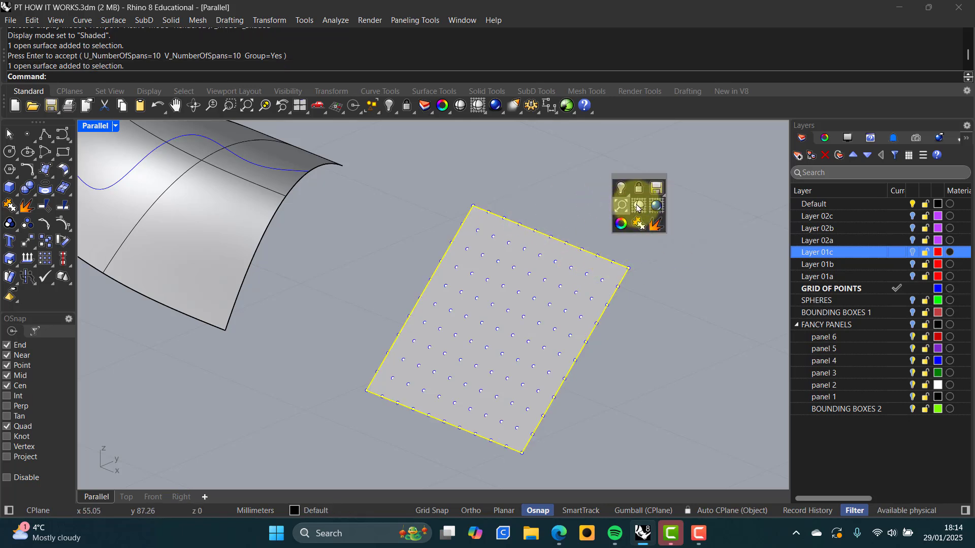
left_click(639, 206)
left_click(662, 256)
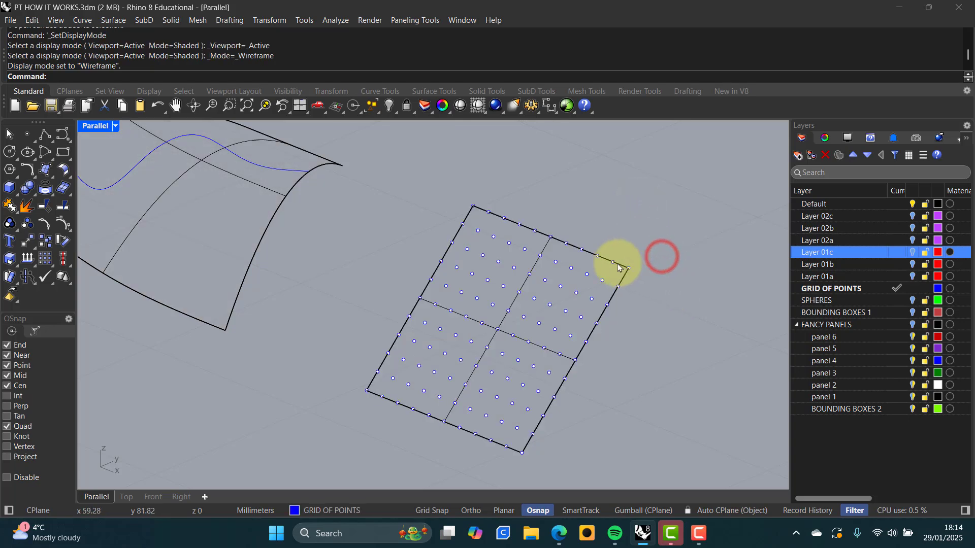
Hide the Default layer's surfaces, and briefly show then hide Layer 01c's corner labels
left_click(913, 204)
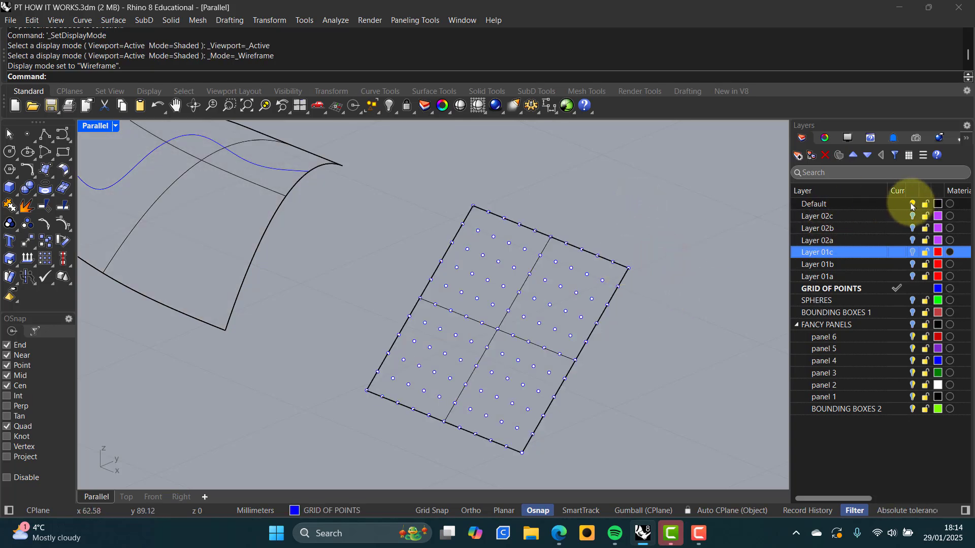
left_click(667, 239)
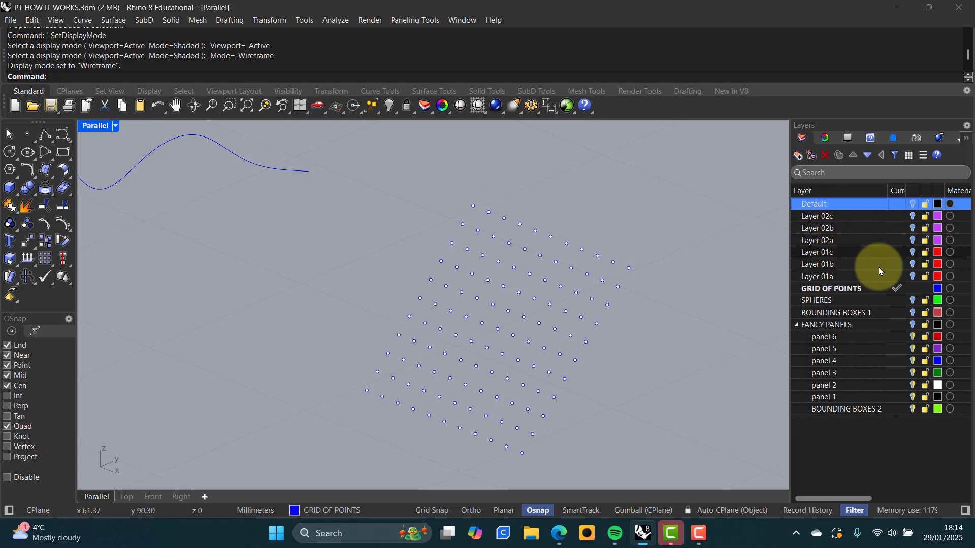
left_click(913, 253)
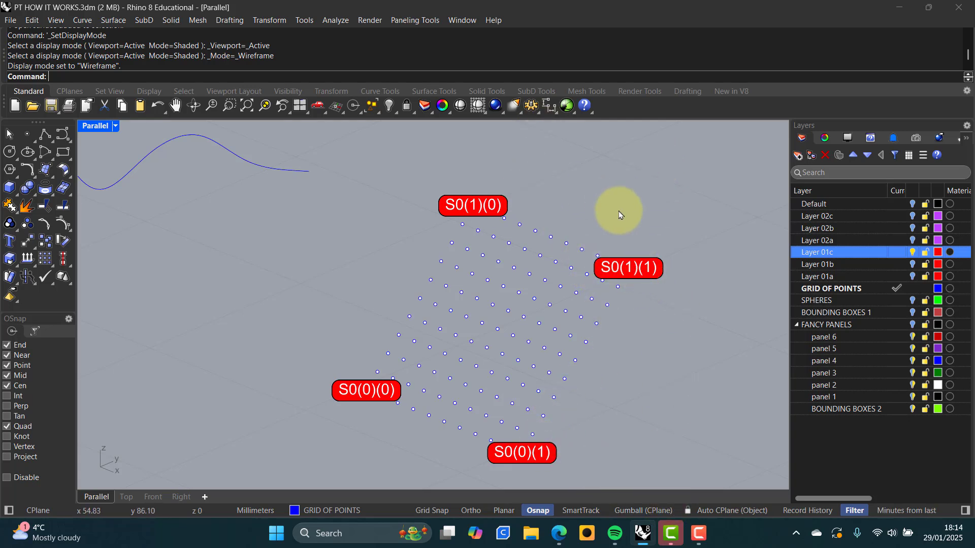
left_click(913, 254)
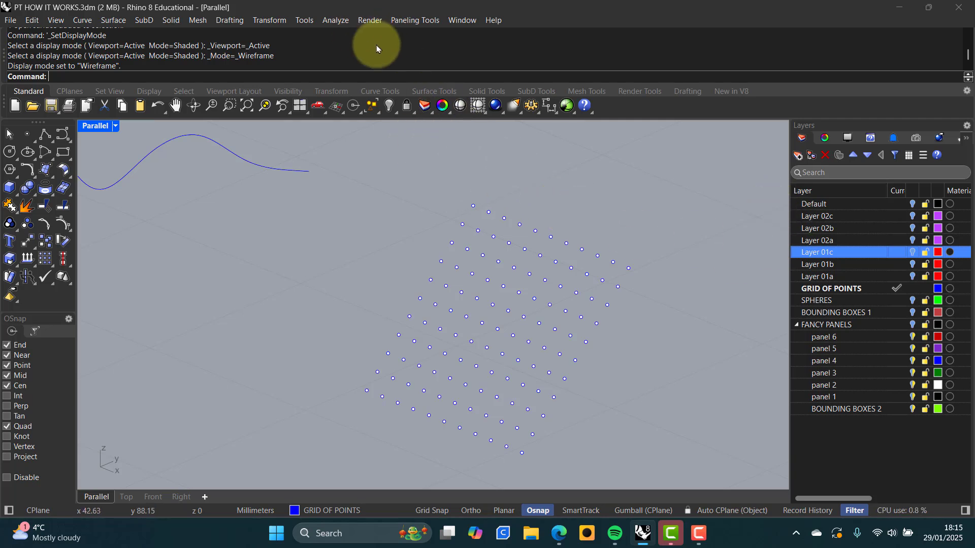
Start Panel 2D Grid on the point grid, skipping the base surface
left_click(424, 20)
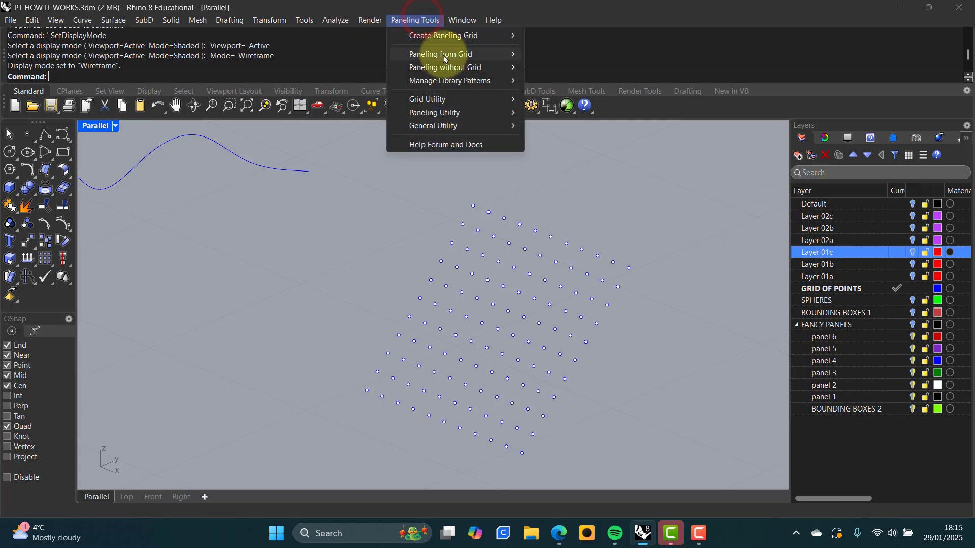
mouse_move(451, 57)
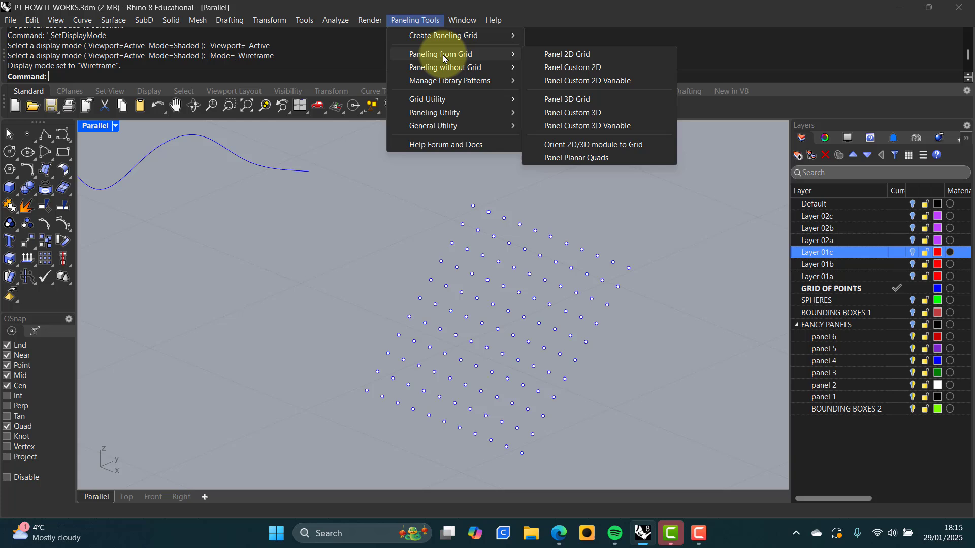
left_click(578, 55)
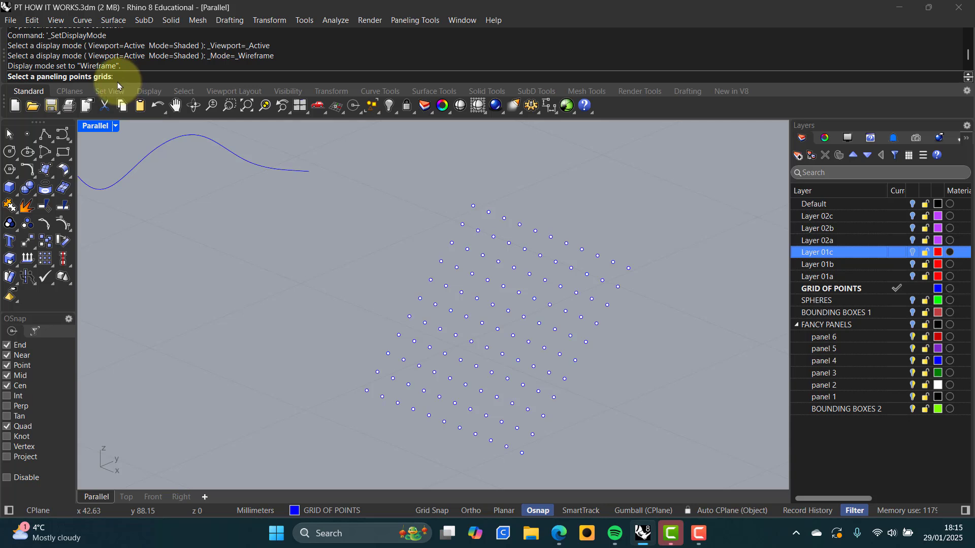
left_click(491, 214)
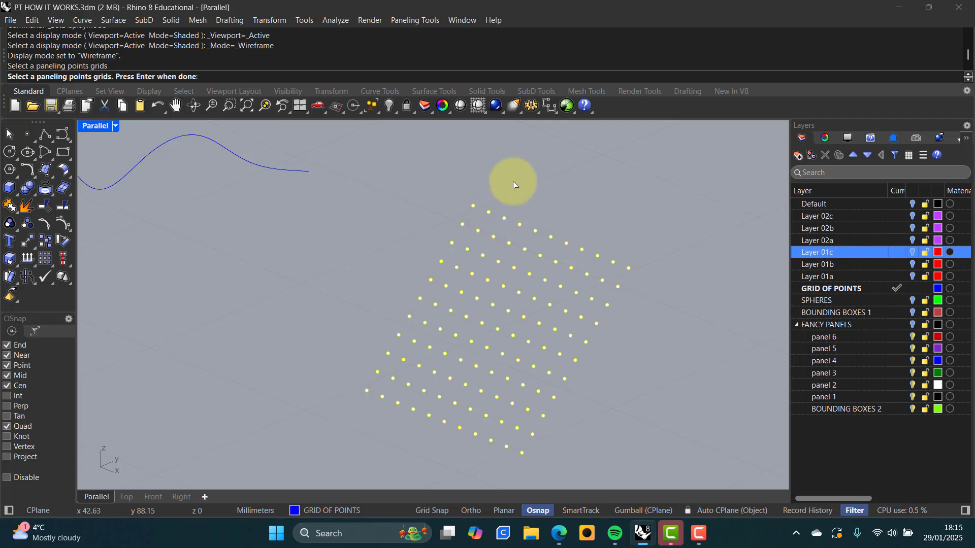
key("Return")
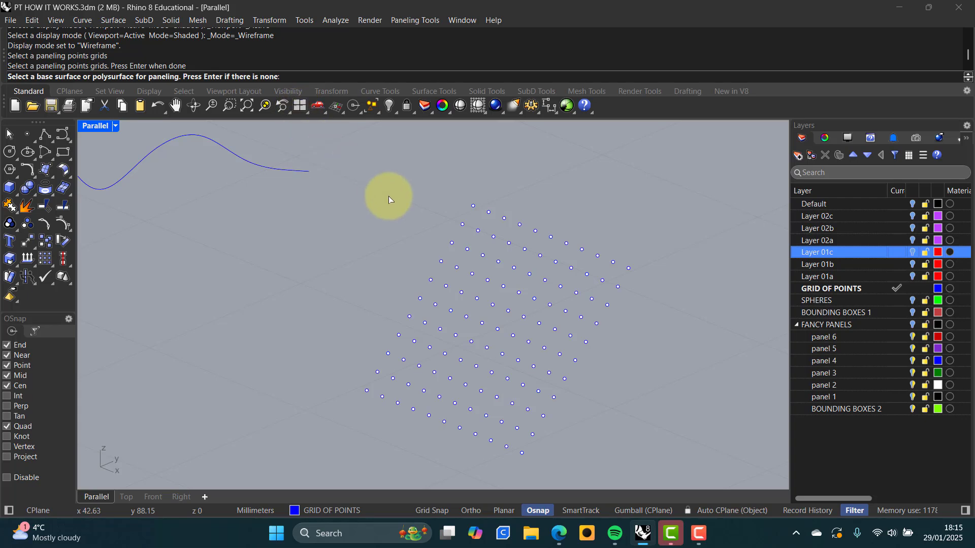
key("Return")
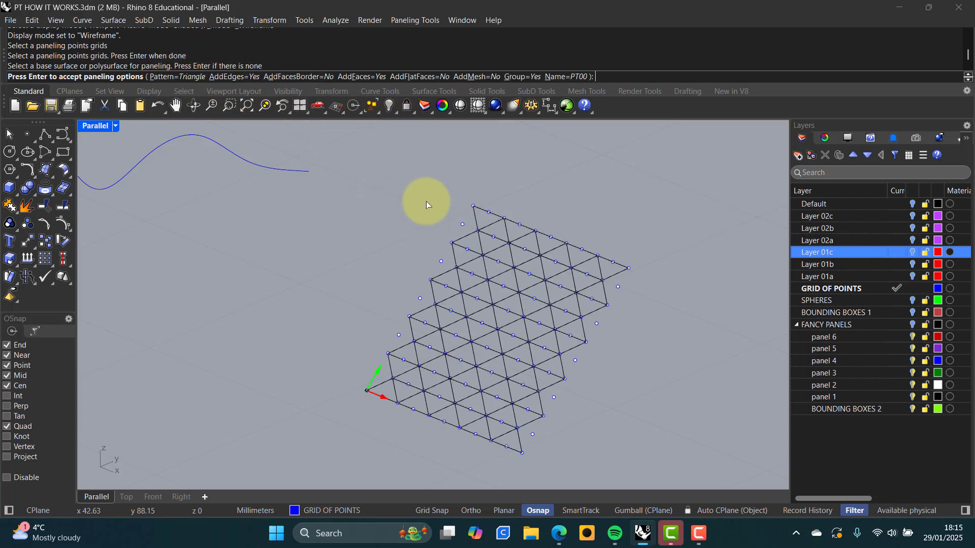
Set the panel pattern to Diamond with AddEdges=No and create the panels
left_click(187, 77)
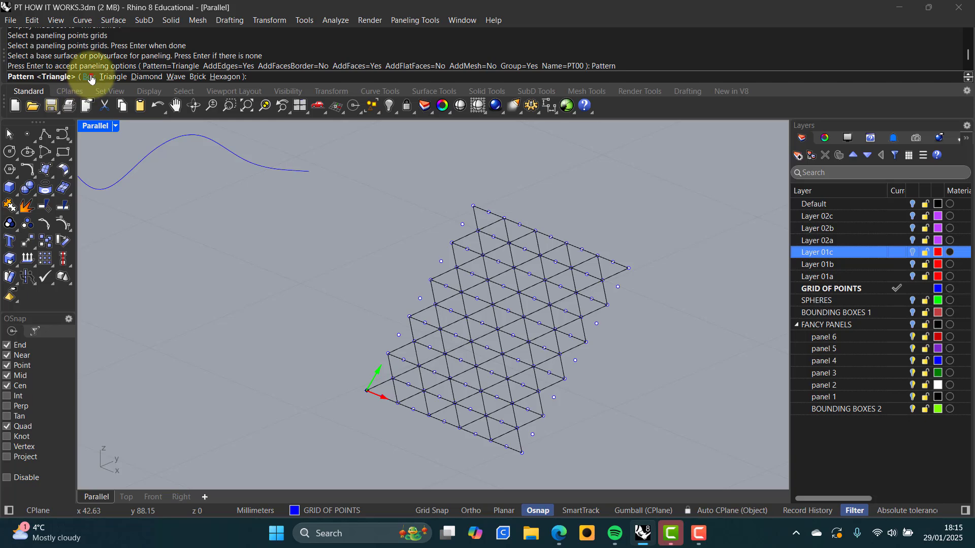
left_click(87, 77)
left_click(175, 77)
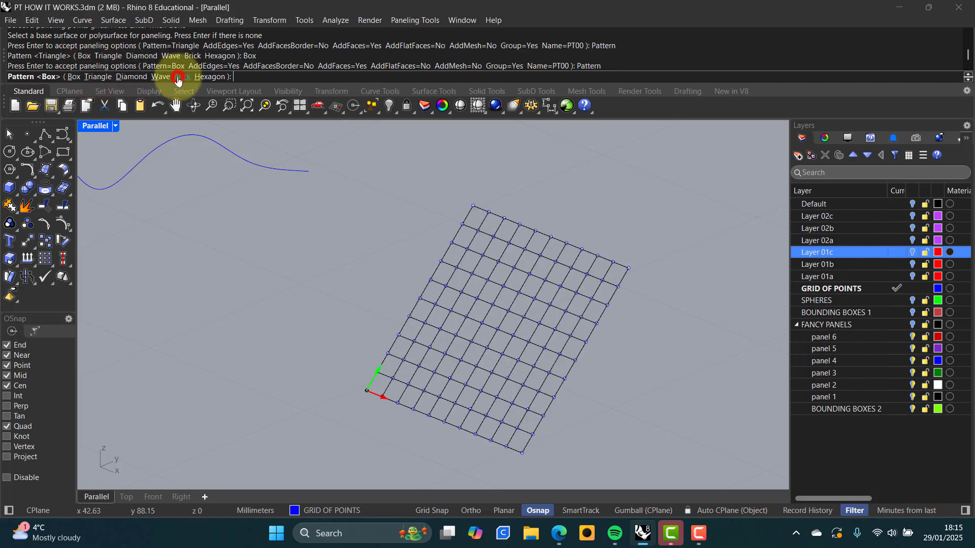
left_click(131, 77)
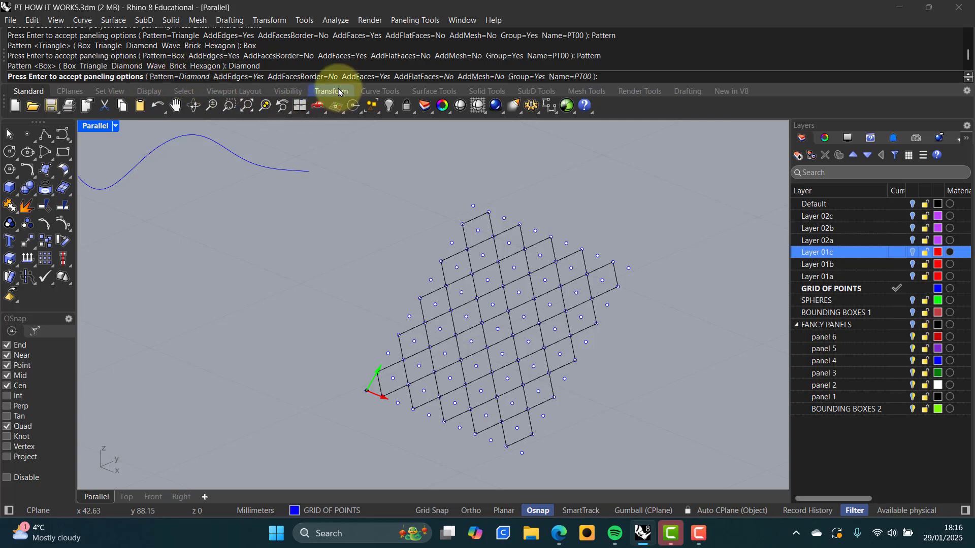
left_click(251, 77)
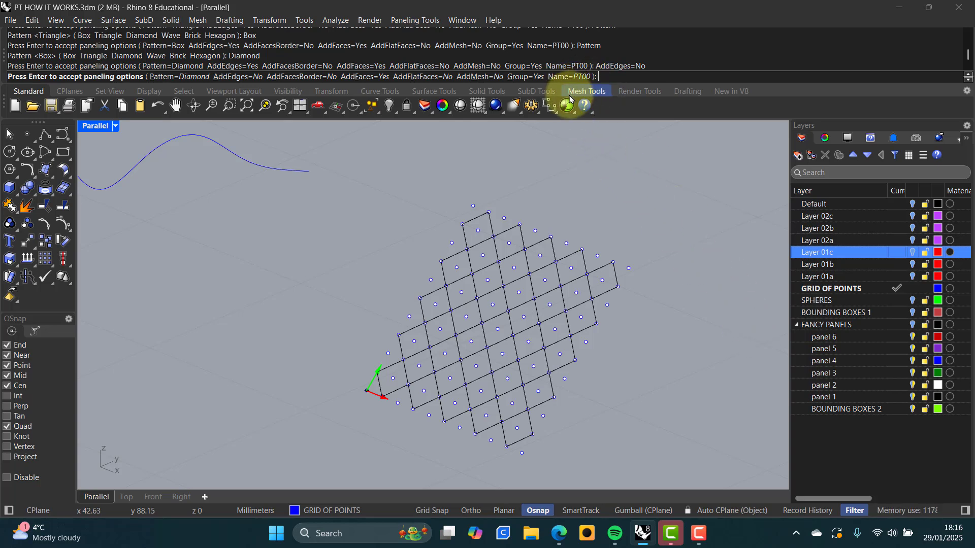
key("Return")
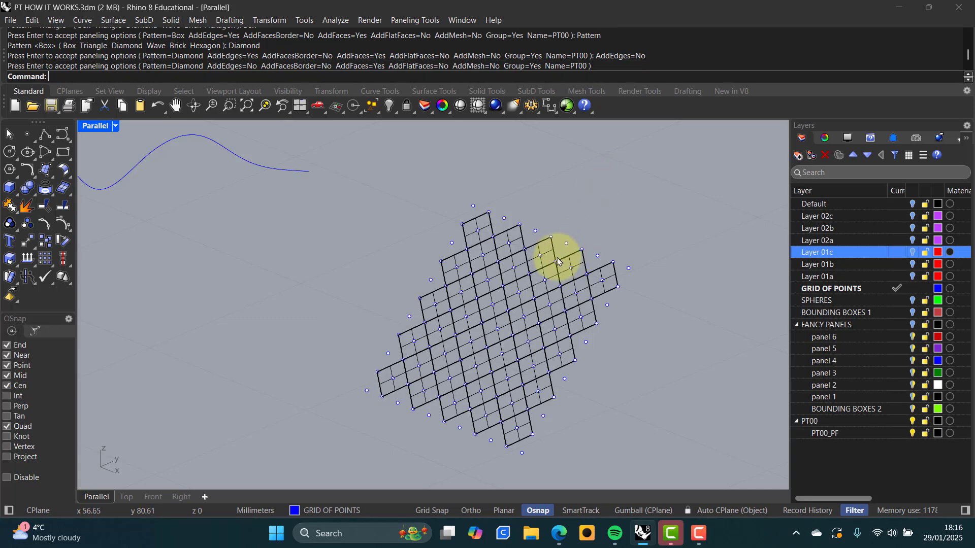
Select the diamond panels and view them in Shaded display
left_click(547, 251)
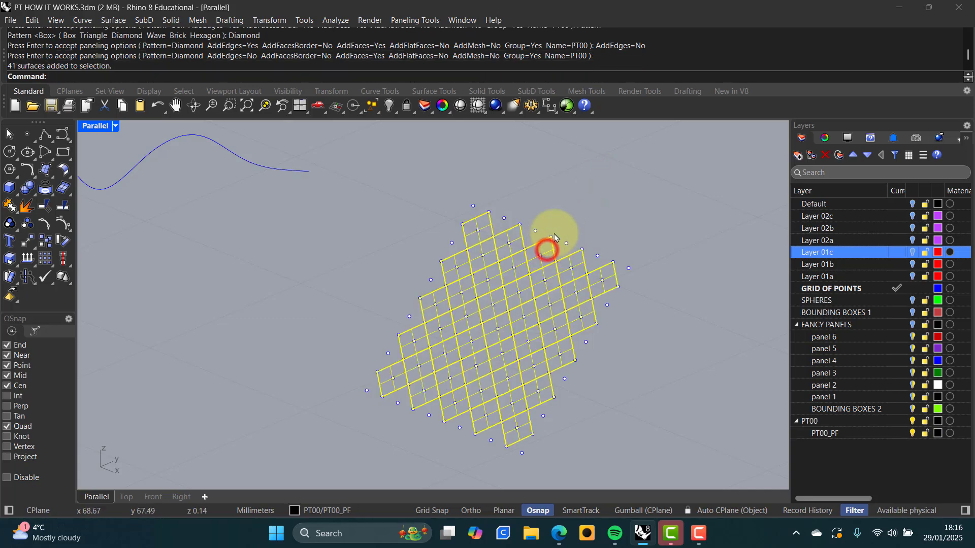
middle_click(574, 201)
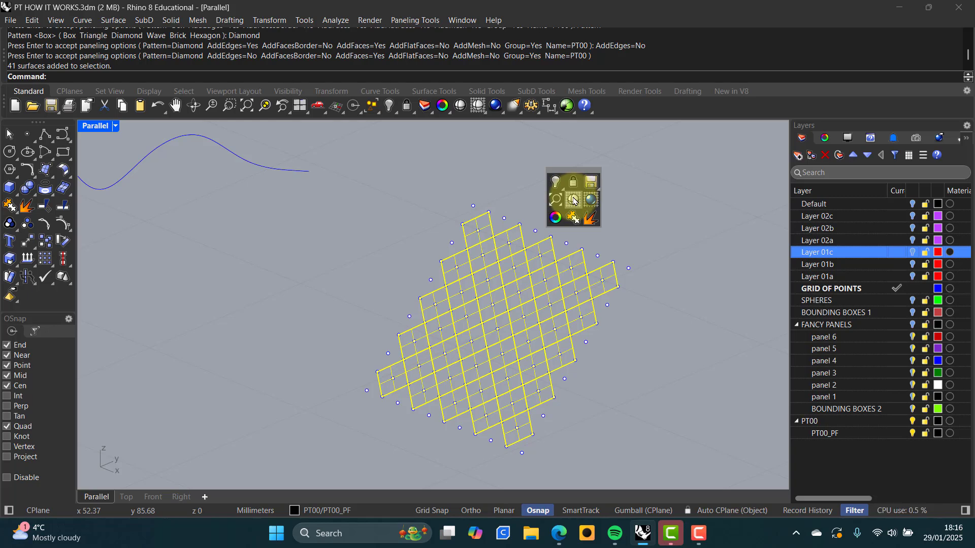
left_click(575, 201)
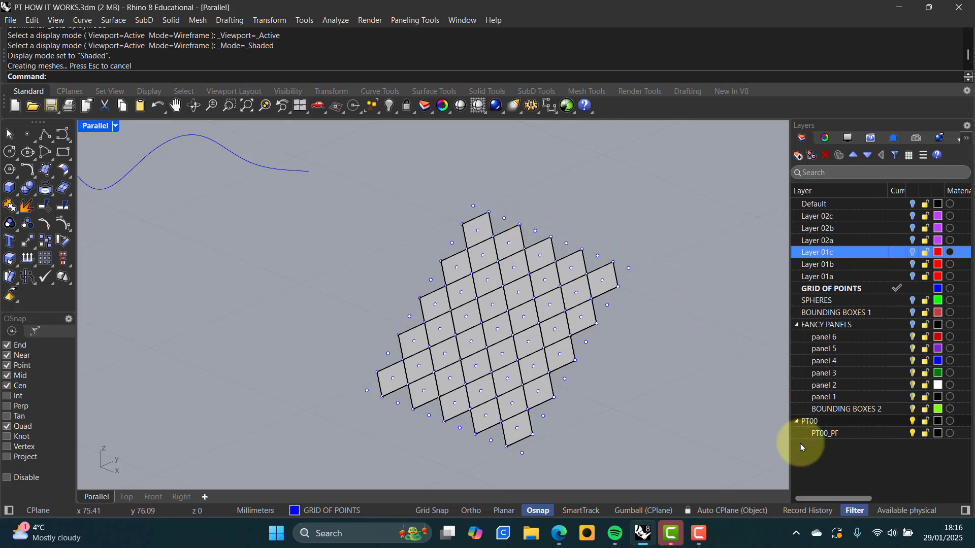
Delete the PT00 layer together with all 41 panel surfaces
left_click(611, 277)
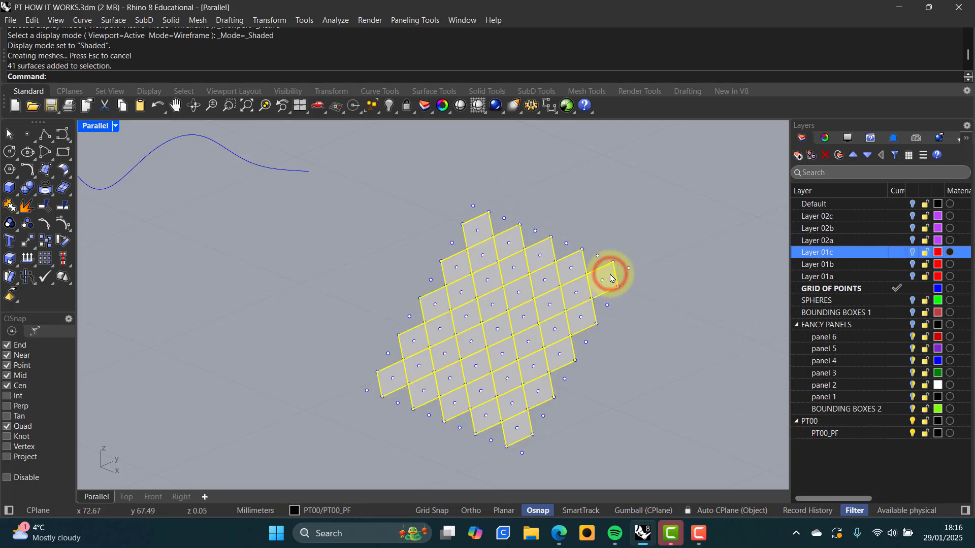
left_click(810, 421)
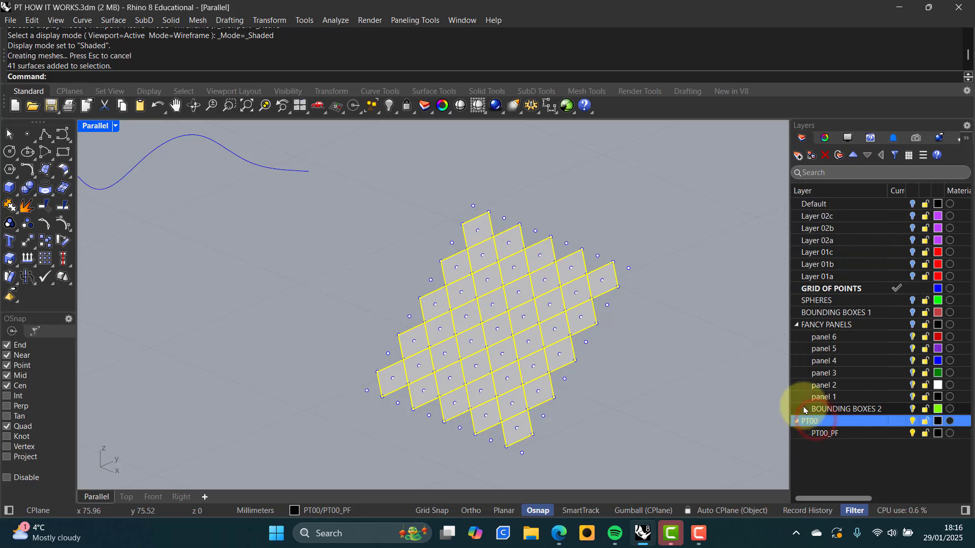
right_click(810, 423)
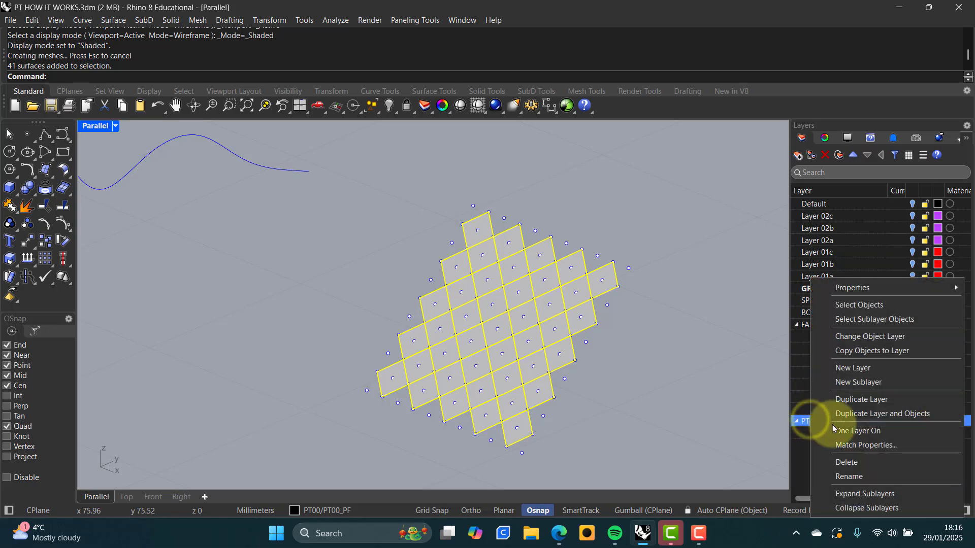
left_click(852, 464)
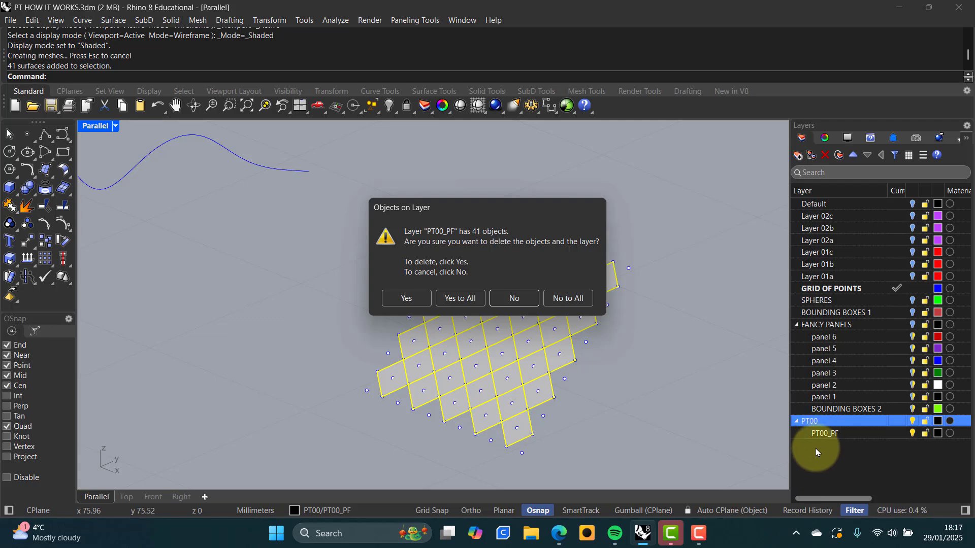
left_click(459, 298)
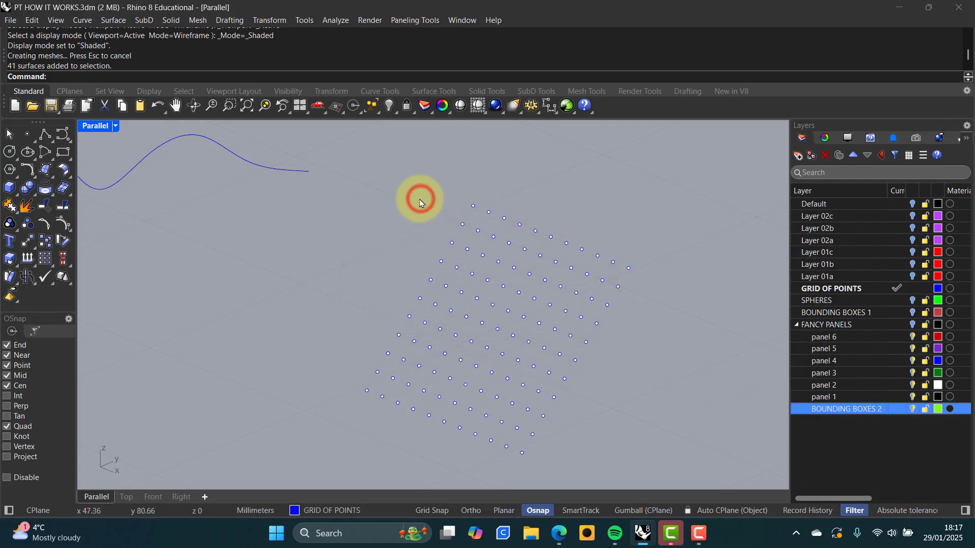
Show the Default layer and orbit to see the curved surface side-on
left_click(912, 205)
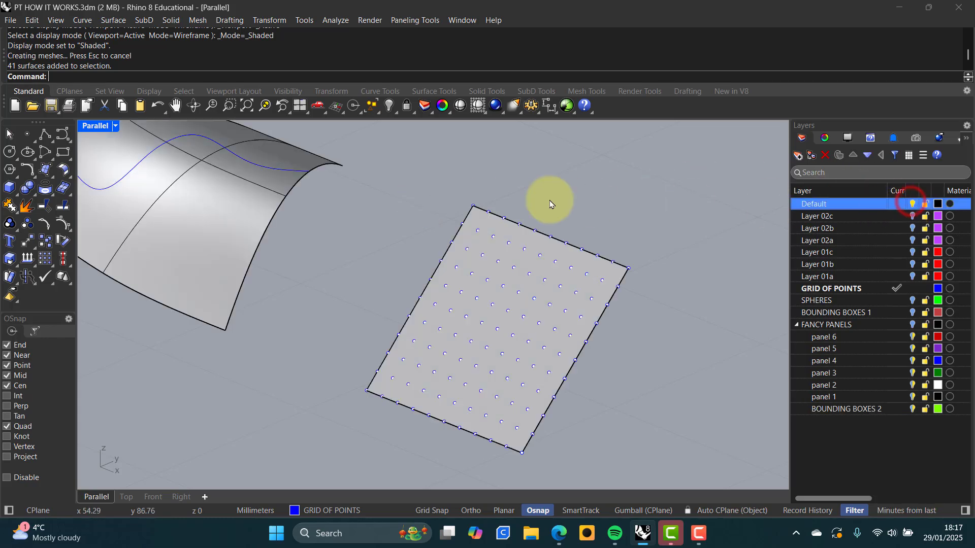
right_click_drag(374, 233, 592, 269)
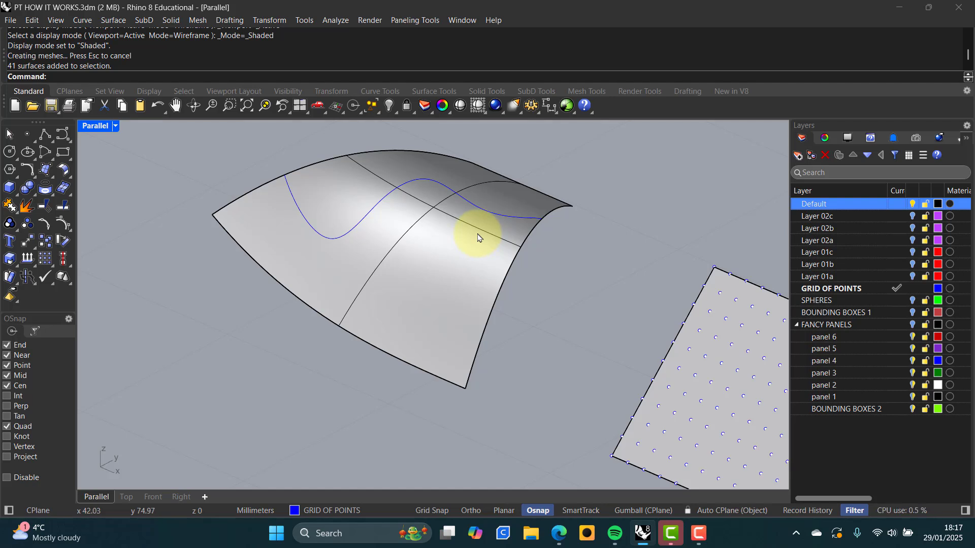
left_click(453, 225)
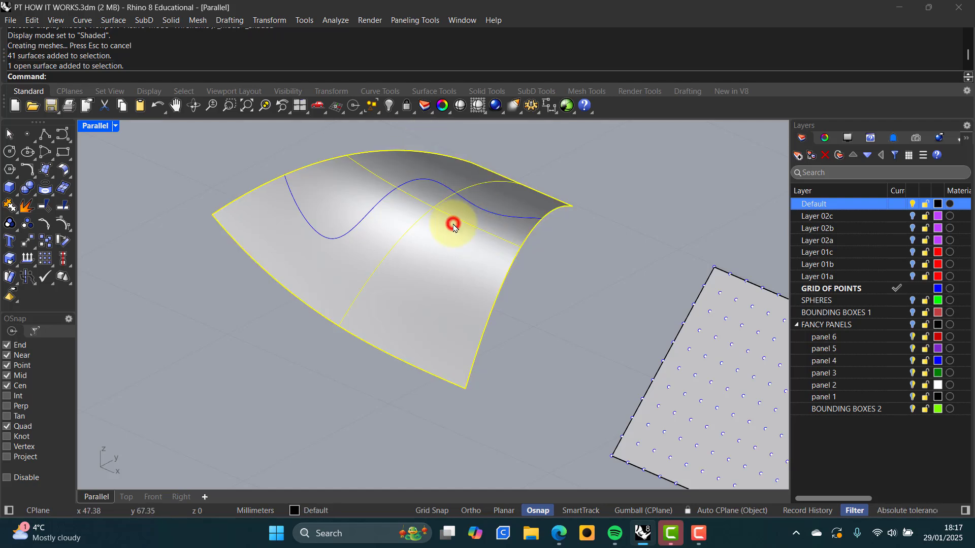
left_click(601, 179)
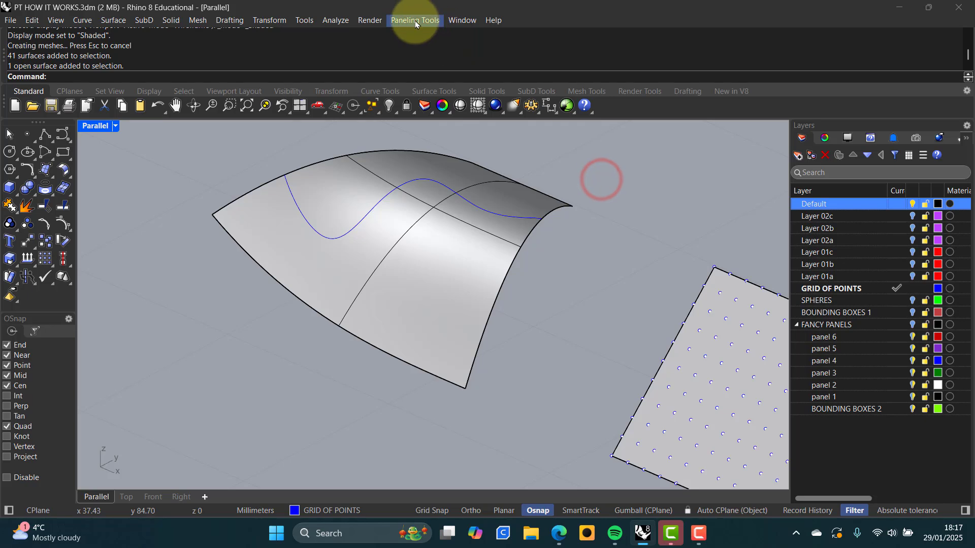
mouse_move(401, 193)
right_mouse_down()
mouse_move(474, 148)
mouse_move(495, 483)
mouse_move(446, 159)
mouse_move(394, 200)
mouse_move(419, 196)
mouse_move(418, 185)
right_mouse_up()
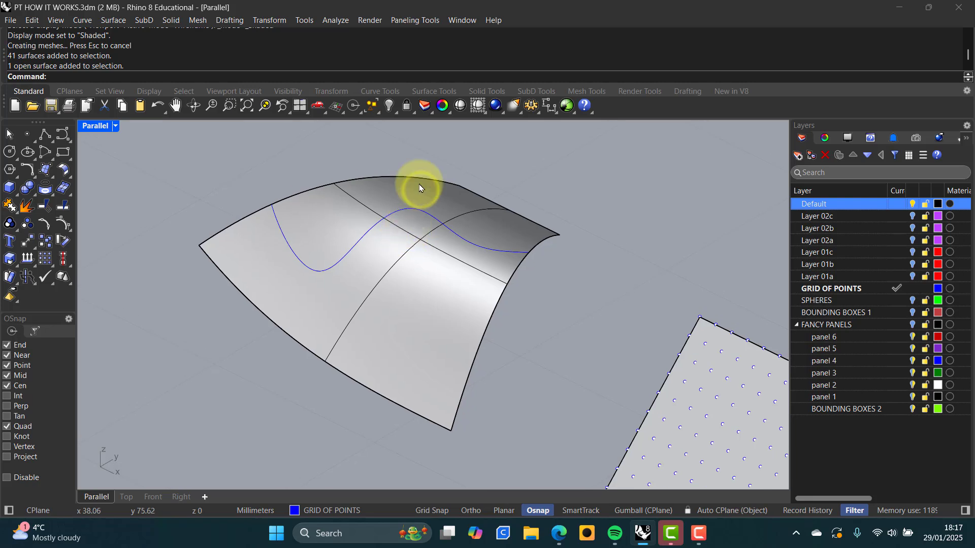
Start a Surface Domain Number grid on the curved surface
left_click(405, 21)
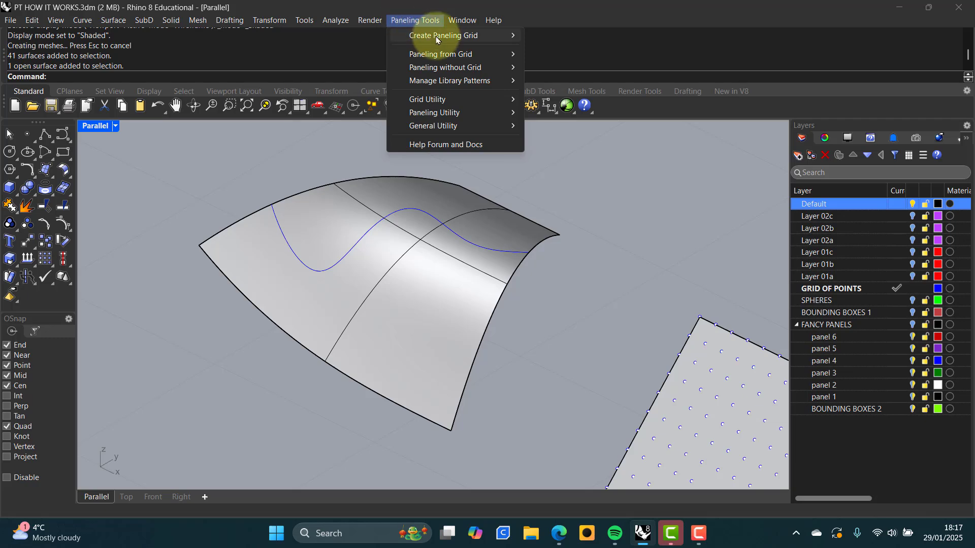
mouse_move(426, 35)
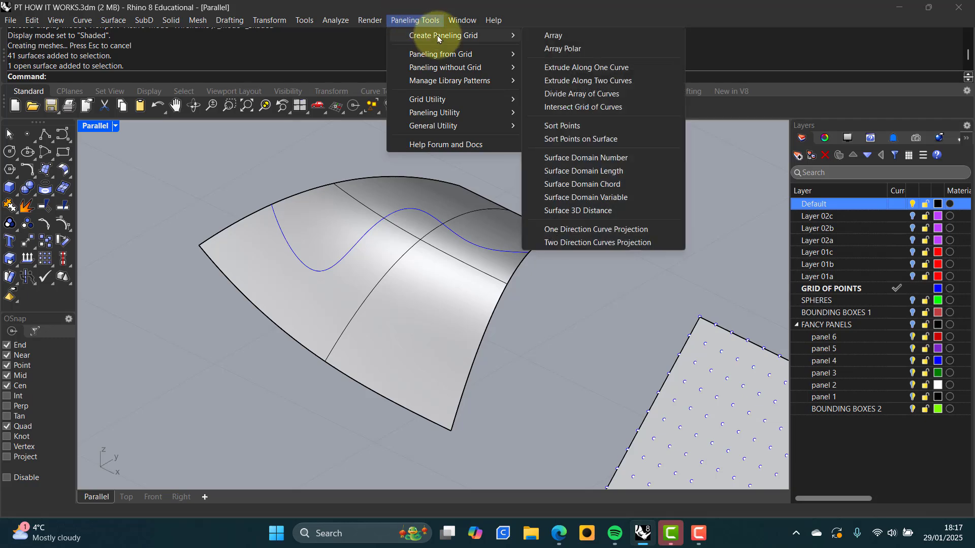
left_click(583, 158)
left_click(471, 261)
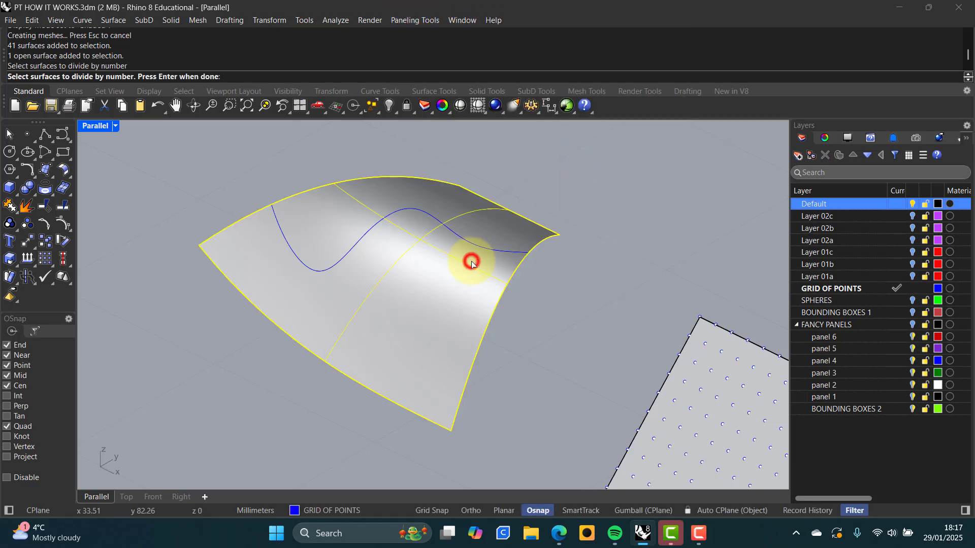
key("Return")
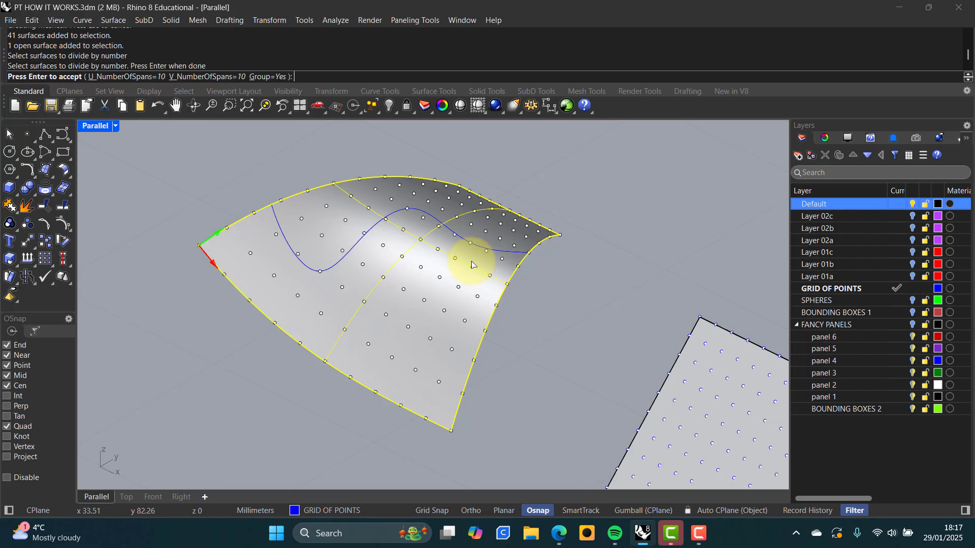
left_click(566, 305)
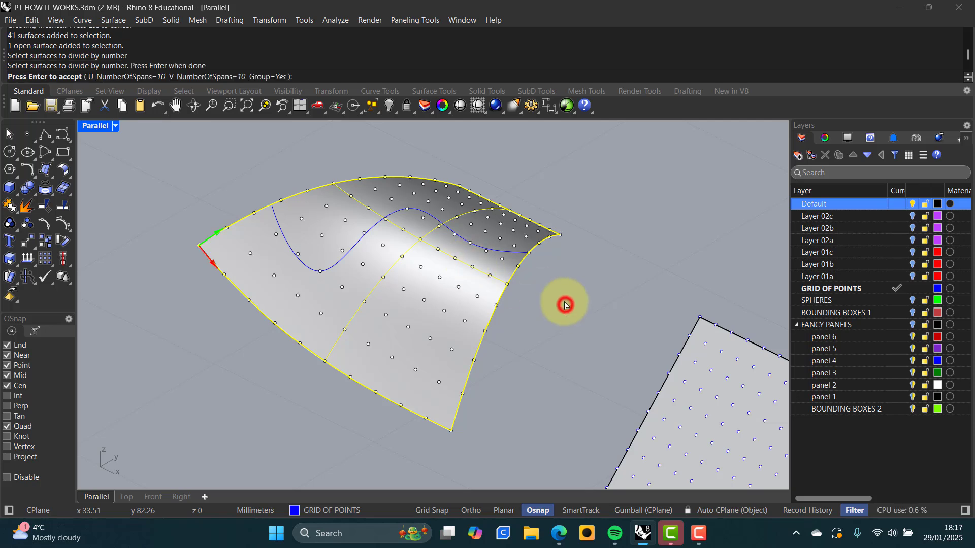
Set the viewport to Wireframe display and hide the Default layer
middle_click(575, 264)
left_click(575, 266)
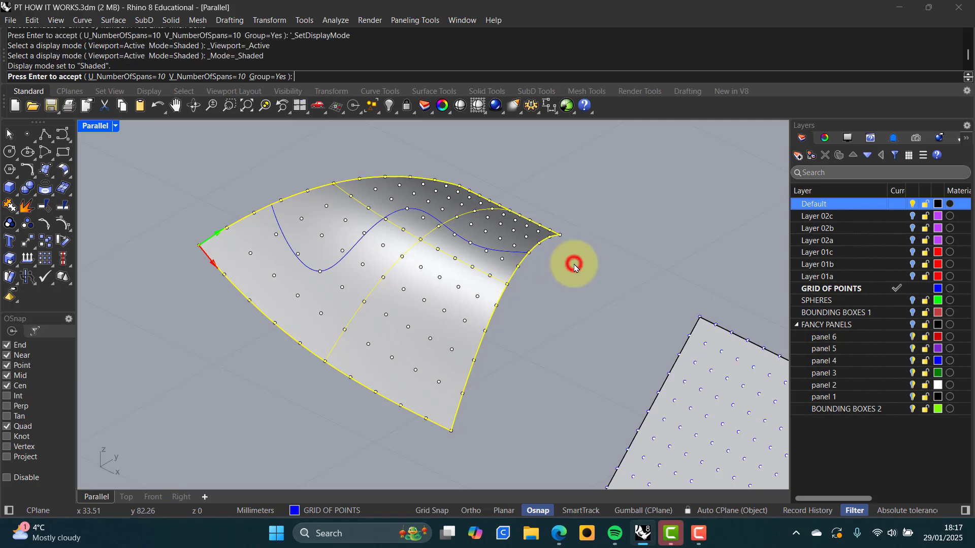
middle_click(582, 266)
left_click(587, 266)
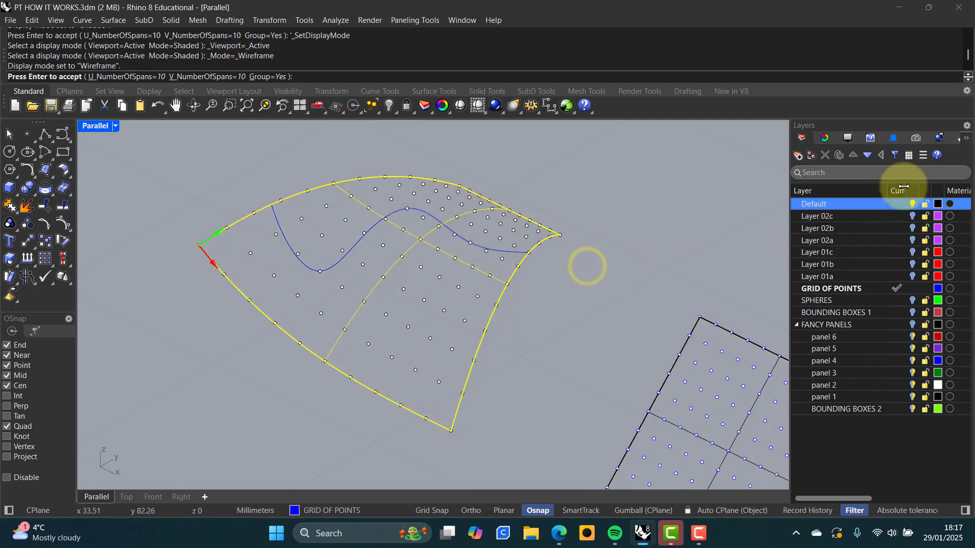
left_click(912, 205)
End the pending grid command and show the Default layer's surface again
left_click(603, 273)
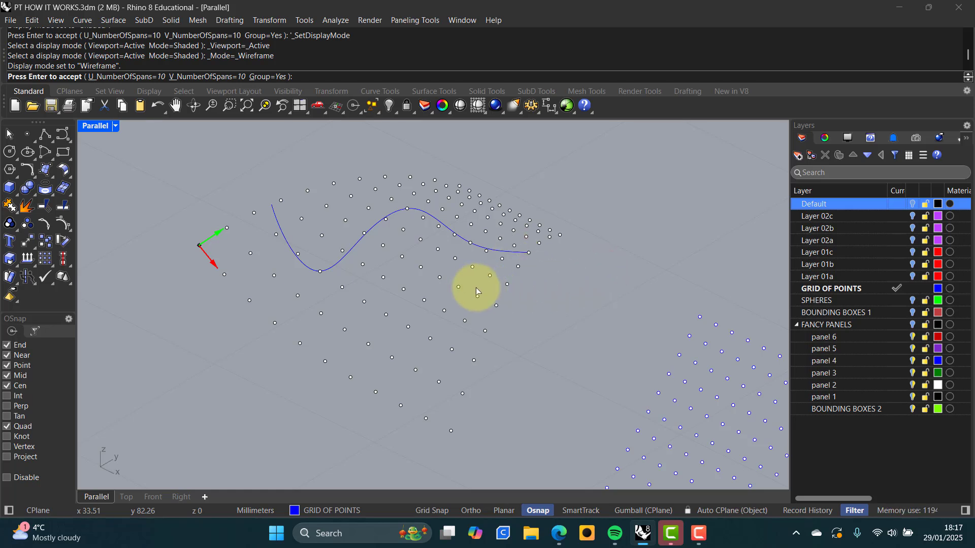
left_click(495, 307)
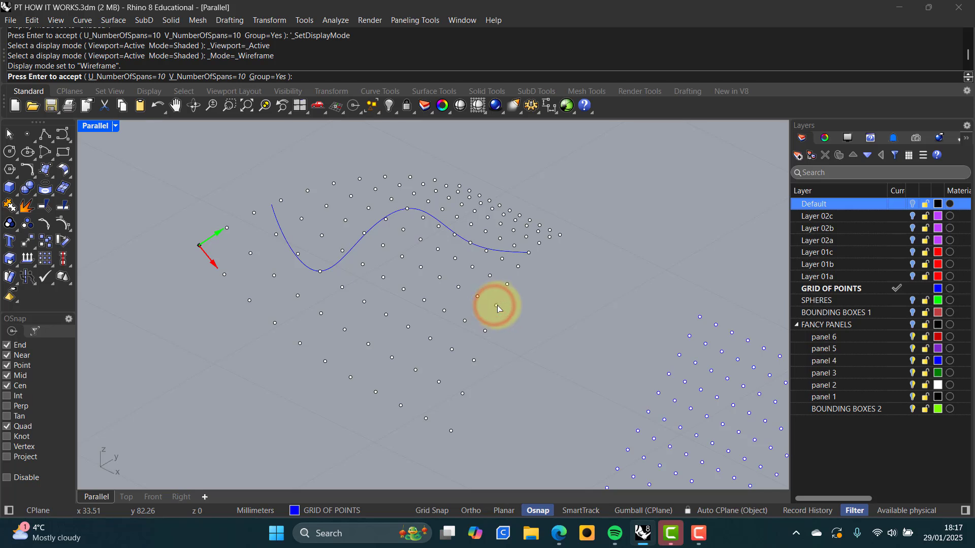
left_click(496, 305)
key("Return")
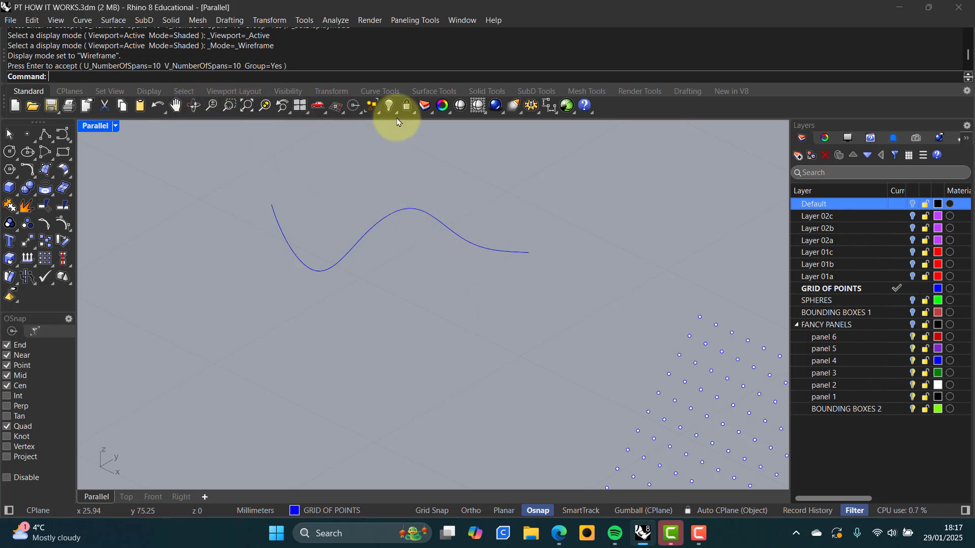
left_click(912, 204)
left_click(638, 253)
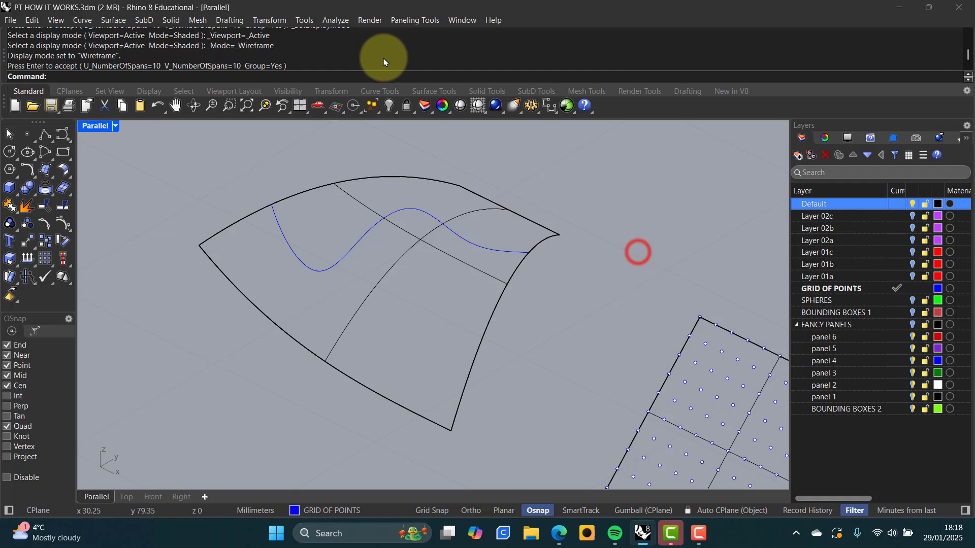
Divide the curved surface into a 10 by 10 point grid with Surface Domain Number
left_click(419, 20)
mouse_move(440, 35)
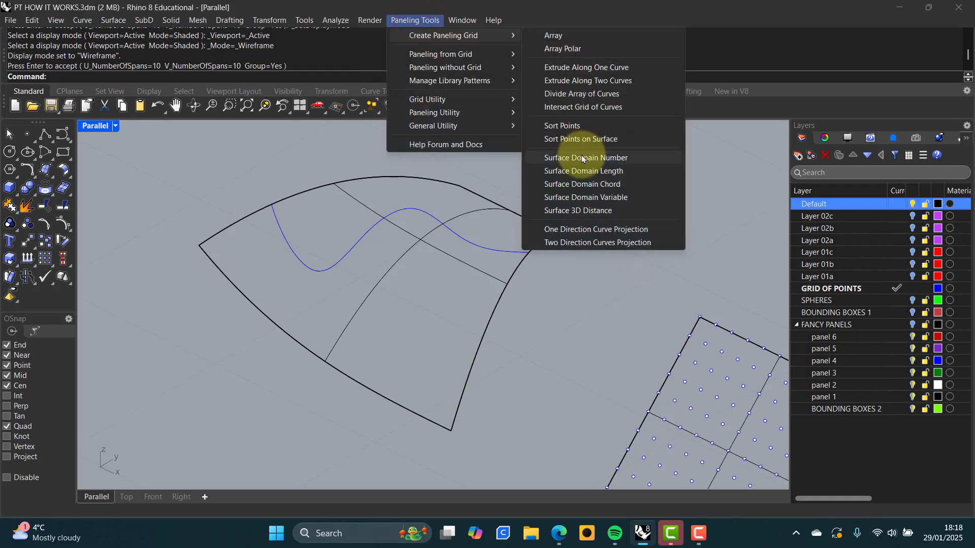
left_click(583, 158)
left_click(513, 213)
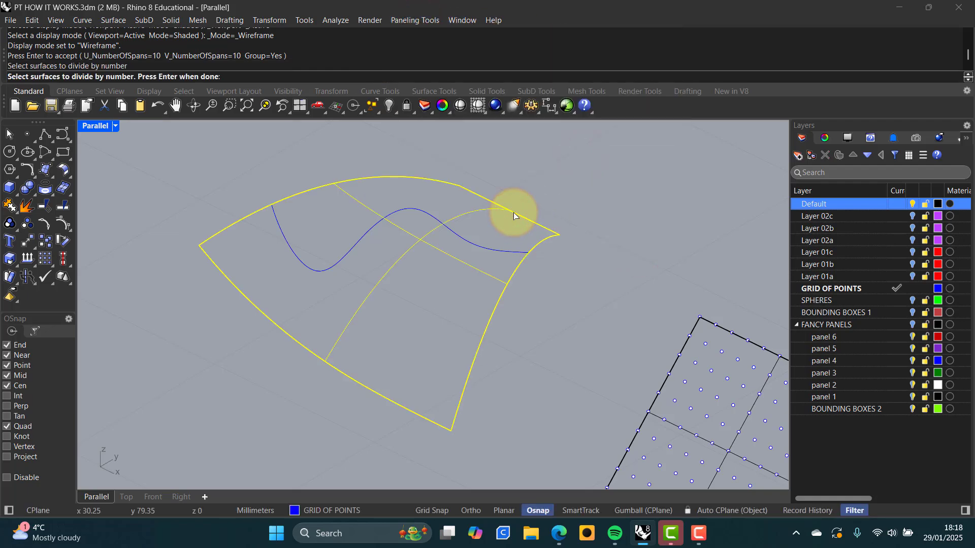
key("Return")
key("Return")
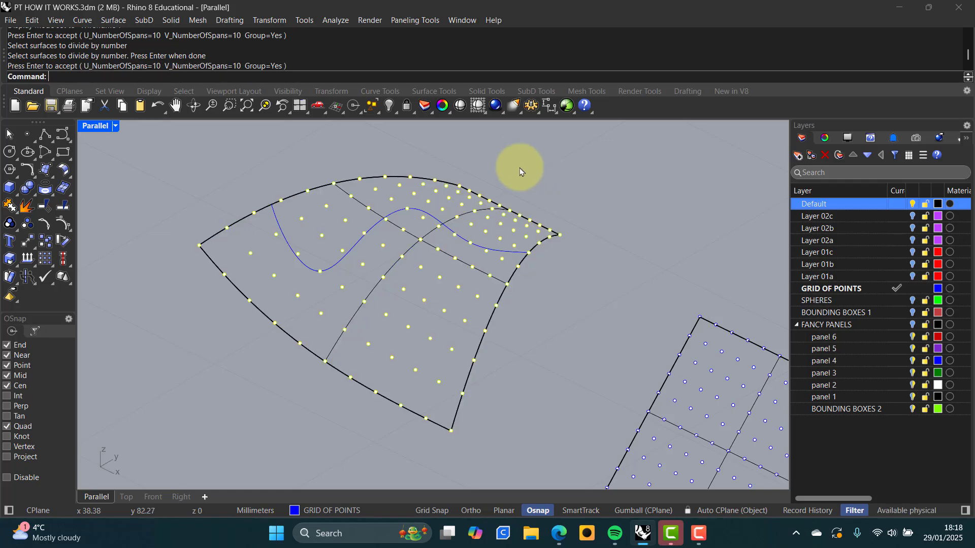
left_click(528, 174)
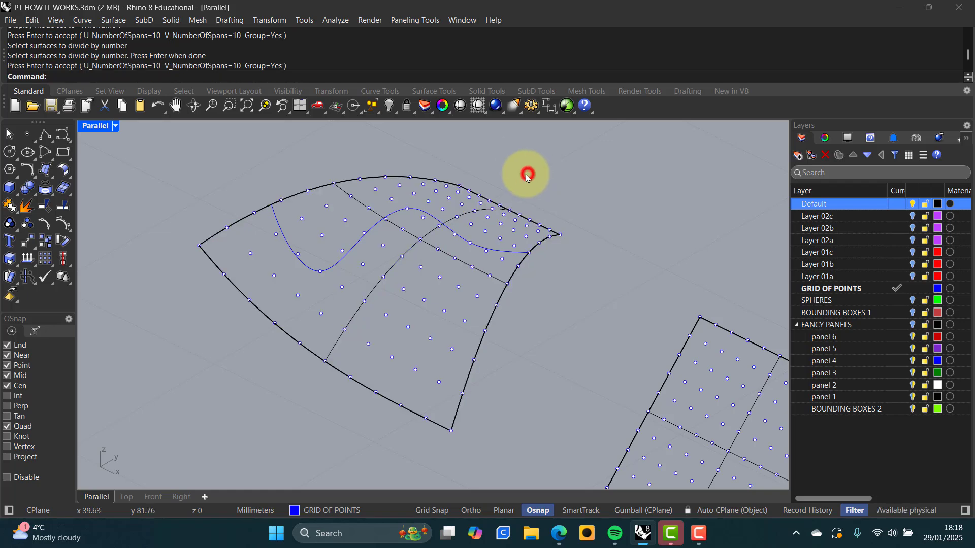
Hide the Default layer's surface, leaving the point grids visible
left_click(912, 203)
right_click(641, 247)
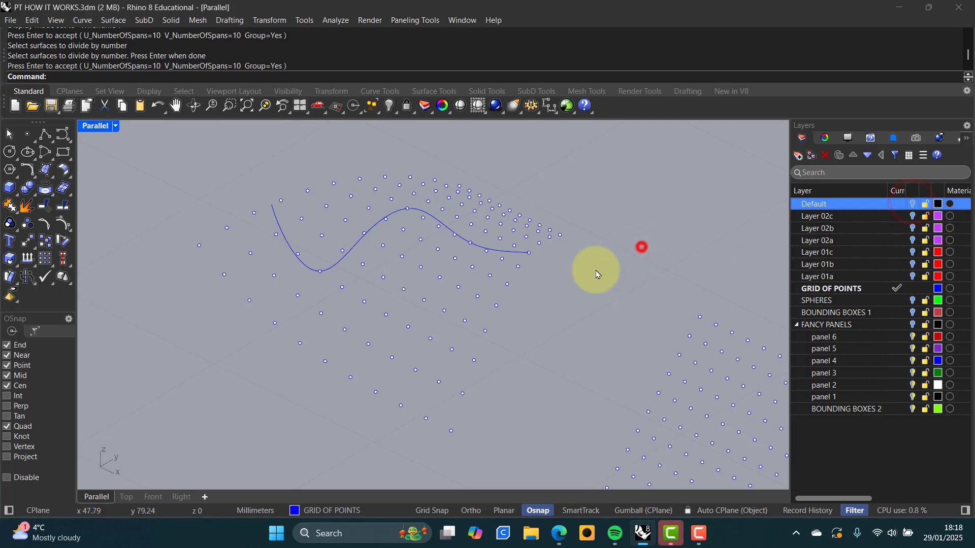
left_click(418, 21)
mouse_move(431, 57)
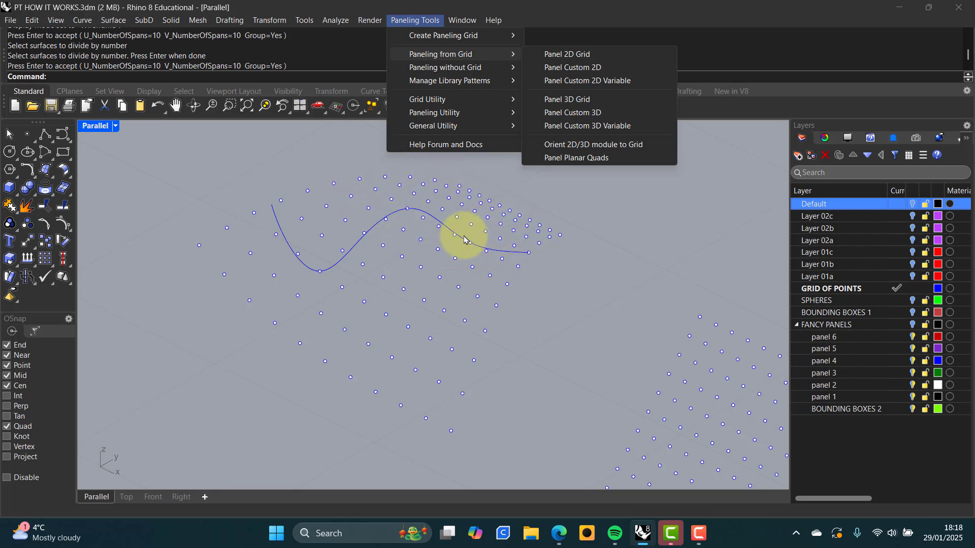
Panel the curved point grid with planar quads, triangulation turned off
left_click(571, 160)
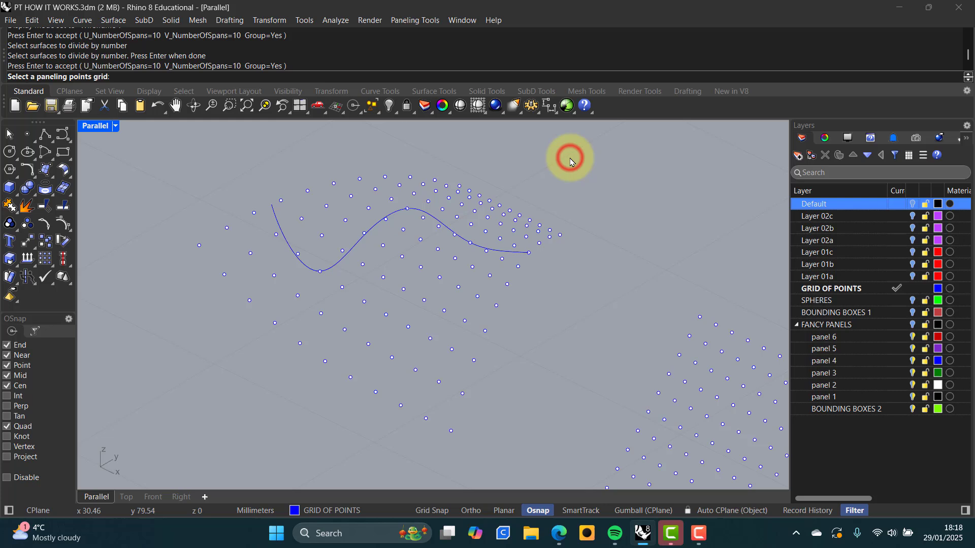
left_click(403, 260)
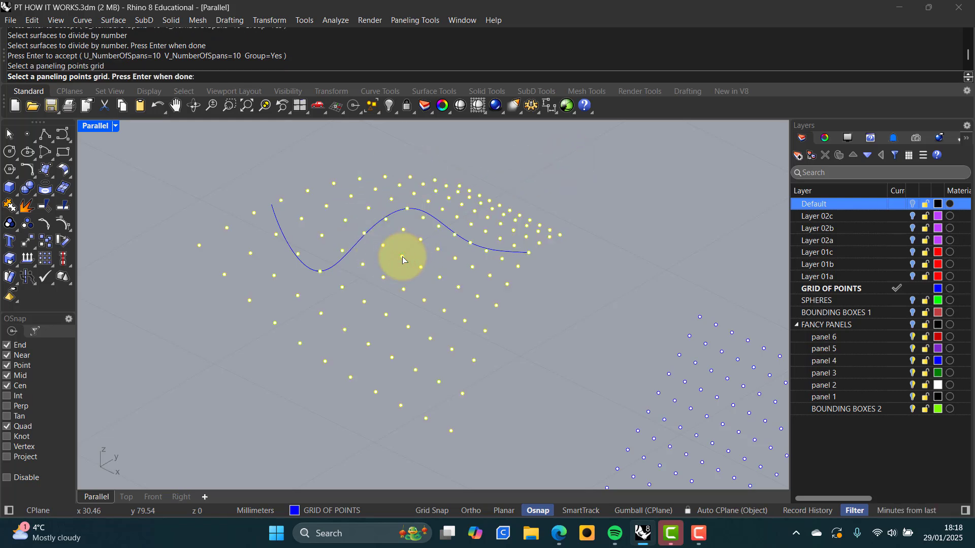
key("Return")
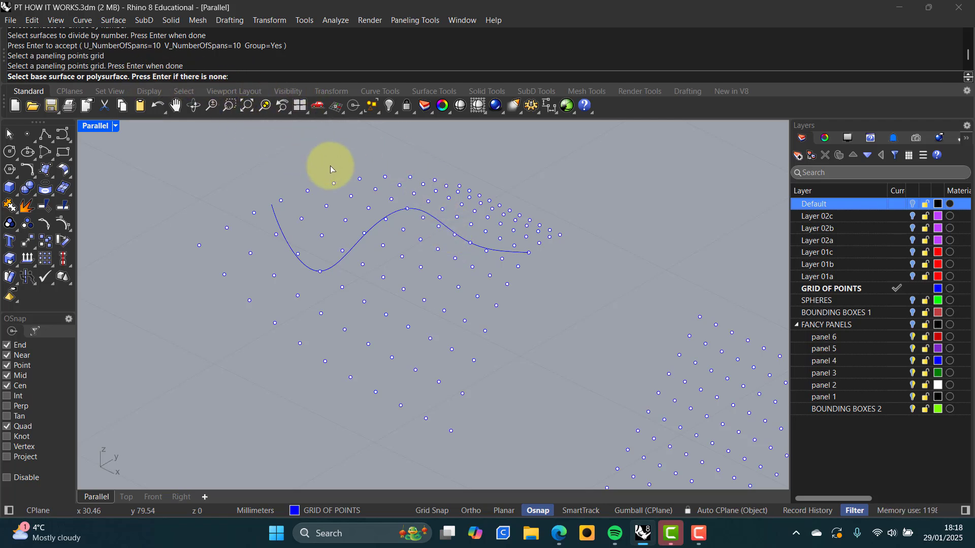
key("Return")
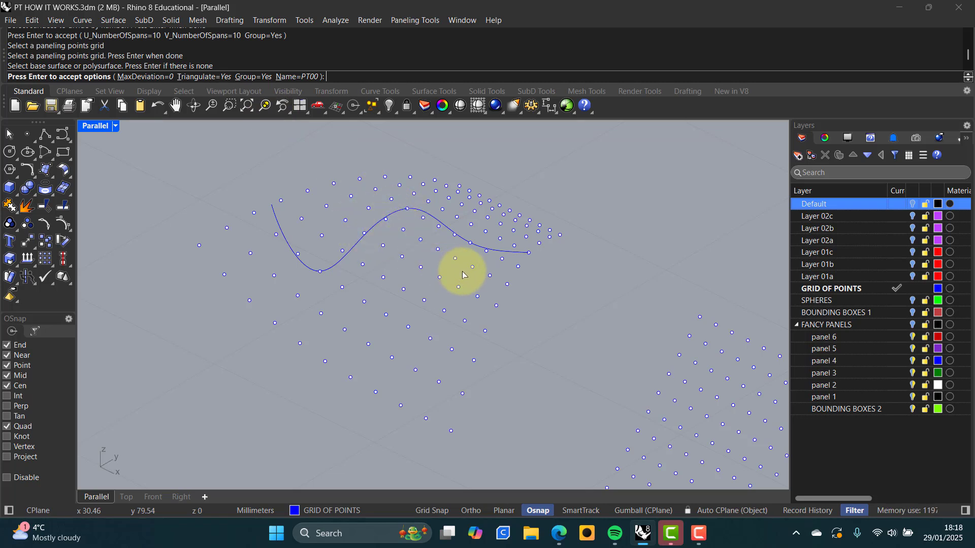
left_click(211, 77)
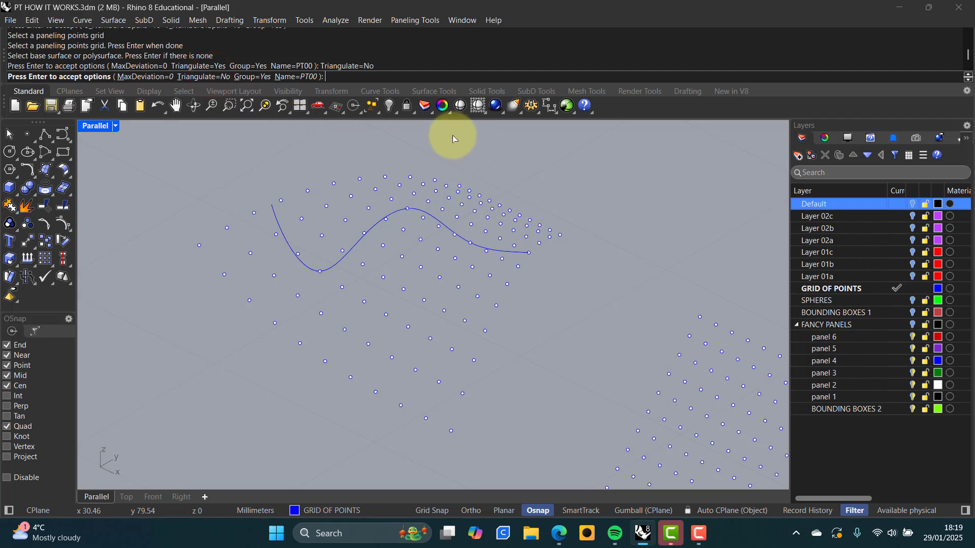
key("Return")
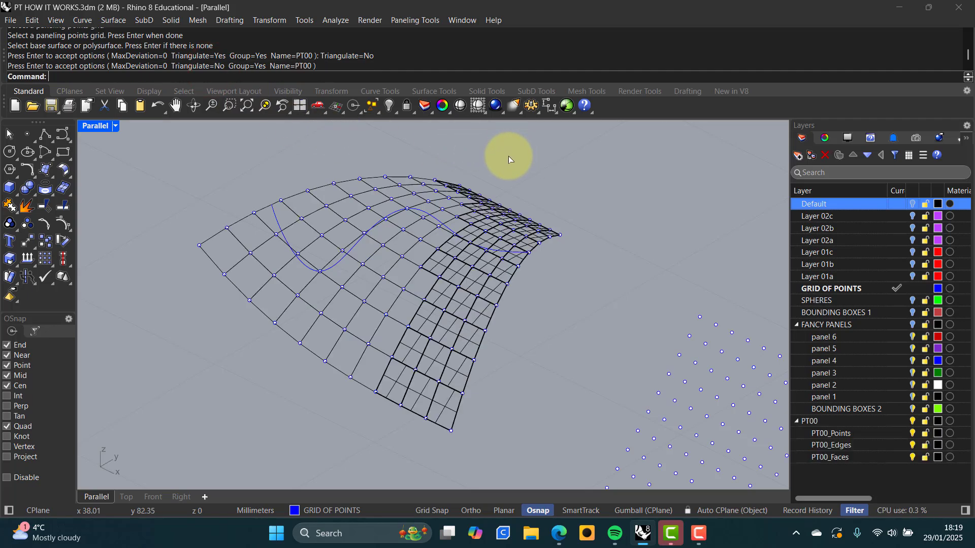
Orbit to a low angle and view the new panels in Shaded display
mouse_move(508, 261)
right_mouse_down()
mouse_move(566, 320)
mouse_move(526, 309)
mouse_move(483, 251)
mouse_move(476, 273)
mouse_move(498, 273)
right_mouse_up()
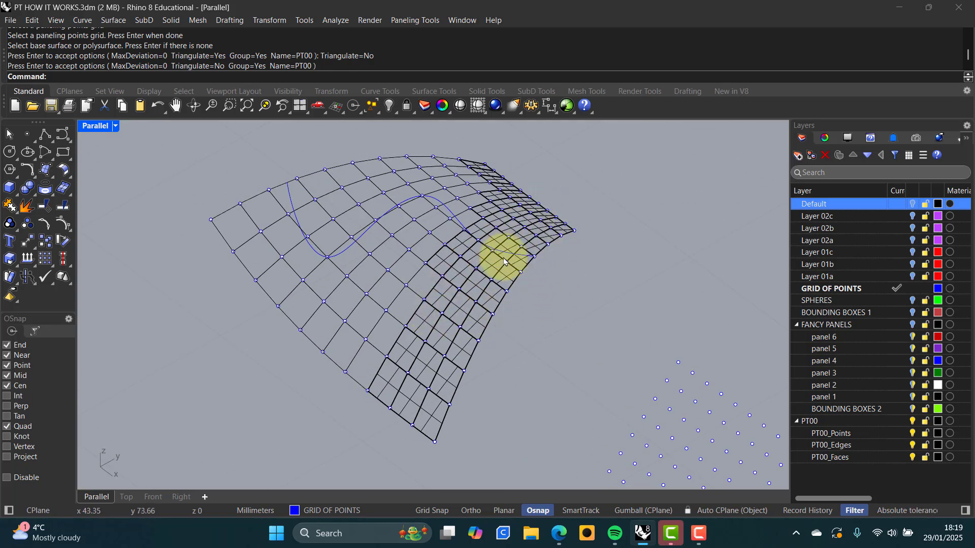
mouse_move(476, 266)
right_mouse_down()
mouse_move(518, 203)
mouse_move(462, 265)
right_mouse_up()
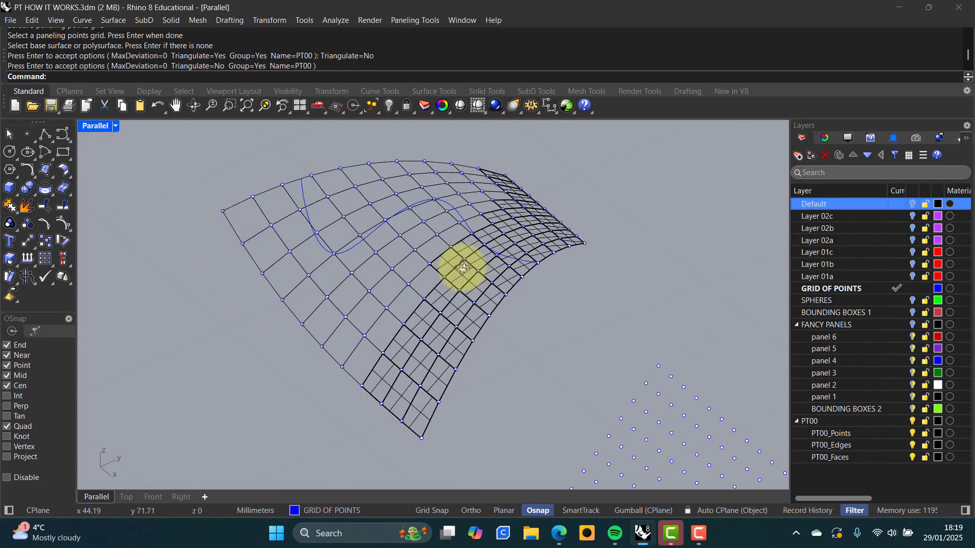
middle_click(559, 302)
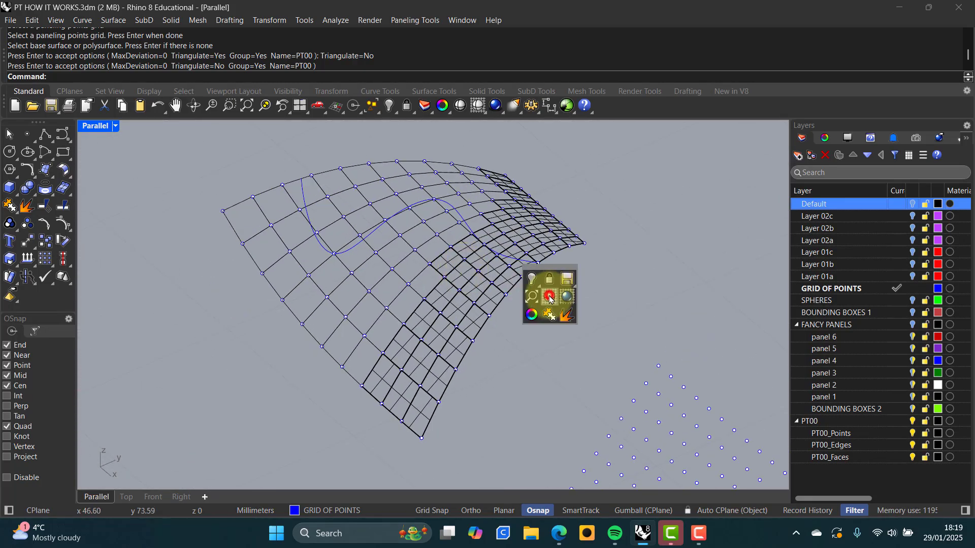
left_click(550, 298)
mouse_move(549, 298)
right_mouse_down()
mouse_move(604, 269)
mouse_move(508, 320)
mouse_move(492, 294)
right_mouse_up()
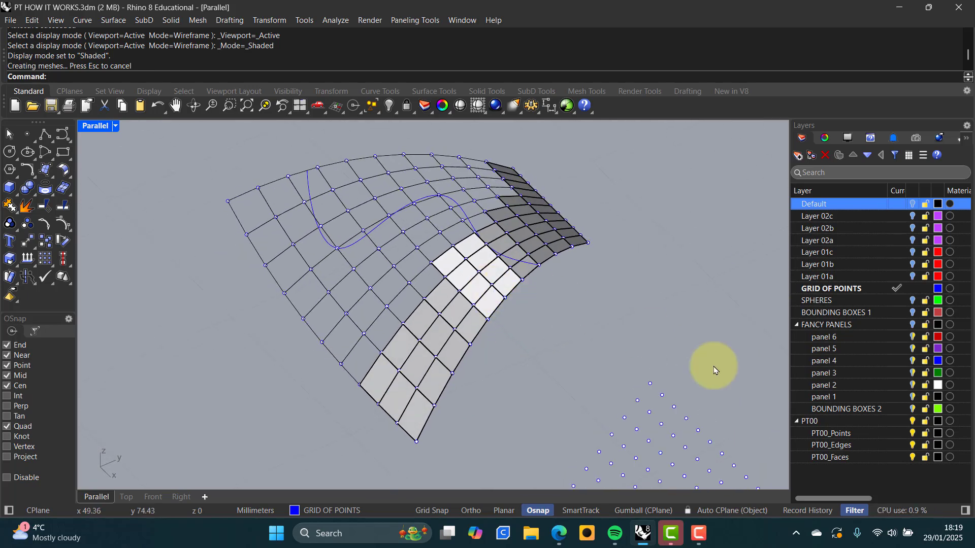
Delete the PT00 layer and all its panels
left_click(810, 421)
right_click(813, 423)
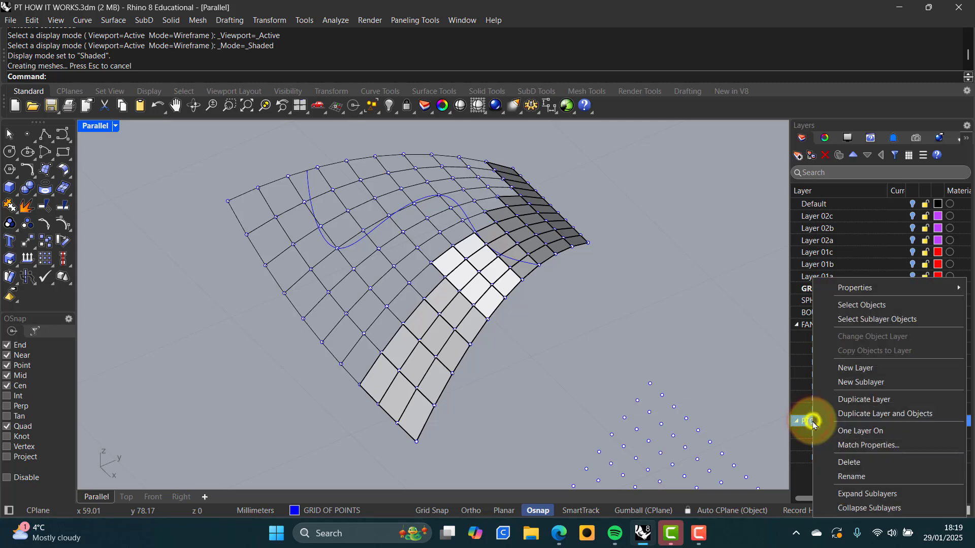
left_click(850, 462)
left_click(464, 297)
right_click_drag(409, 296, 432, 293)
Re-panel the curved point grid with planar quads at MaxDeviation 0.2
left_click(407, 21)
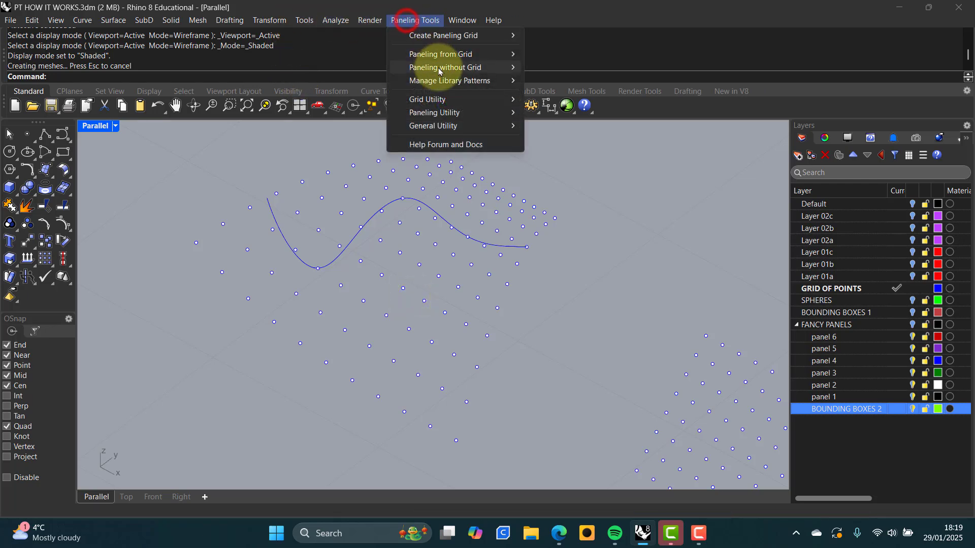
mouse_move(511, 60)
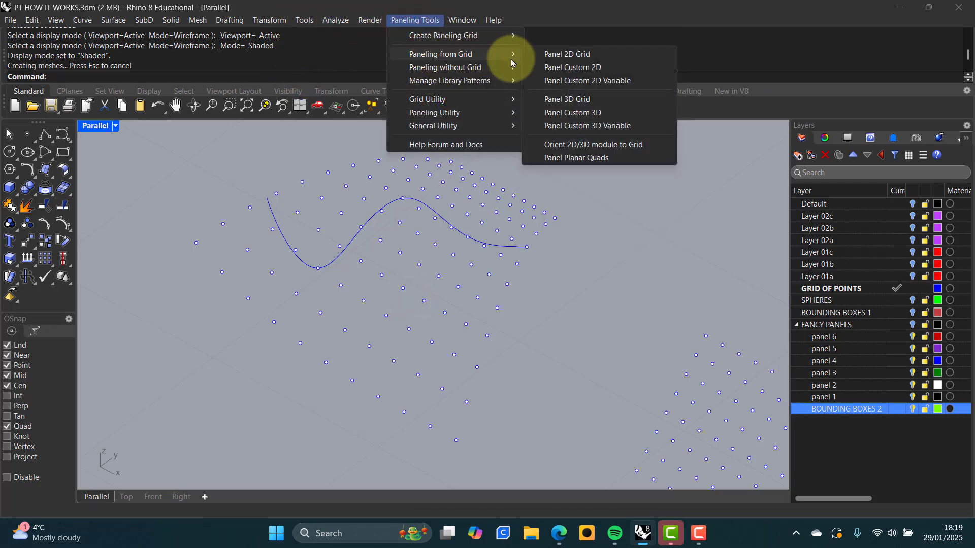
left_click(568, 155)
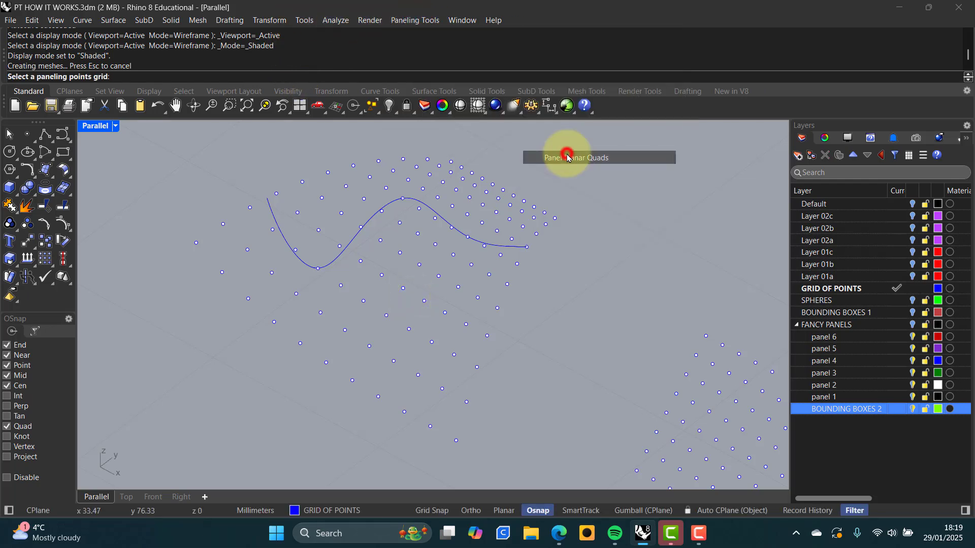
left_click(420, 267)
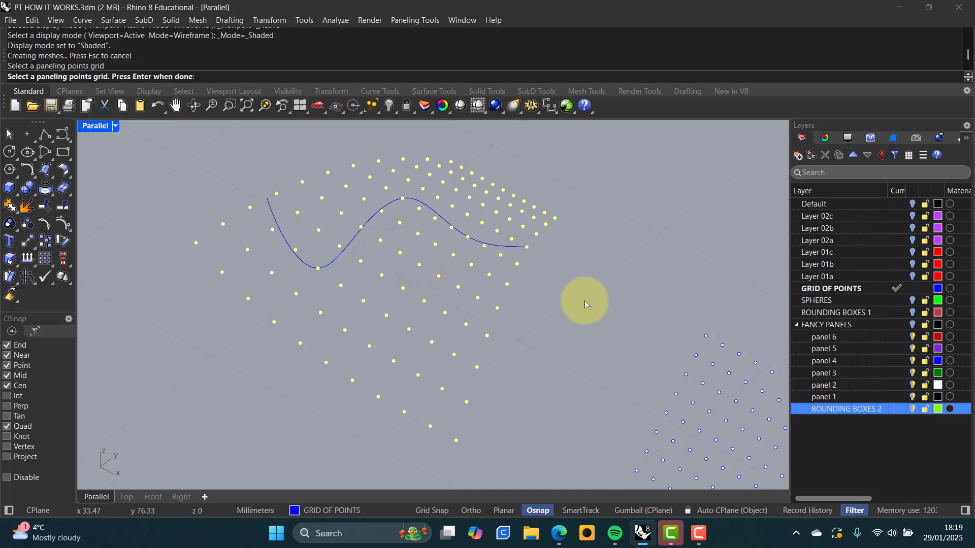
key("Return")
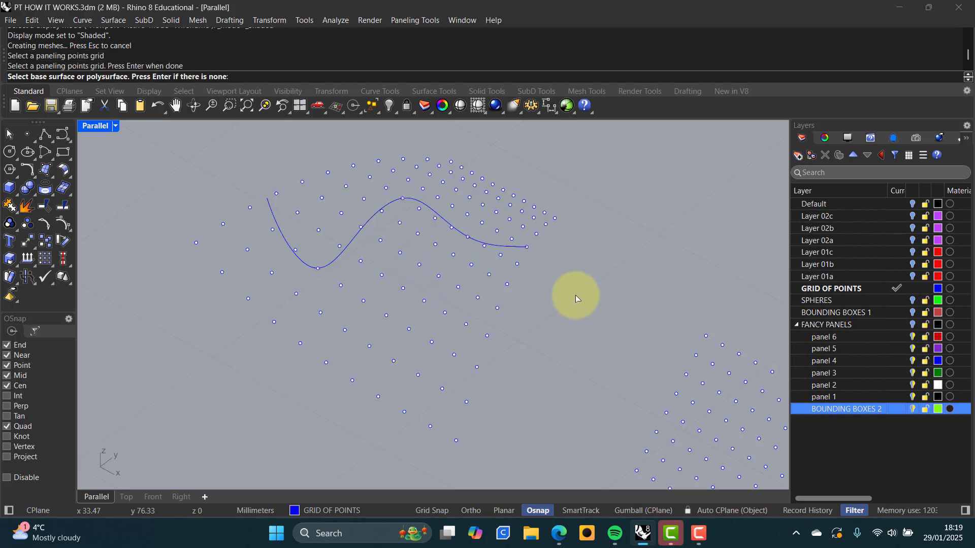
key("Return")
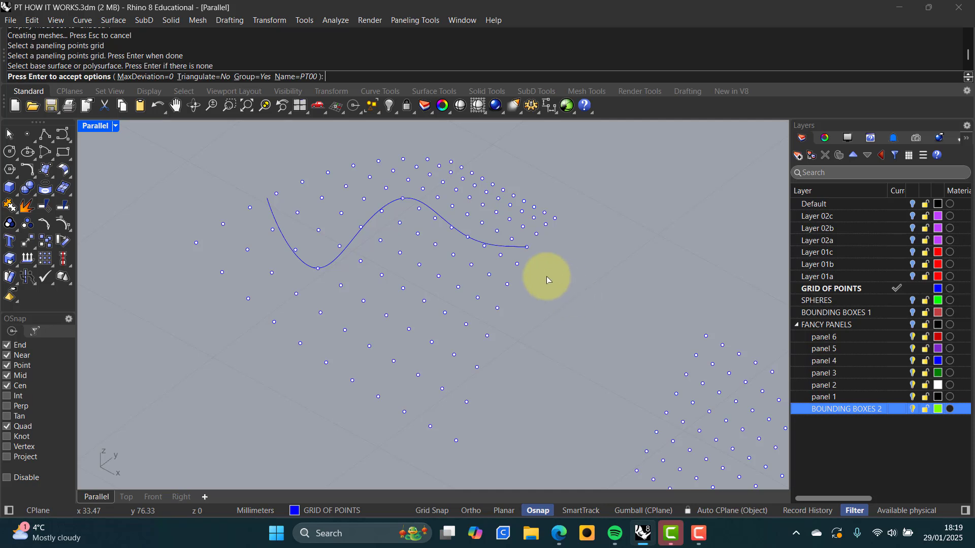
left_click(145, 77)
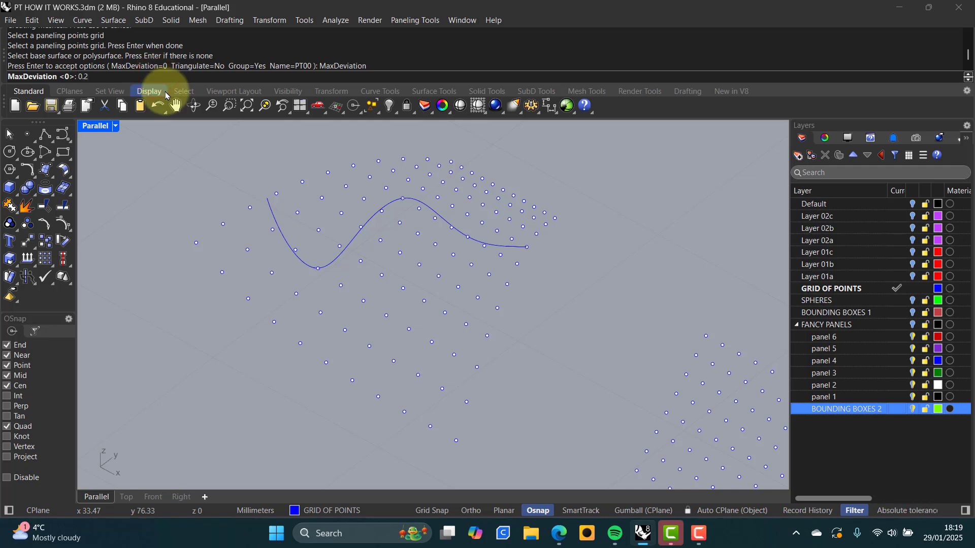
type("0.2")
key("Return")
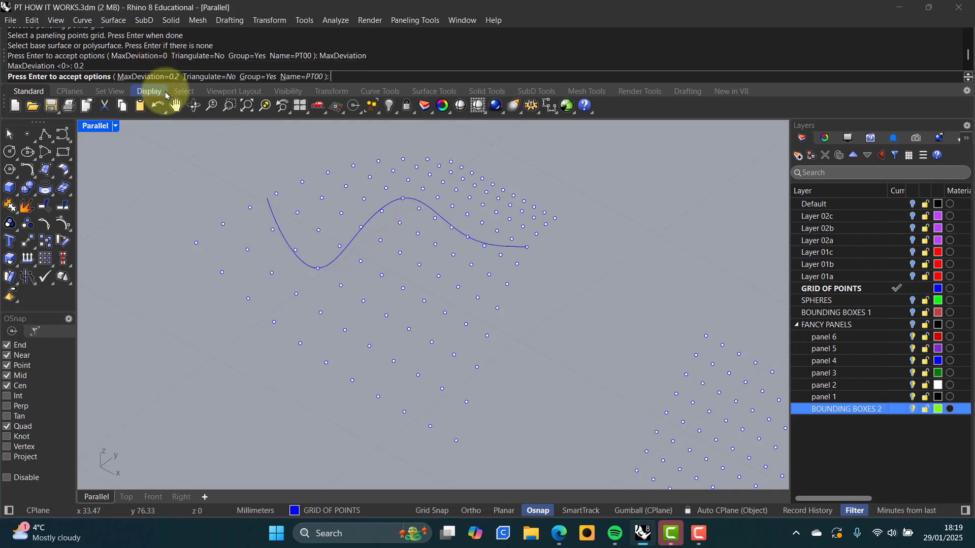
key("Return")
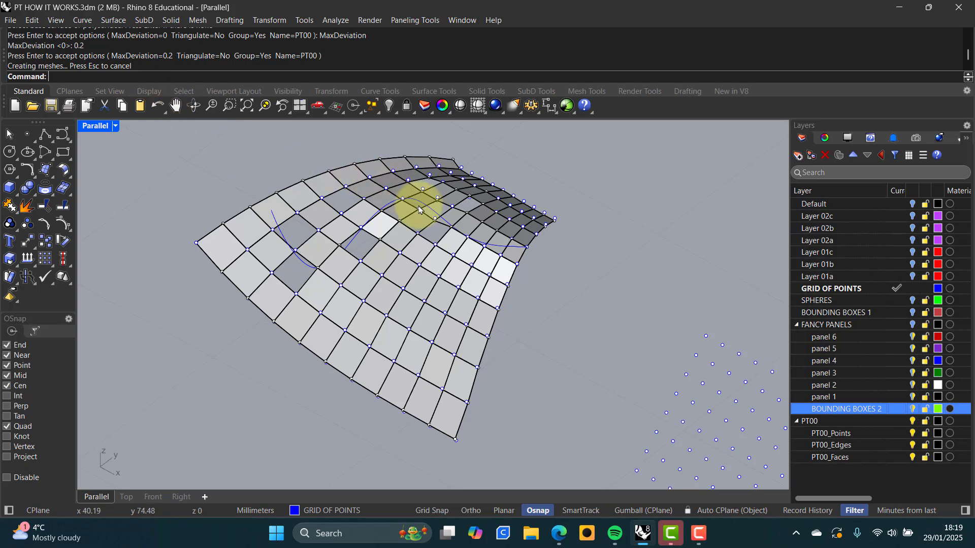
right_click_drag(419, 209, 374, 233)
scroll(387, 256, "up", 3)
scroll(359, 184, "up", 3)
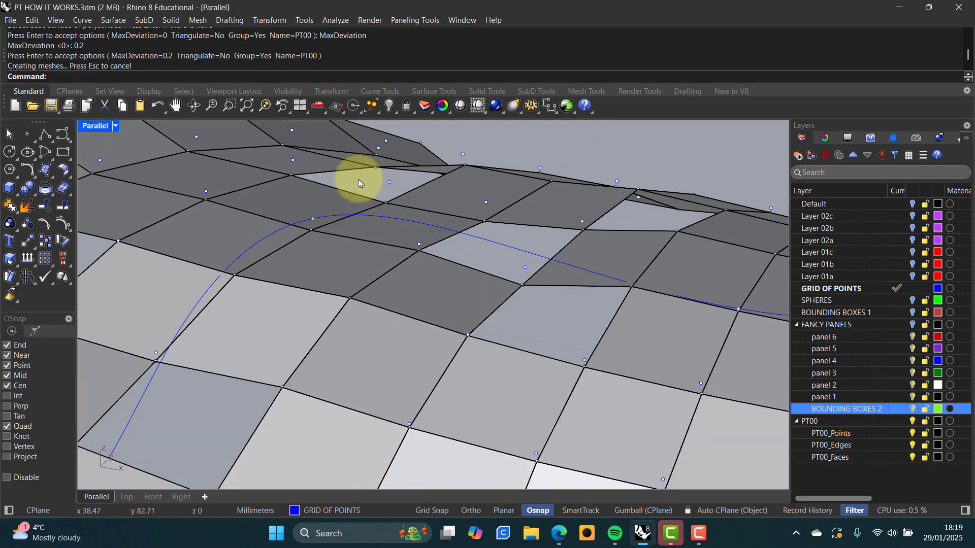
left_click(387, 202)
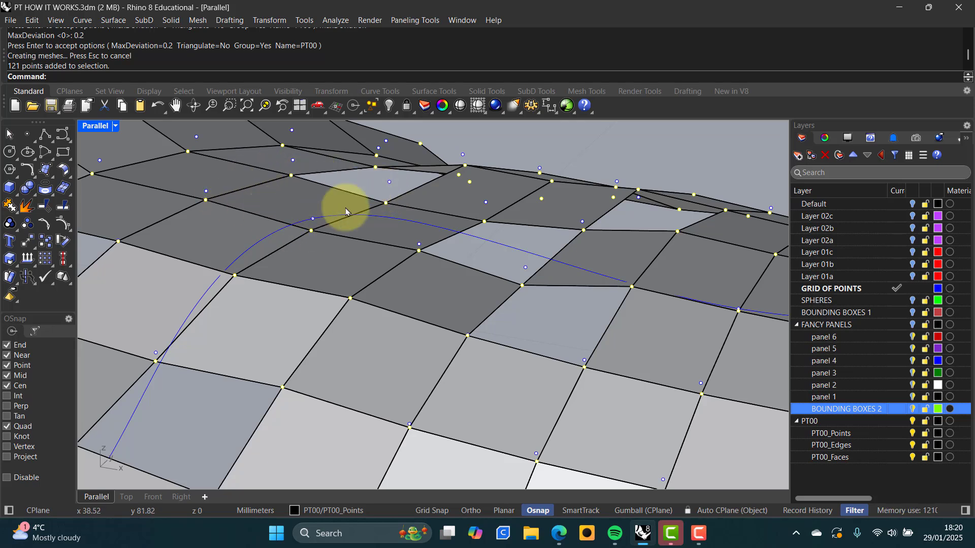
right_click_drag(374, 187, 369, 230)
scroll(371, 228, "down", 6)
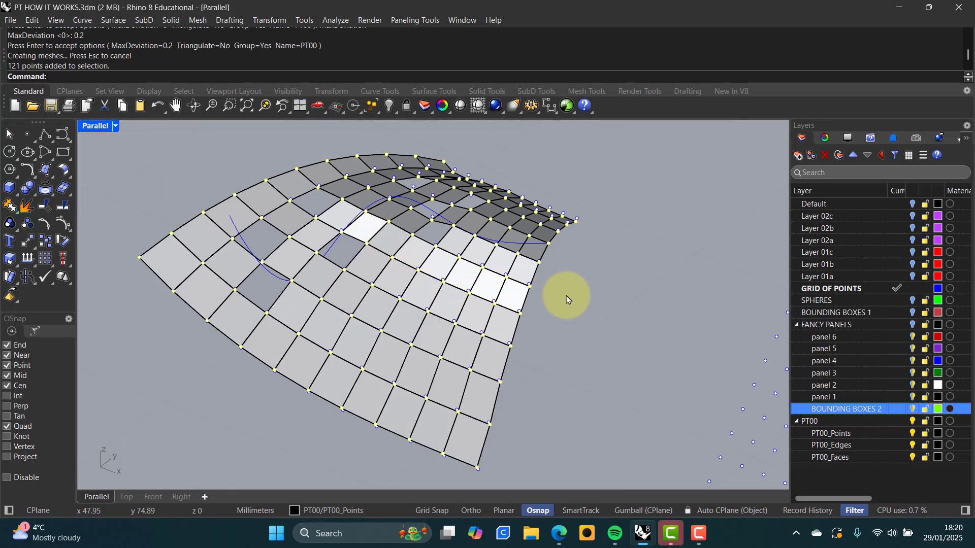
left_click(565, 295)
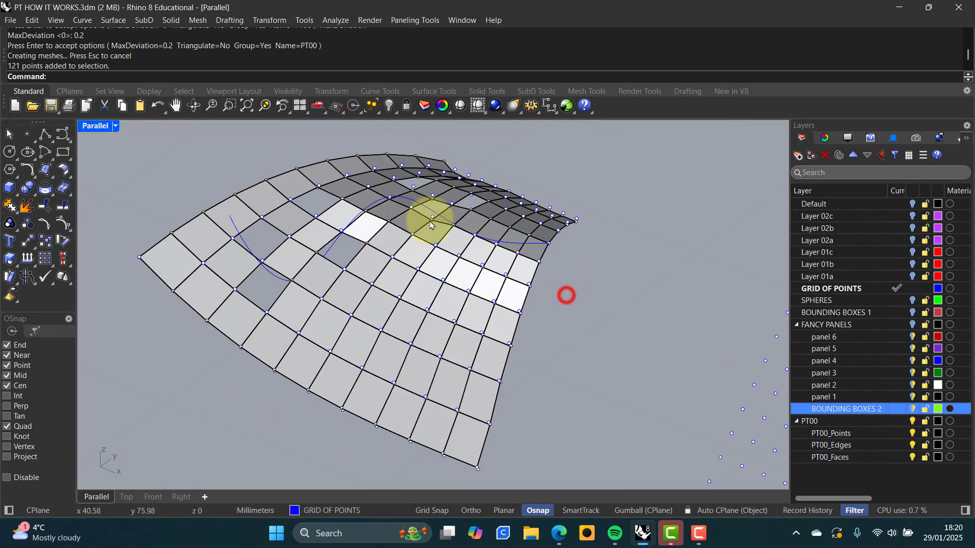
Delete the PT00 layer with its quad panels and orbit around the bare point grid
right_click(812, 421)
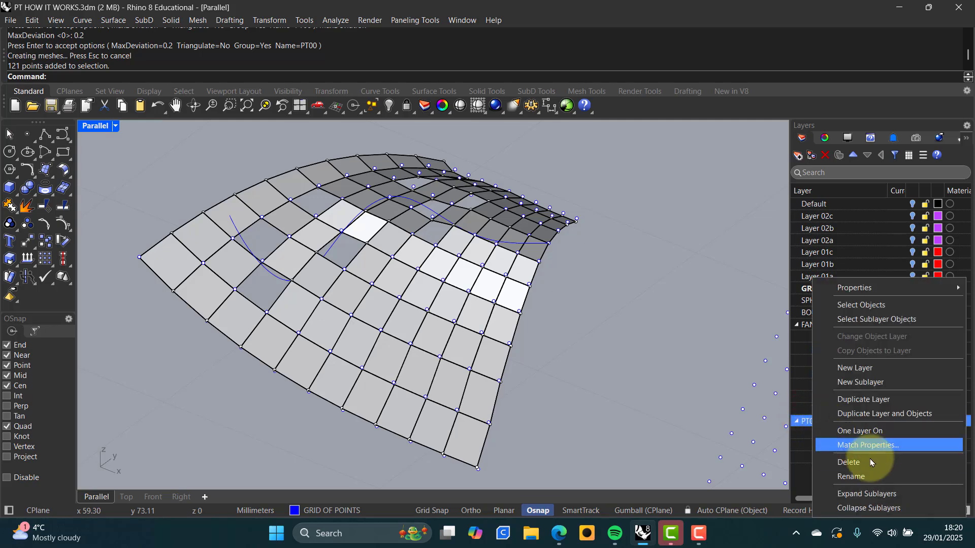
left_click(854, 462)
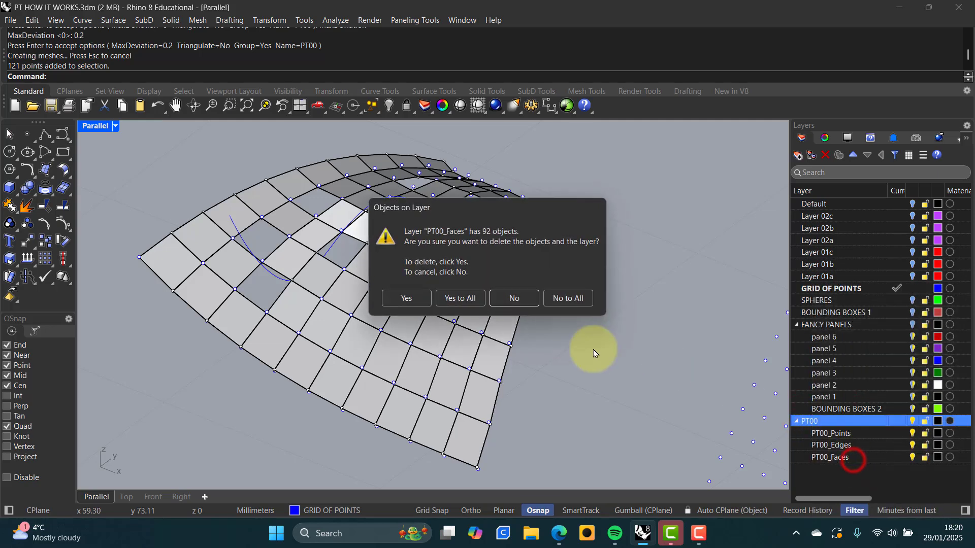
left_click(470, 300)
right_click_drag(583, 298, 471, 405)
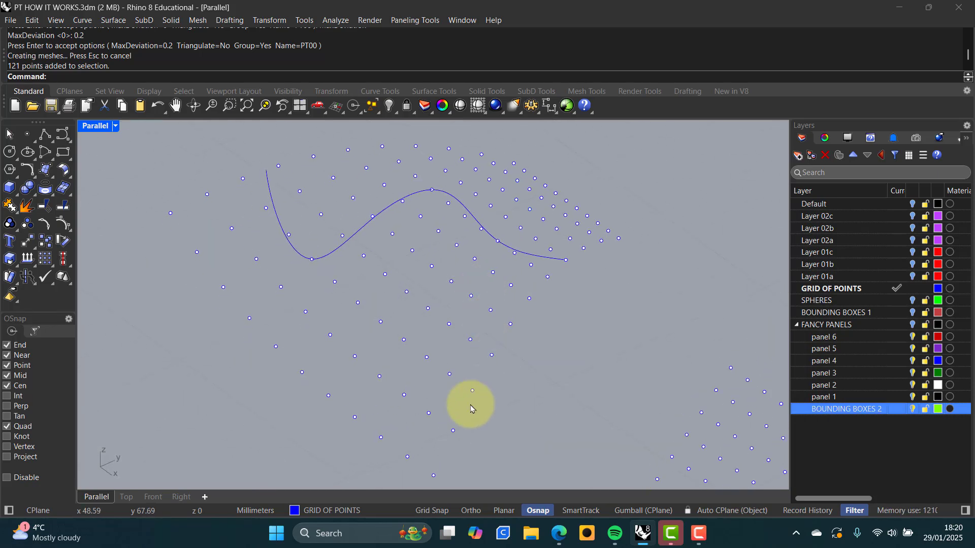
right_click_drag(440, 463, 541, 362)
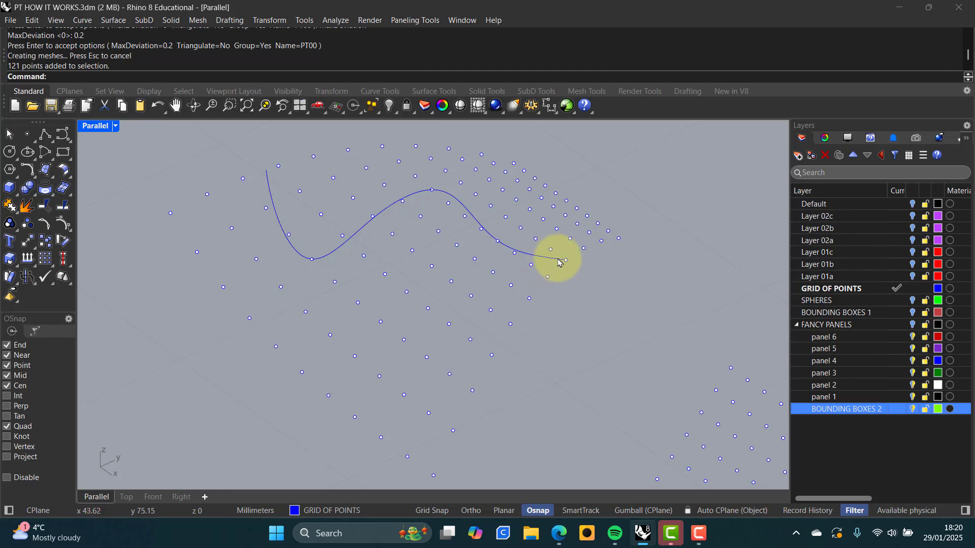
right_click_drag(557, 261, 529, 265)
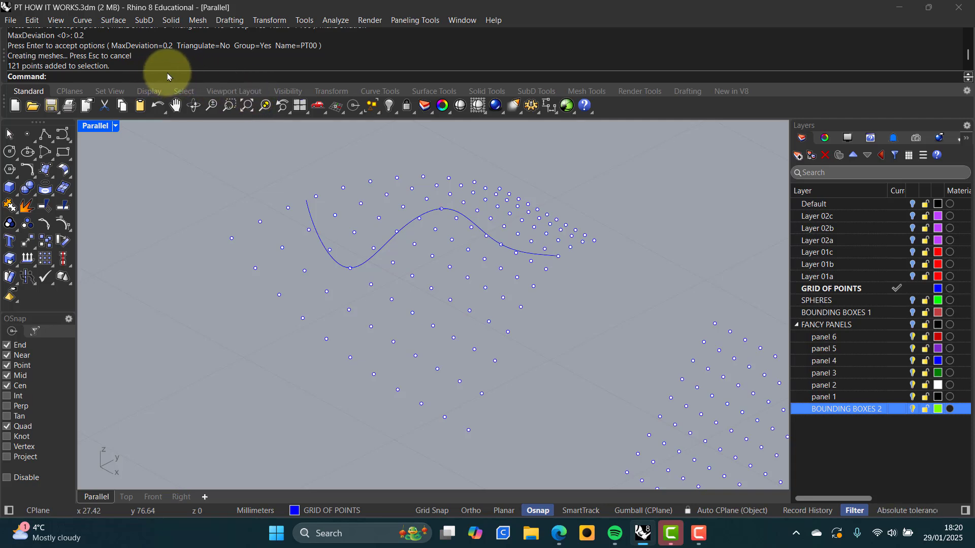
left_click(418, 20)
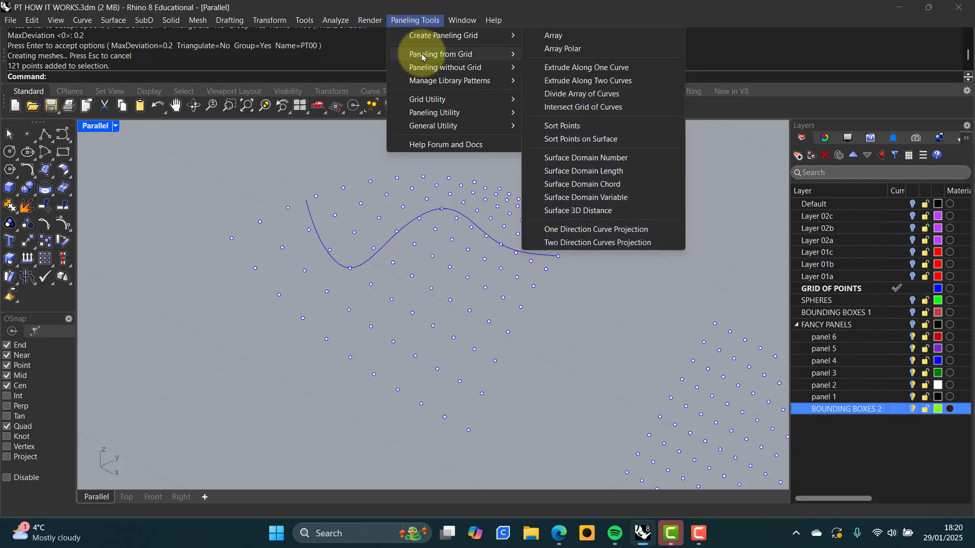
Panel the curved grid with triangulated planar quads at MaxDeviation 0
mouse_move(423, 55)
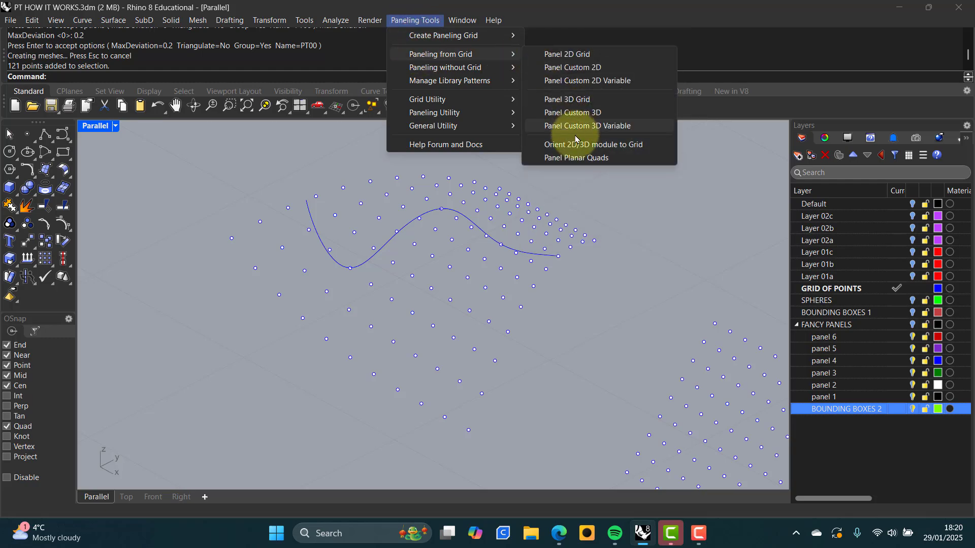
left_click(568, 158)
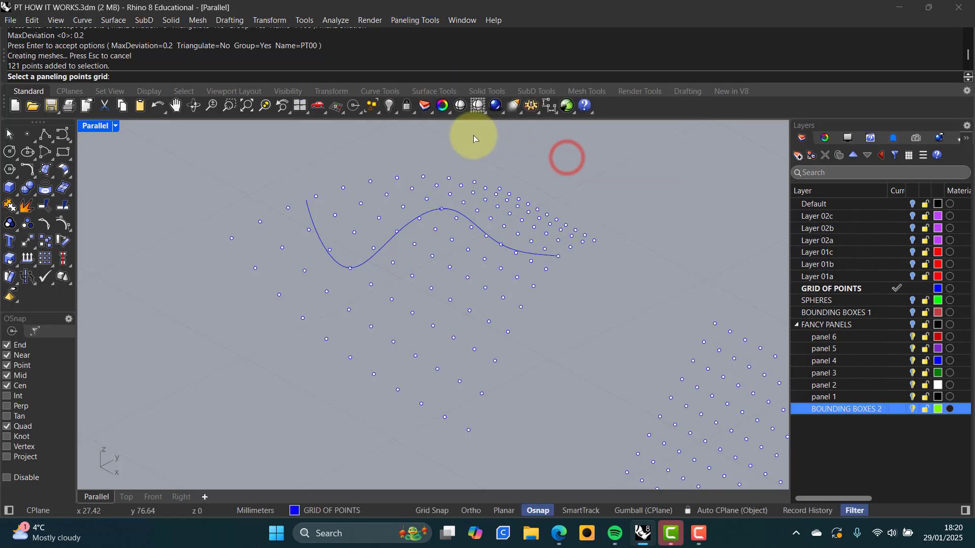
left_click(432, 257)
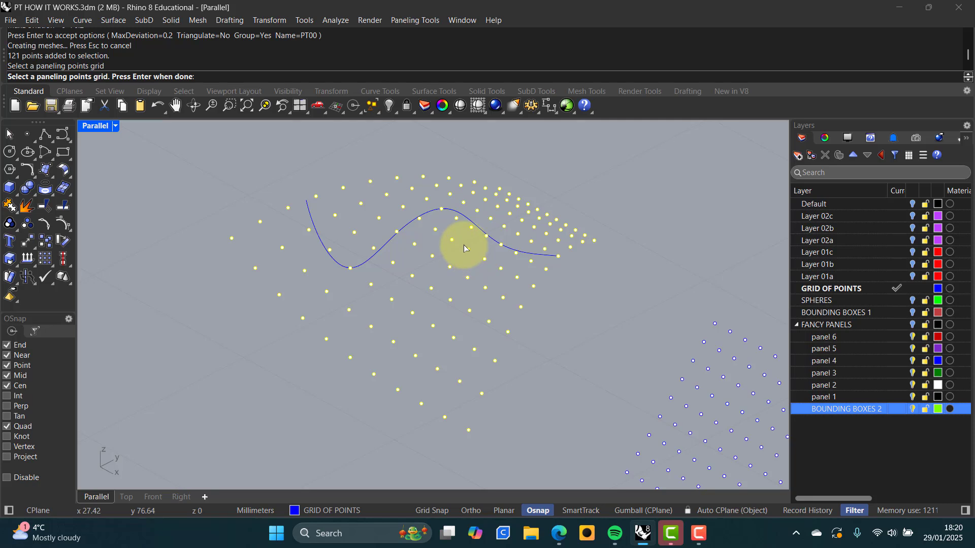
key("Return")
key("Return")
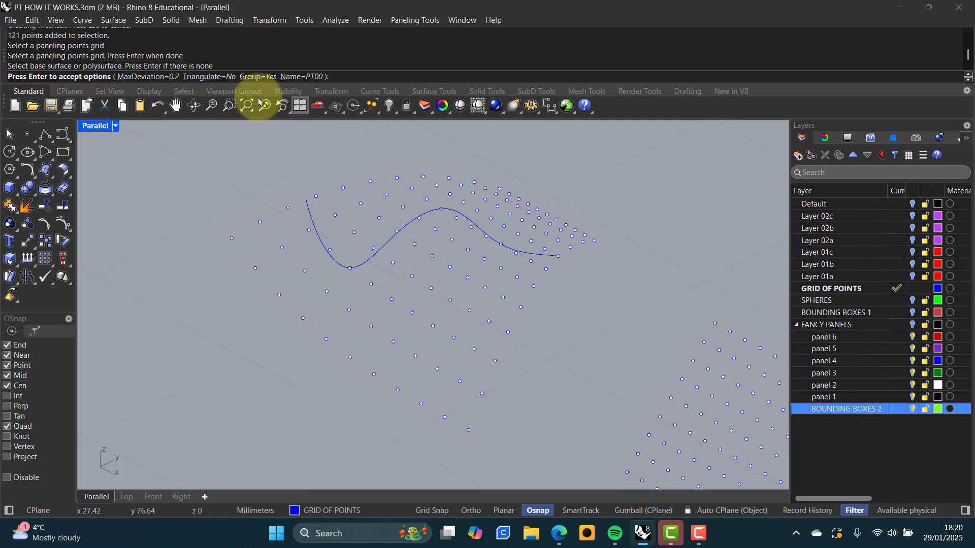
left_click(221, 78)
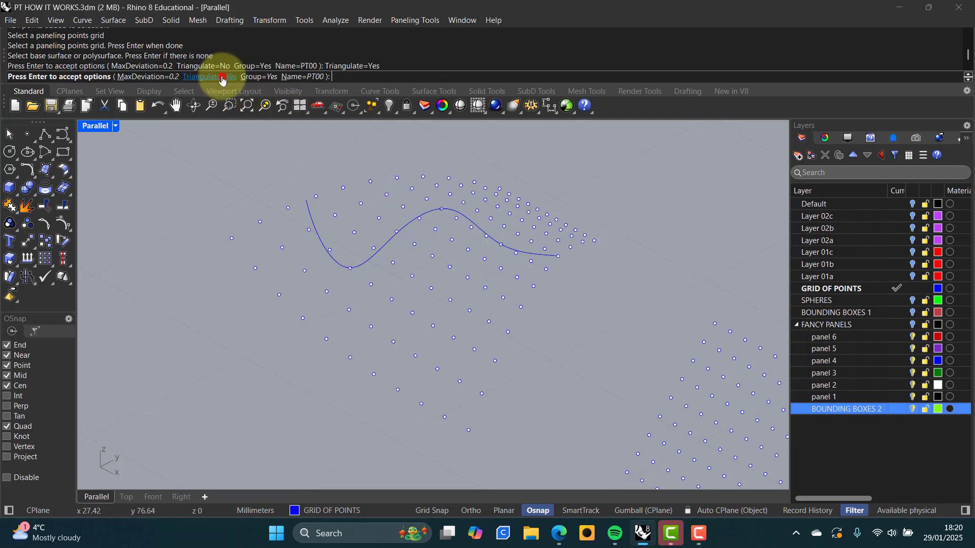
left_click(153, 77)
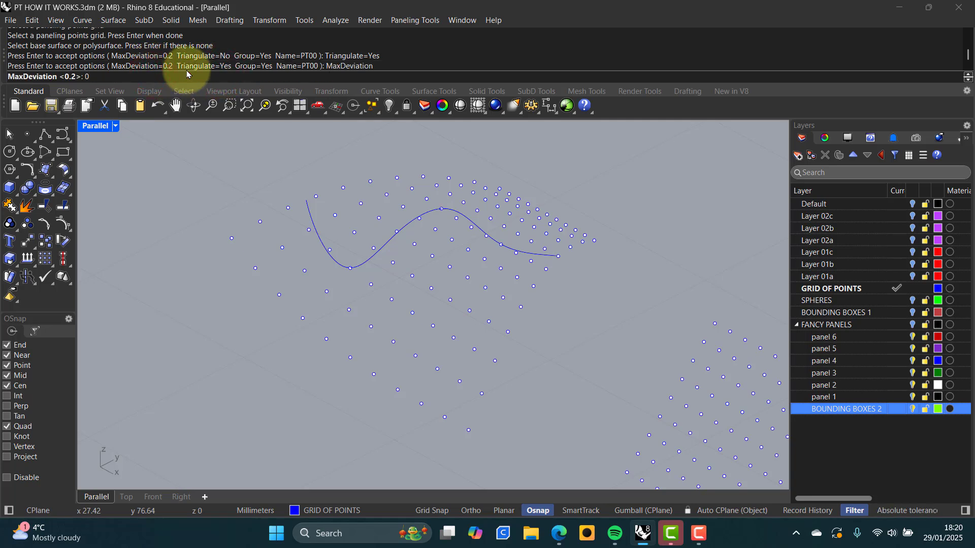
key("Return")
key("Return")
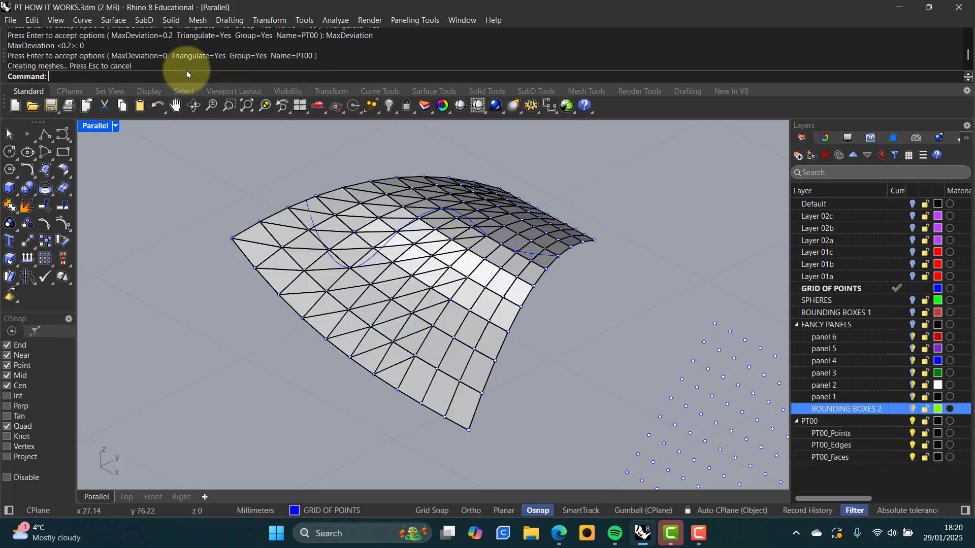
Orbit and zoom to inspect the triangulated mesh from a low side view
right_click_drag(375, 222, 346, 251)
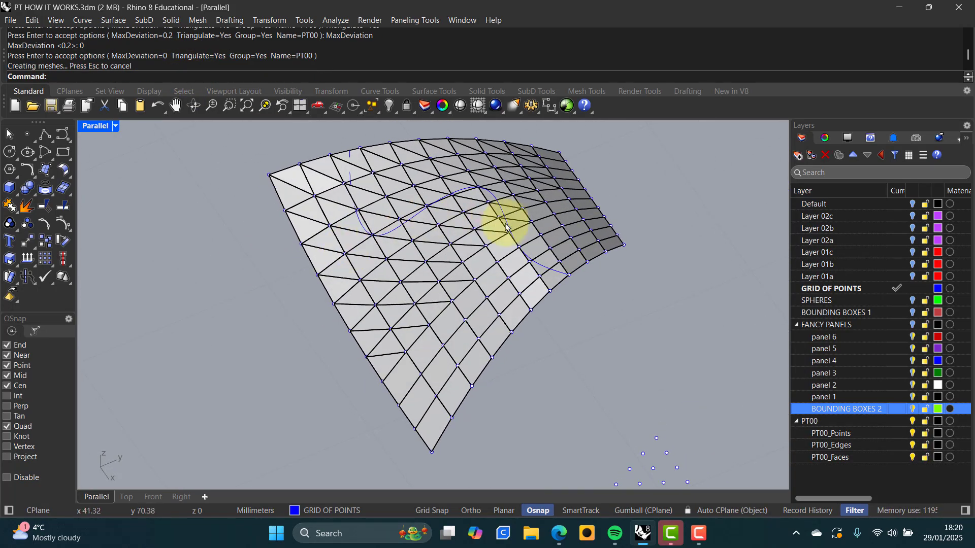
scroll(352, 226, "up", 3)
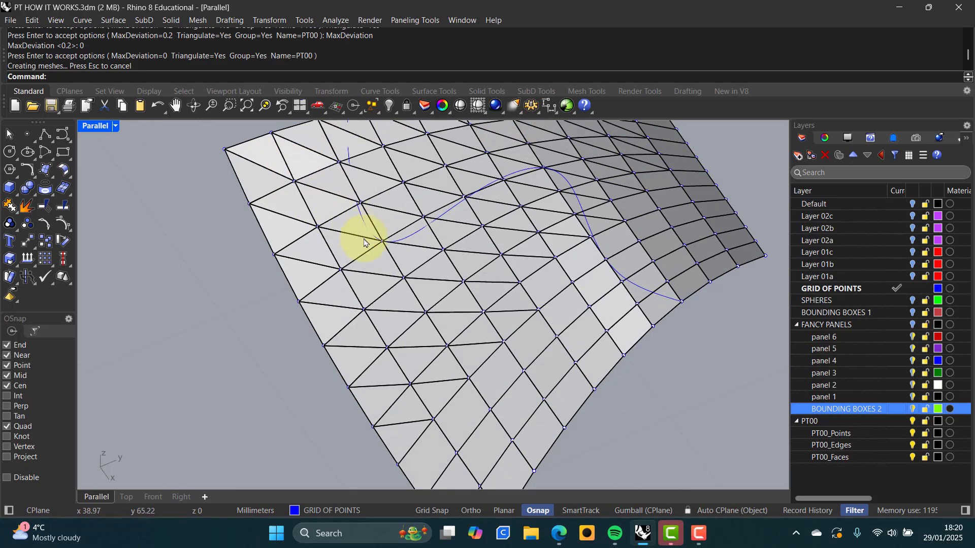
right_click_drag(421, 265, 470, 279)
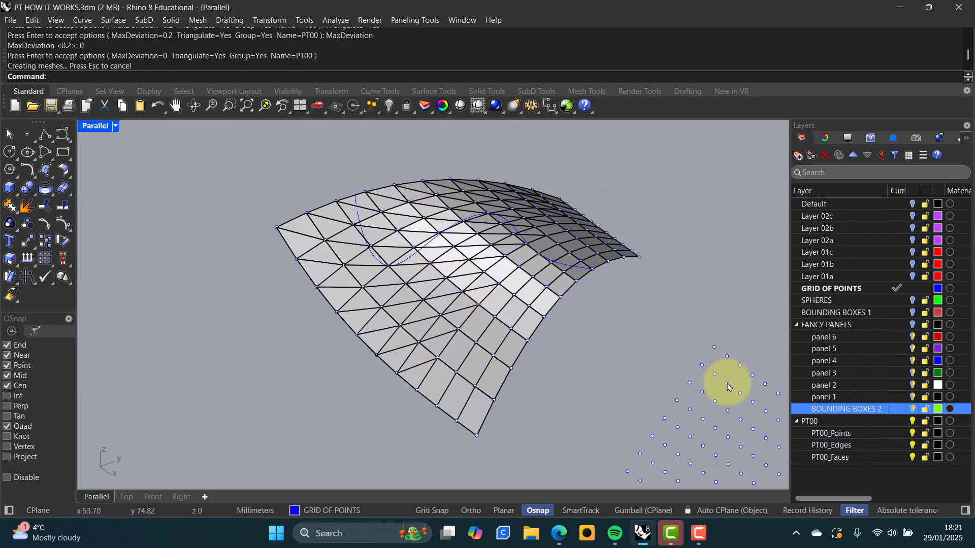
Delete the PT00 layer with all its triangulated panels, then rotate to show the second grid
right_click(804, 421)
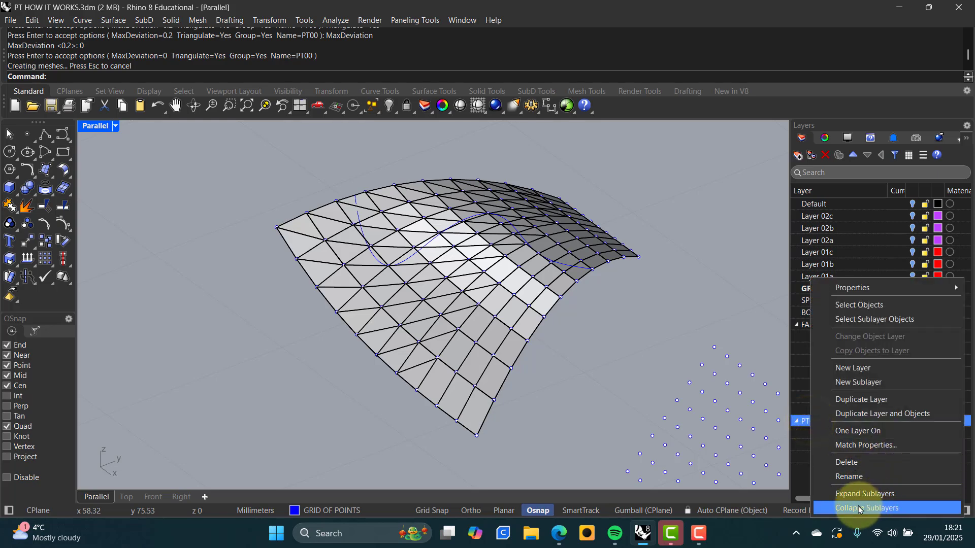
left_click(851, 466)
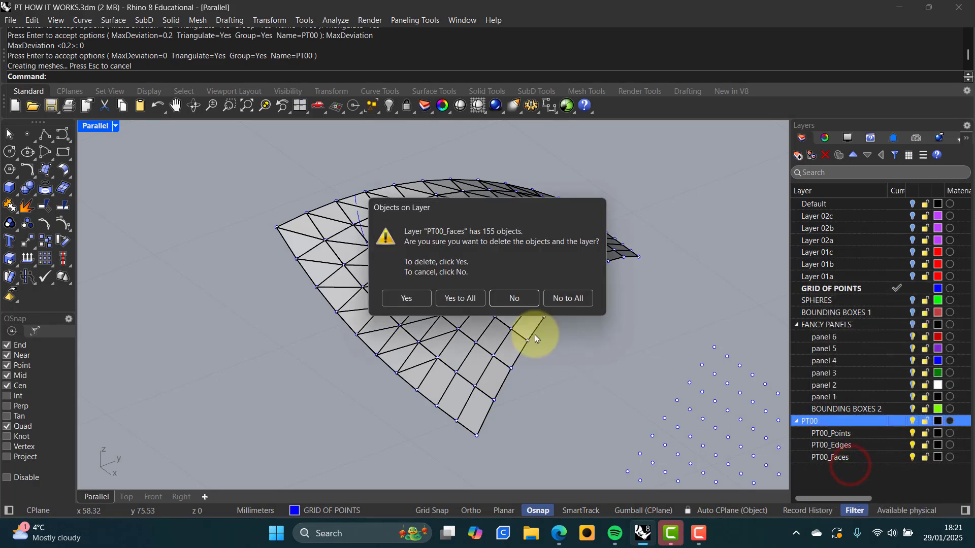
left_click(458, 299)
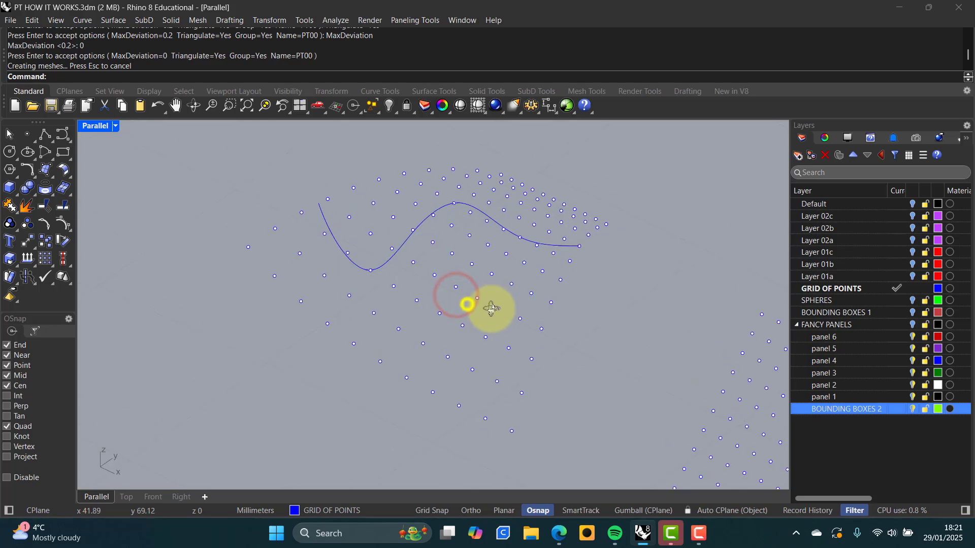
right_click_drag(578, 313, 448, 295)
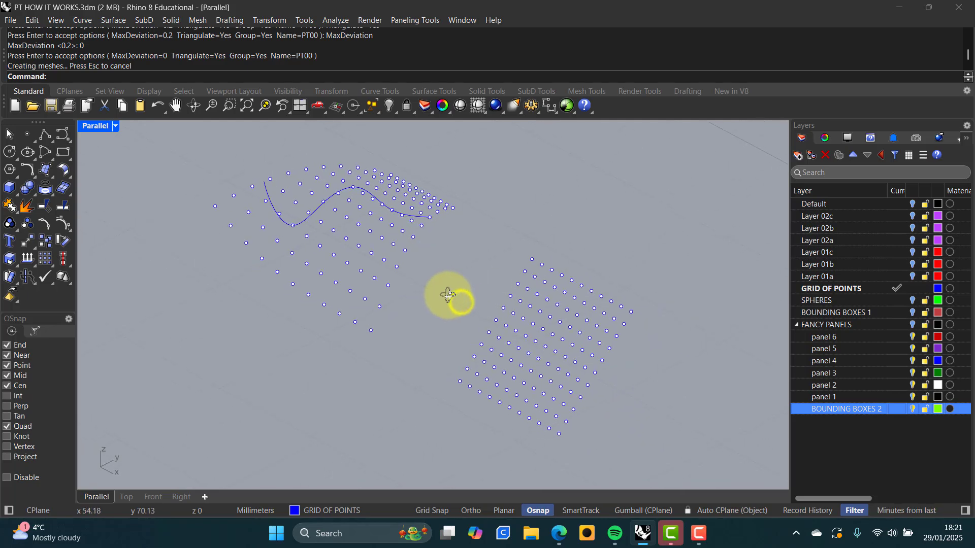
Turn on the Default layer to show the curved and flat base surfaces
left_click(396, 247)
left_click(429, 253)
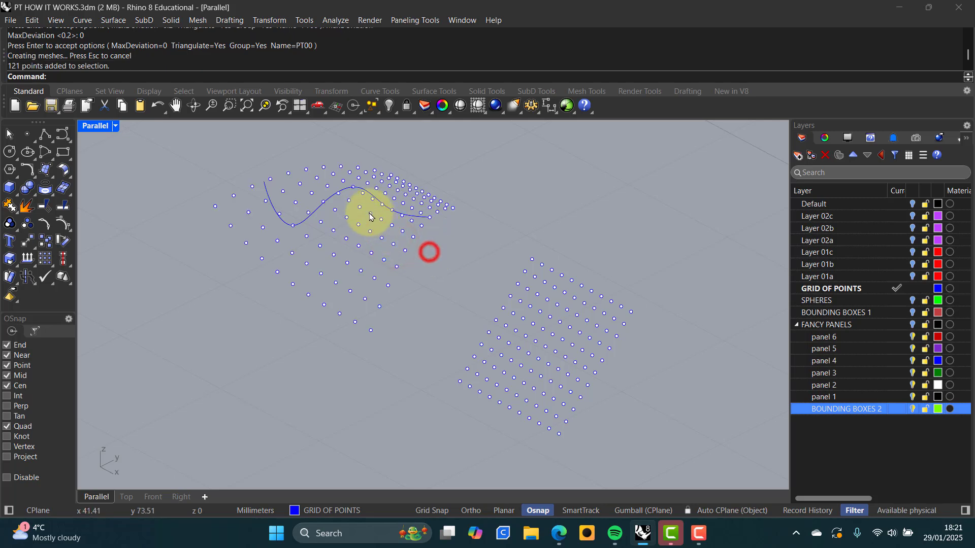
scroll(559, 349, "up", 2)
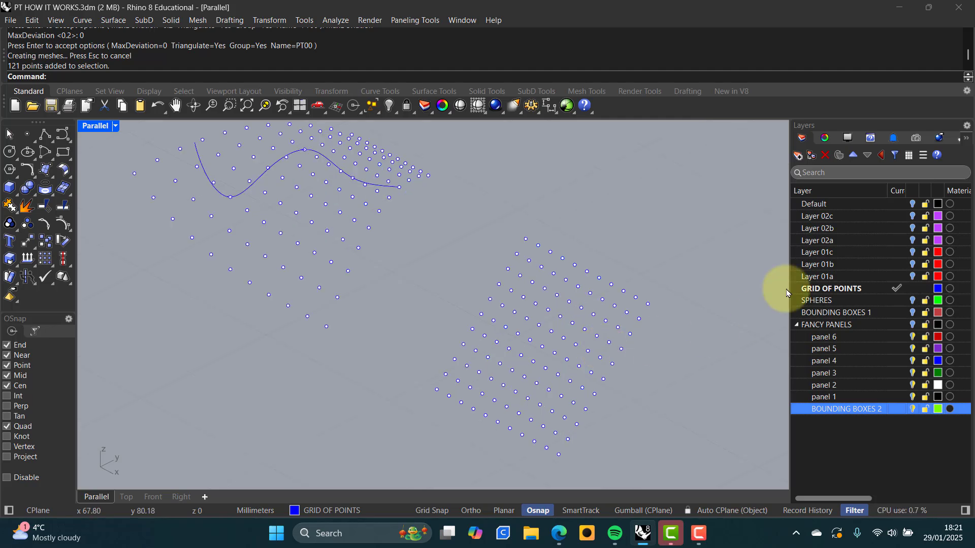
left_click(912, 205)
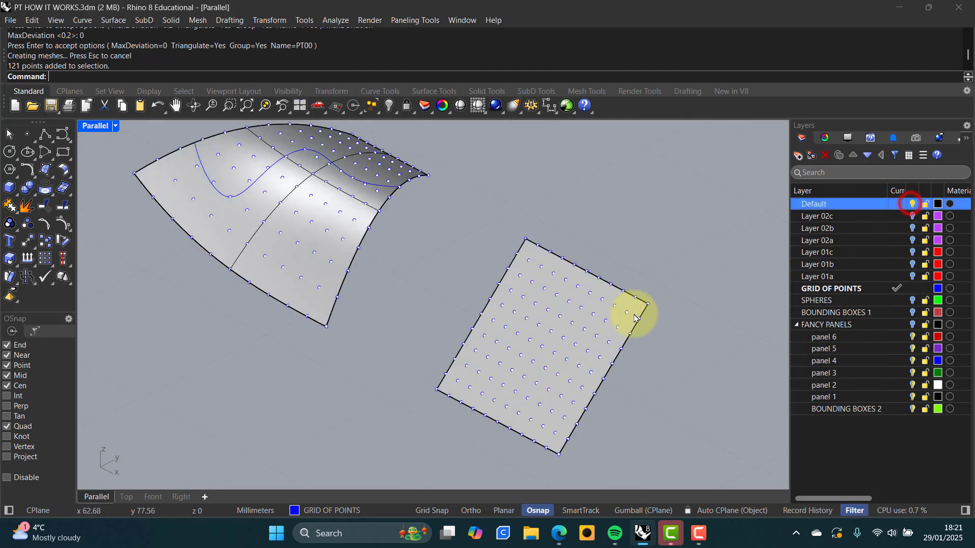
Delete the flat panel's 121-point grid, picking the point group over the surface
left_click(597, 316)
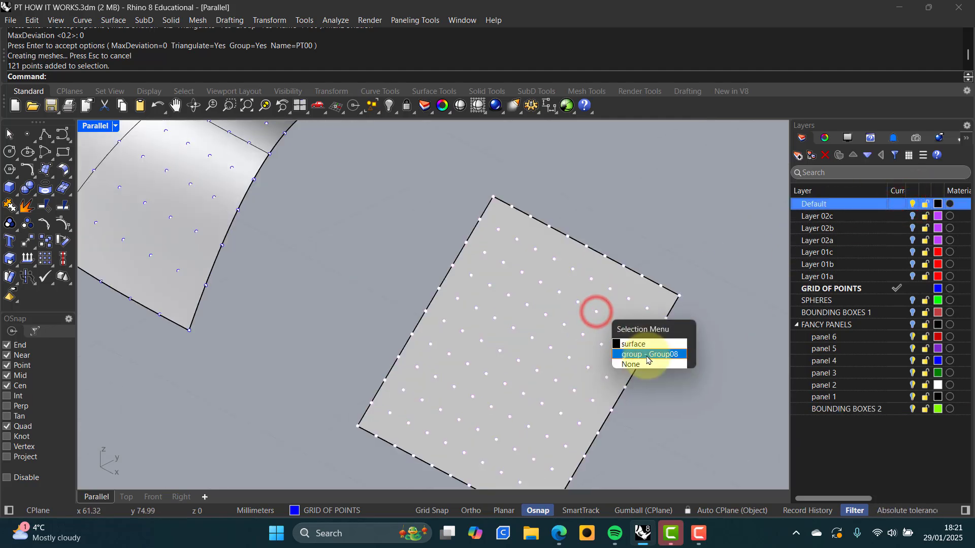
left_click(639, 354)
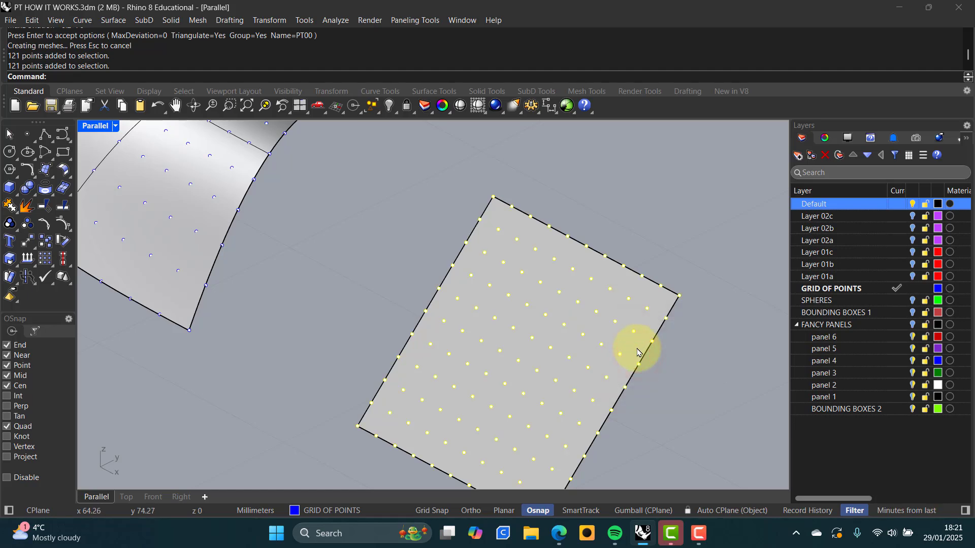
key("Delete")
right_click_drag(626, 348, 562, 359)
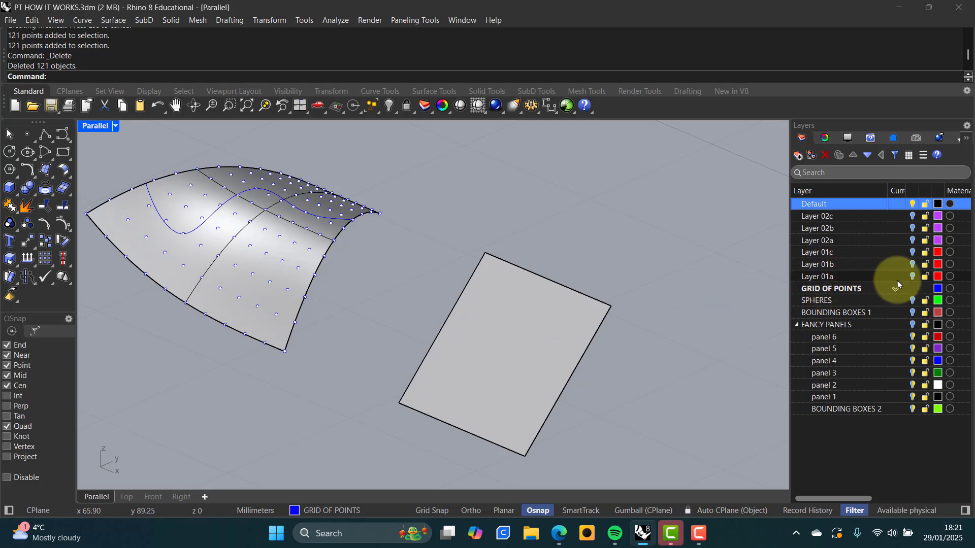
Show Layers 01a, 01b and 01c: the flat panel's red corner points and S0 labels
left_click(913, 277)
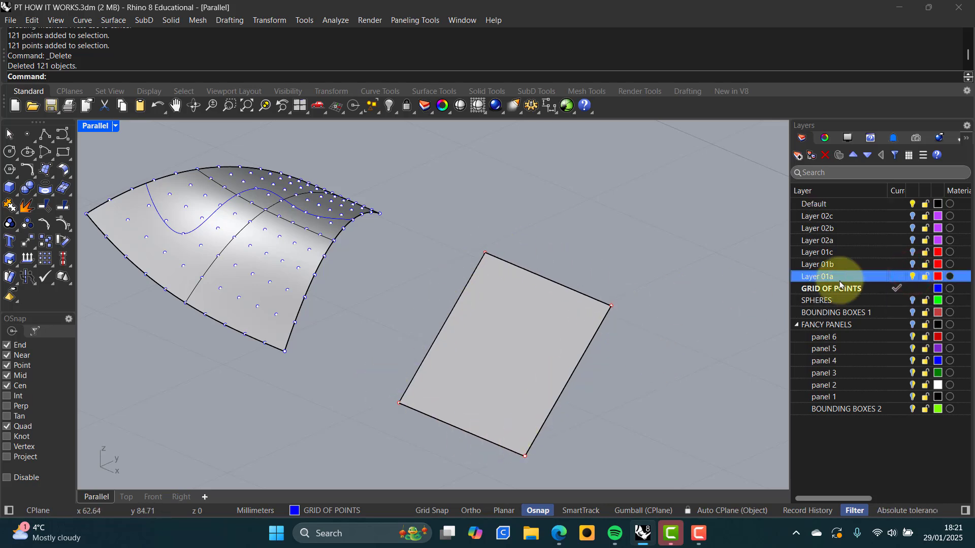
left_click(912, 264)
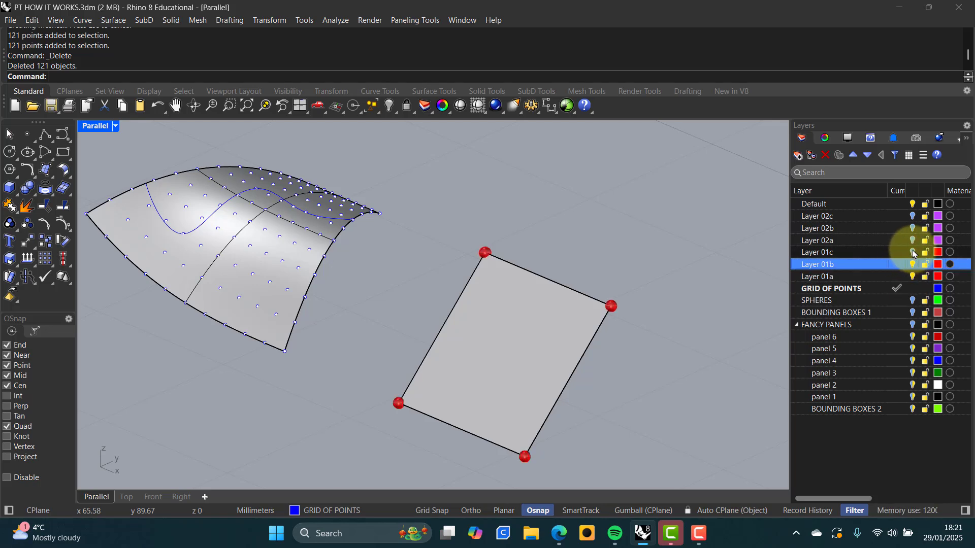
left_click(912, 252)
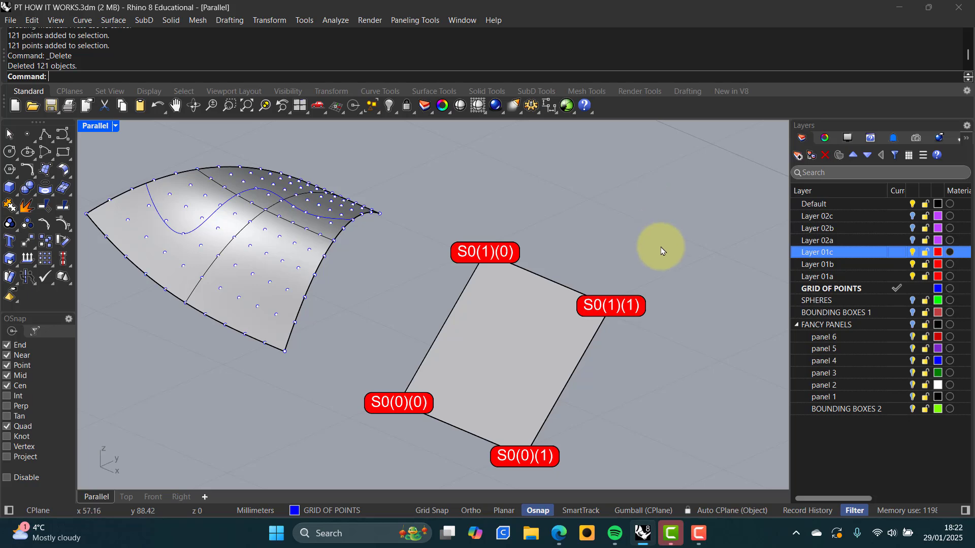
Show Layer 02a's purple points and Layer 02b's purple box above the panel
left_click(913, 240)
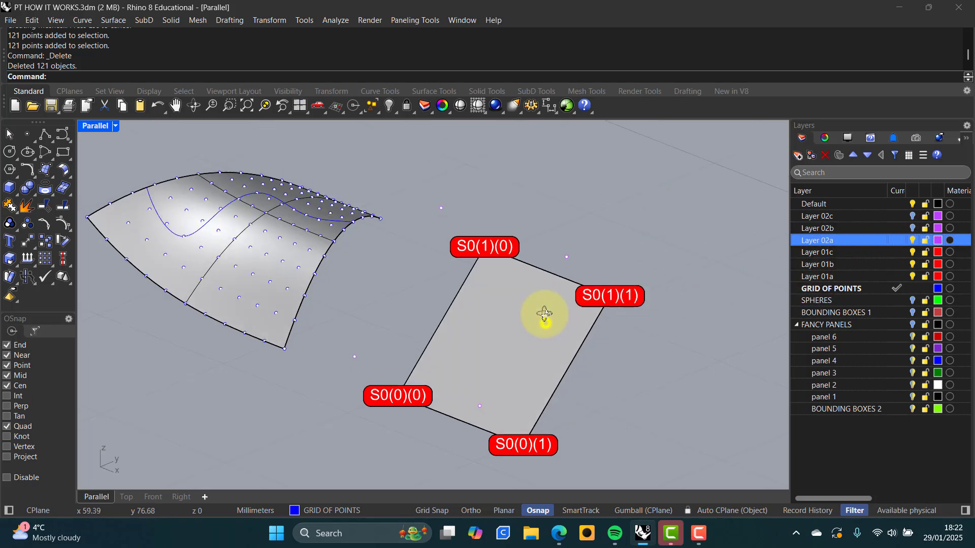
right_click_drag(544, 315, 562, 331)
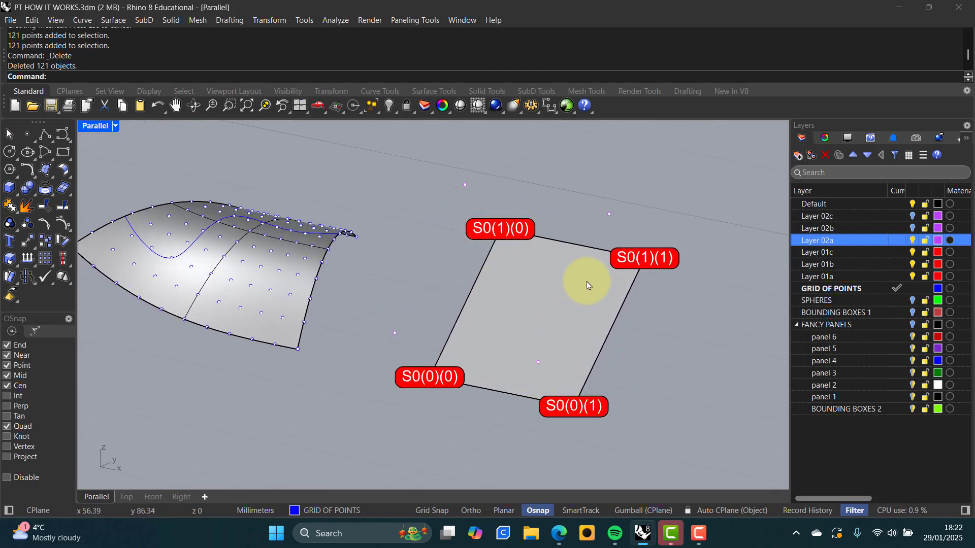
right_click_drag(587, 286, 529, 361)
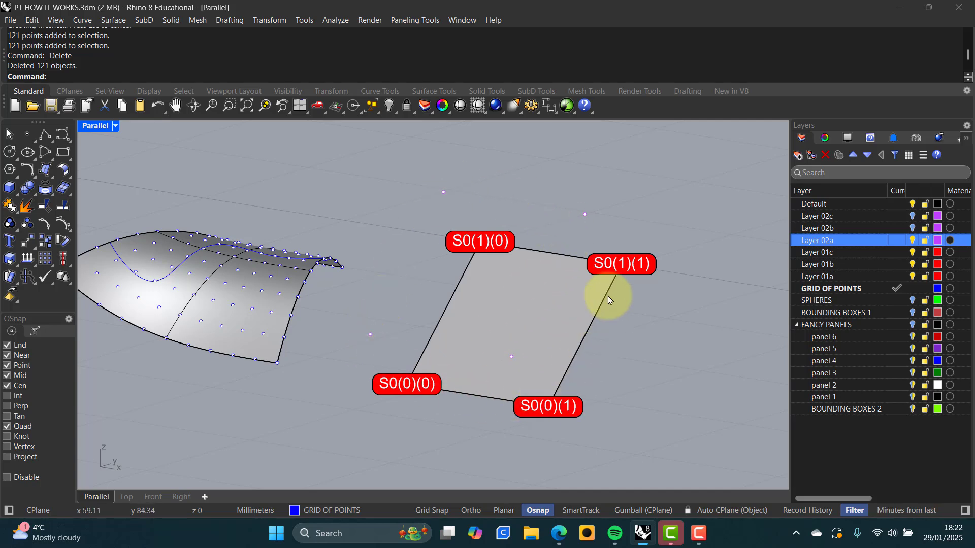
left_click(912, 228)
right_click_drag(562, 316, 557, 383)
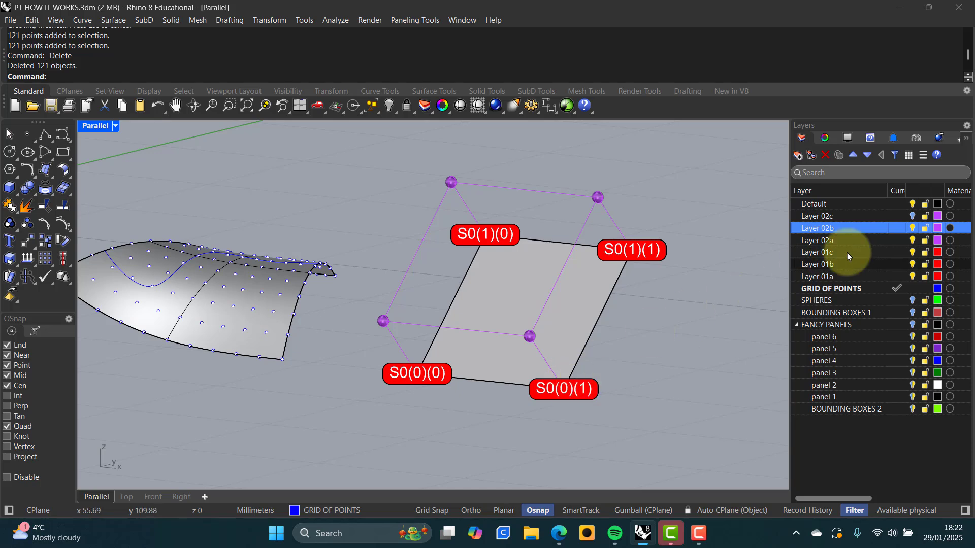
Turn on Layer 02c's purple S0 corner labels and the SPHERES layer's three green spheres
left_click(912, 218)
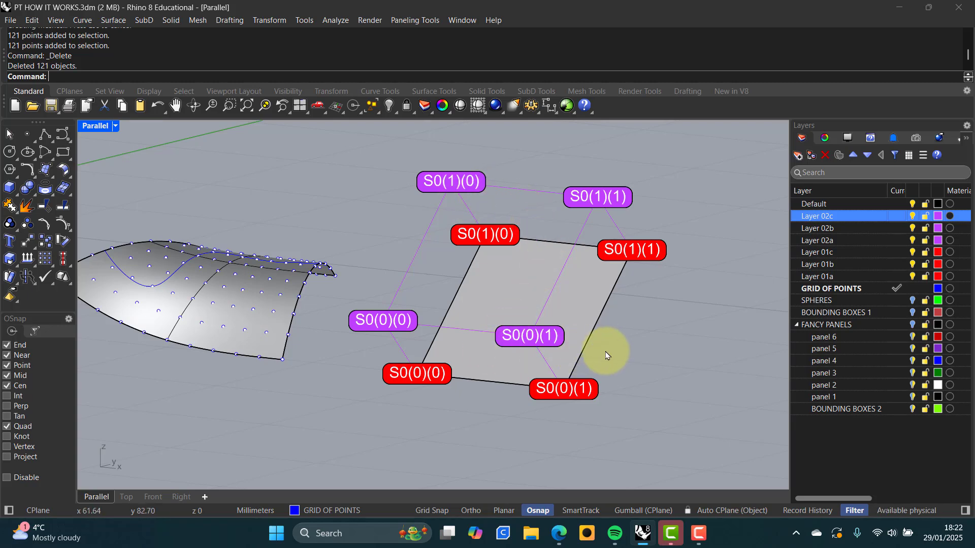
mouse_move(602, 357)
right_mouse_down()
mouse_move(580, 358)
mouse_move(605, 359)
right_mouse_up()
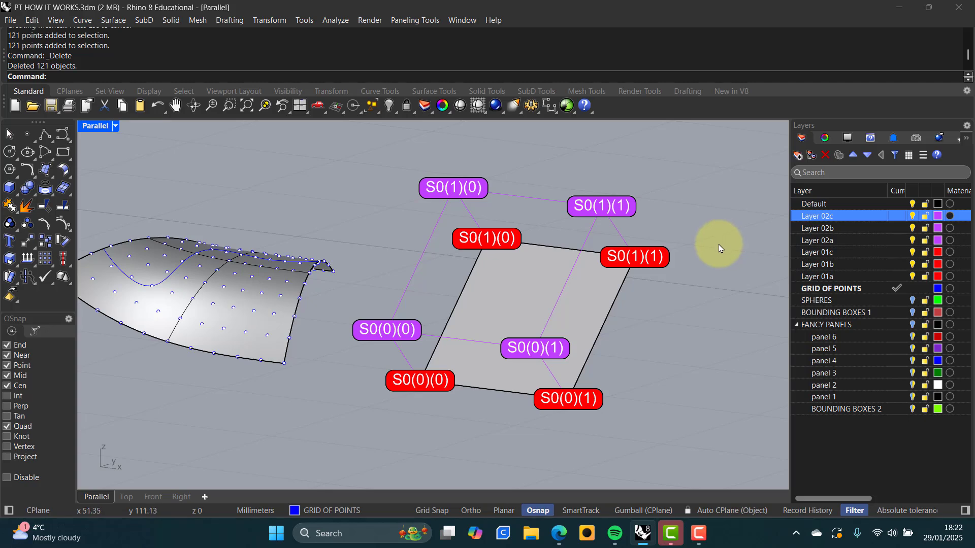
right_click_drag(635, 305, 633, 314)
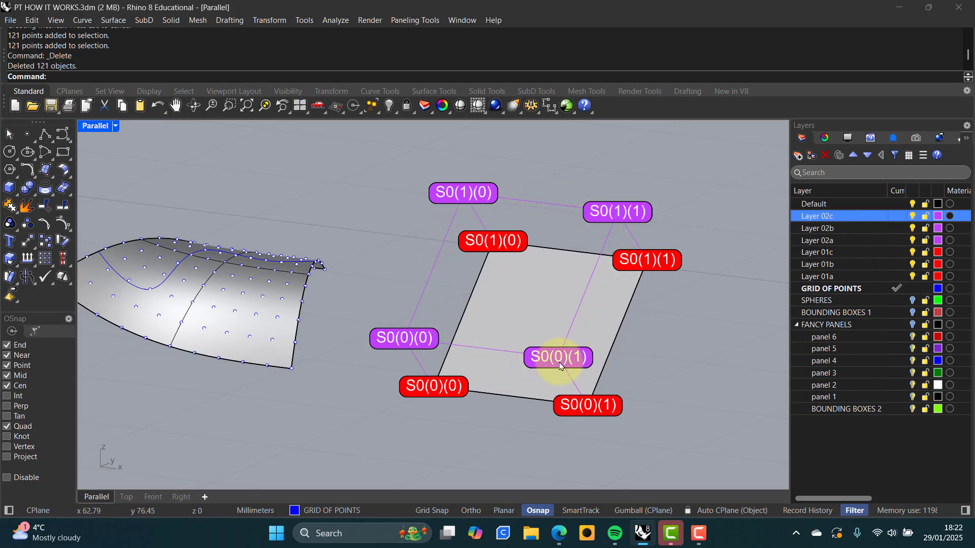
scroll(576, 348, "down", 4)
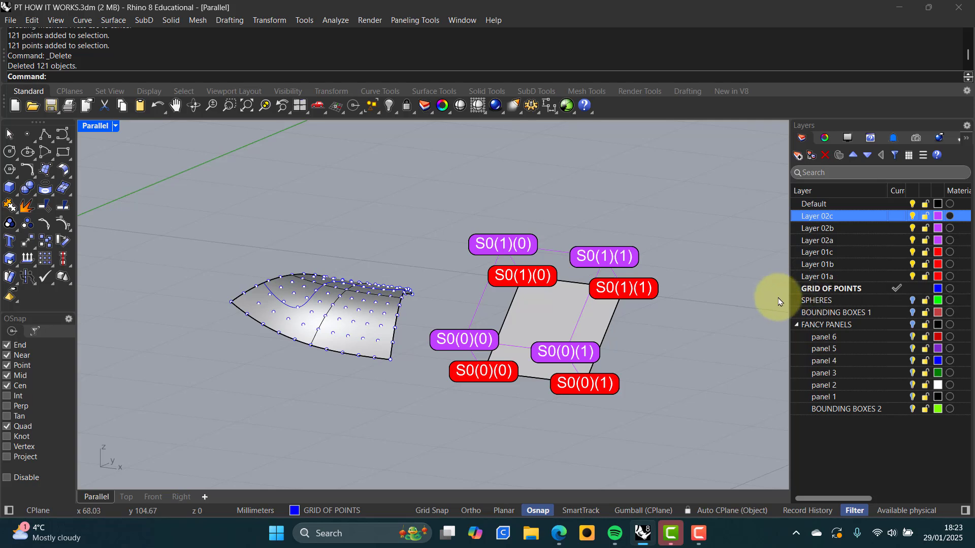
left_click(913, 300)
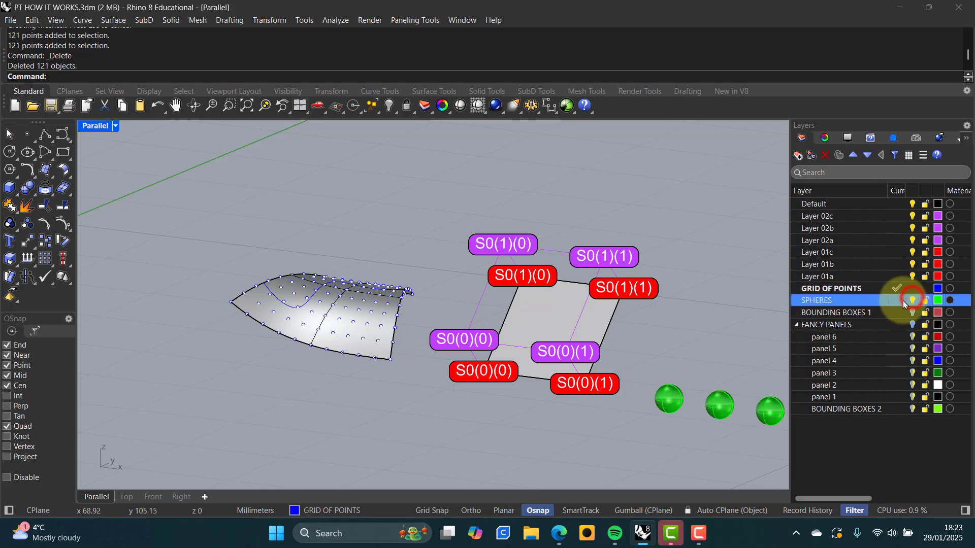
right_click_drag(658, 325, 612, 320)
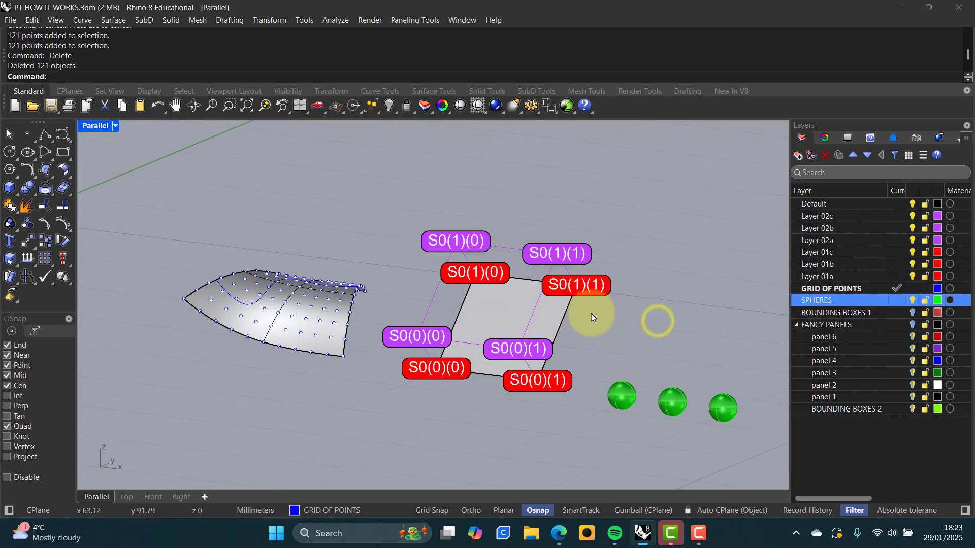
Hide Layers 02c, 02b, 02a, 01c, 01b and 01a
left_click(913, 216)
left_click(913, 229)
left_click(913, 240)
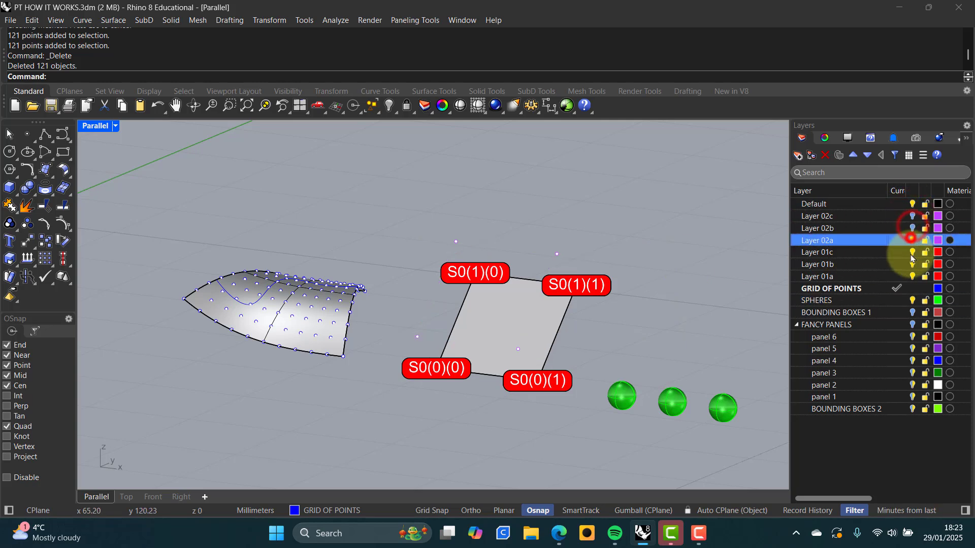
left_click(913, 252)
left_click(912, 265)
left_click(913, 277)
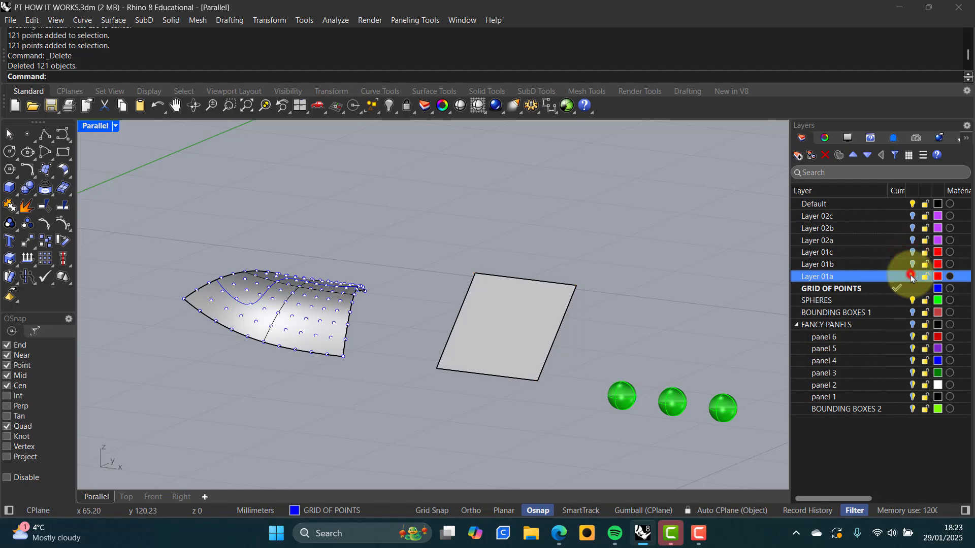
right_click_drag(602, 346, 487, 323)
scroll(568, 344, "up", 4)
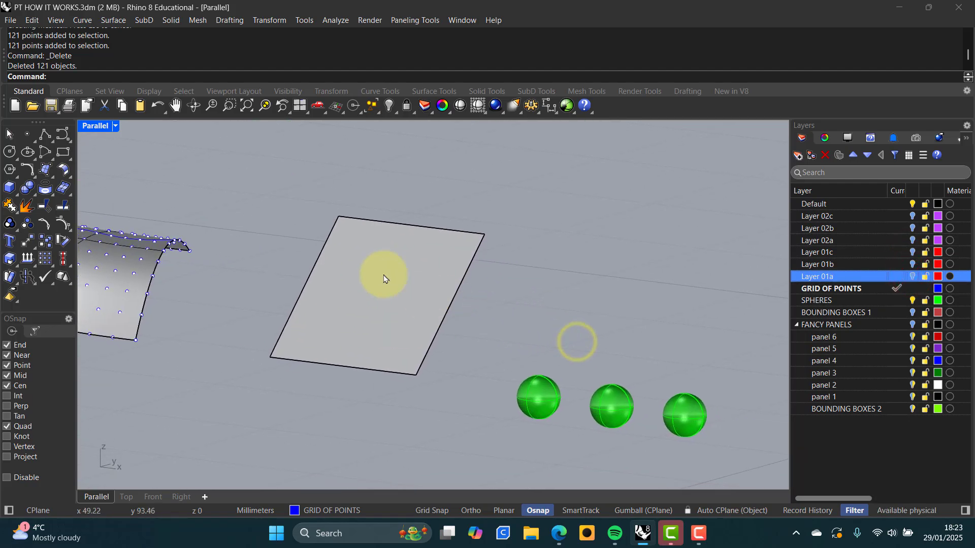
Cover the flat surface with a 10 by 10 span grid using Surface Domain Number
left_click(407, 21)
mouse_move(435, 35)
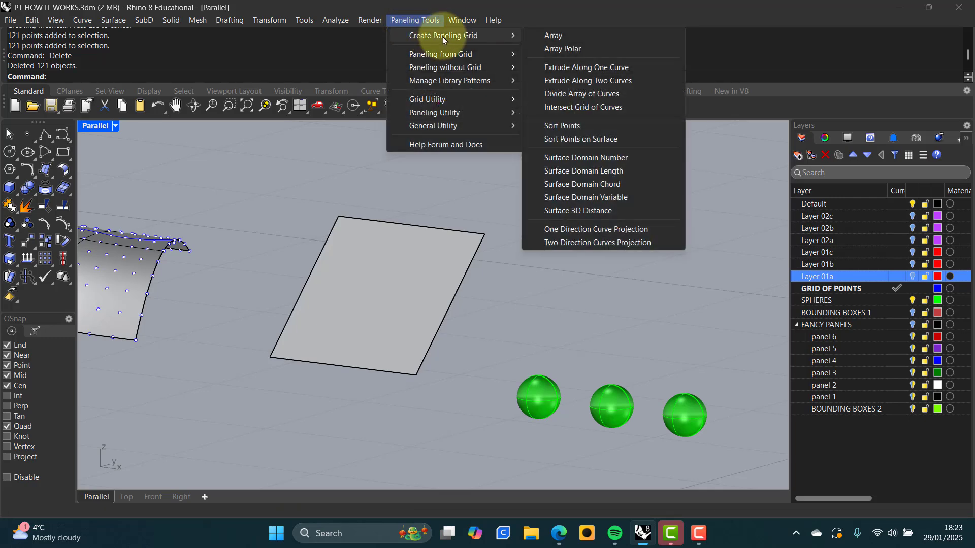
left_click(585, 158)
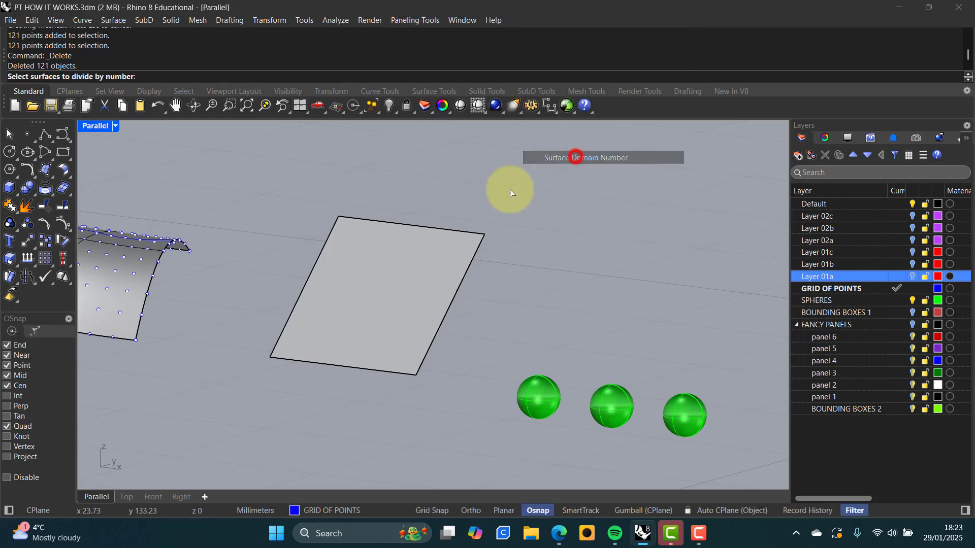
left_click(433, 251)
key("Return")
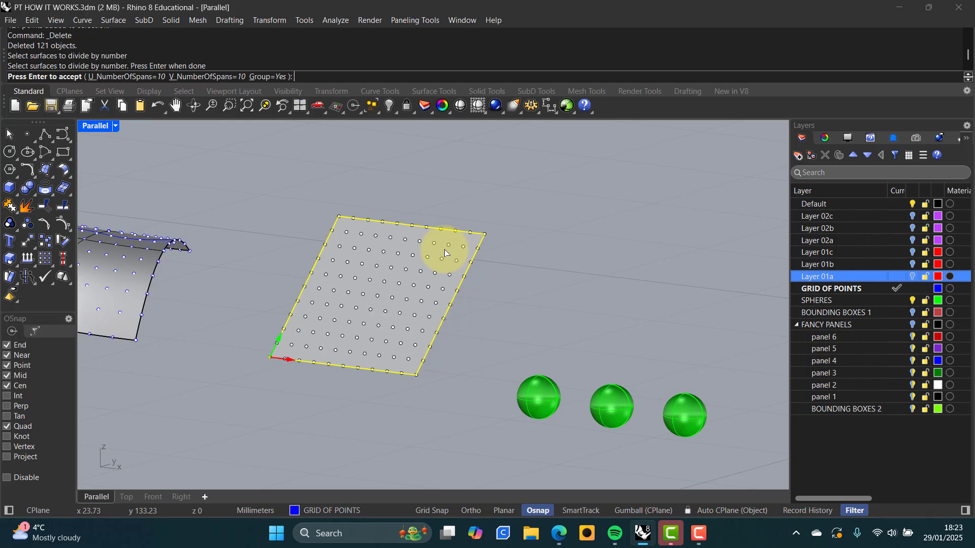
right_click(522, 313)
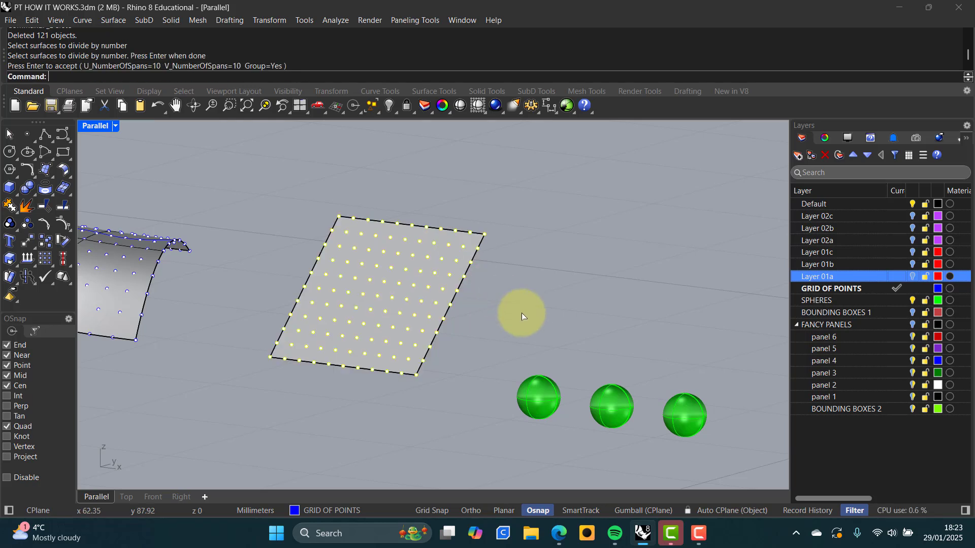
left_click(420, 20)
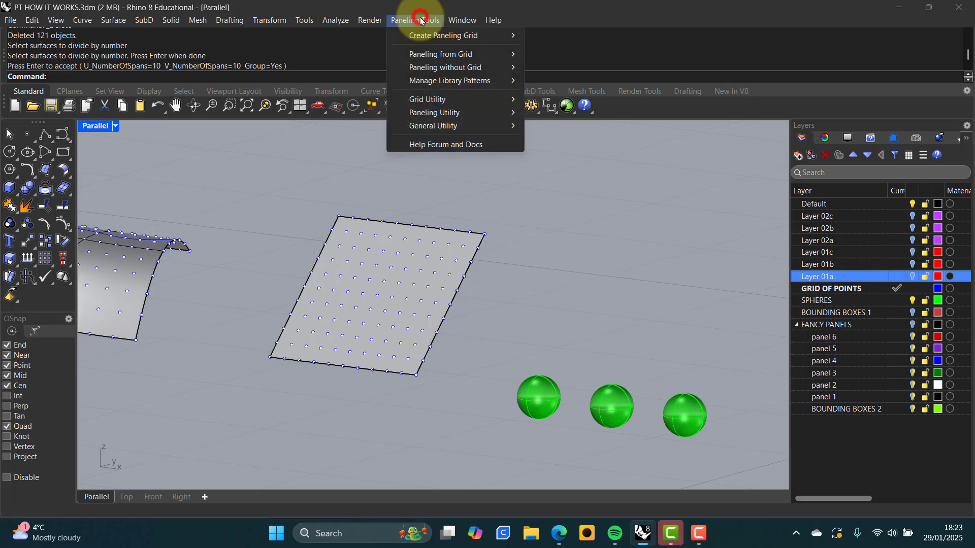
Start Offset Points with distance 2 and select the flat surface's grid points
mouse_move(431, 100)
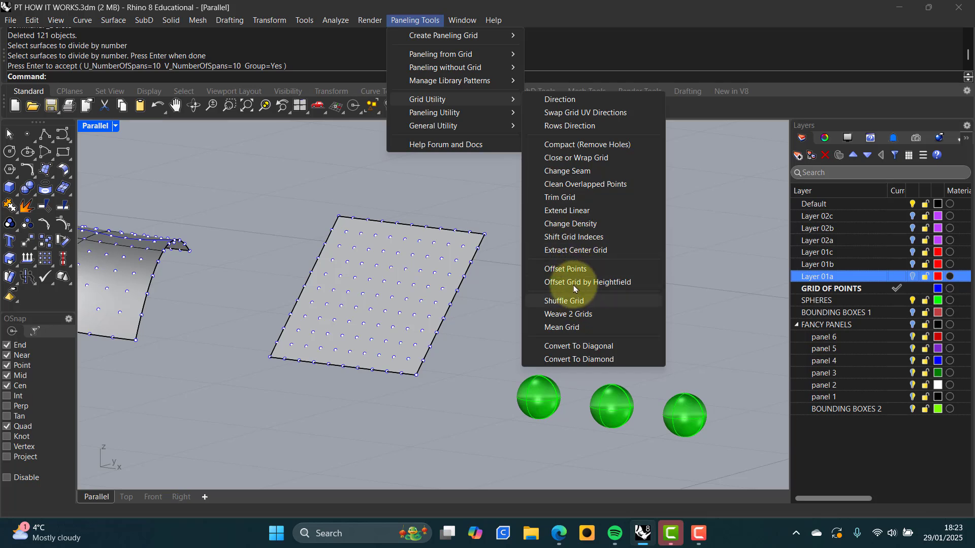
left_click(573, 269)
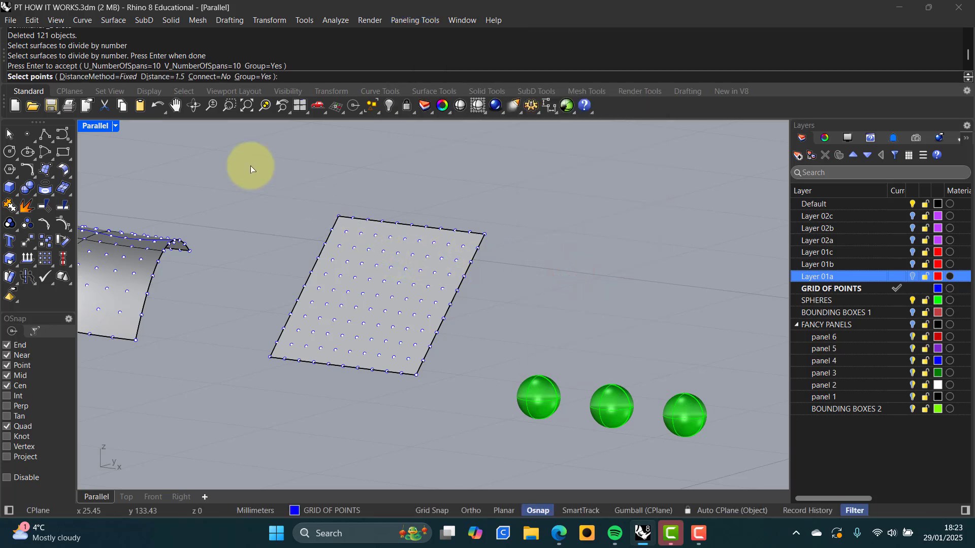
left_click(162, 77)
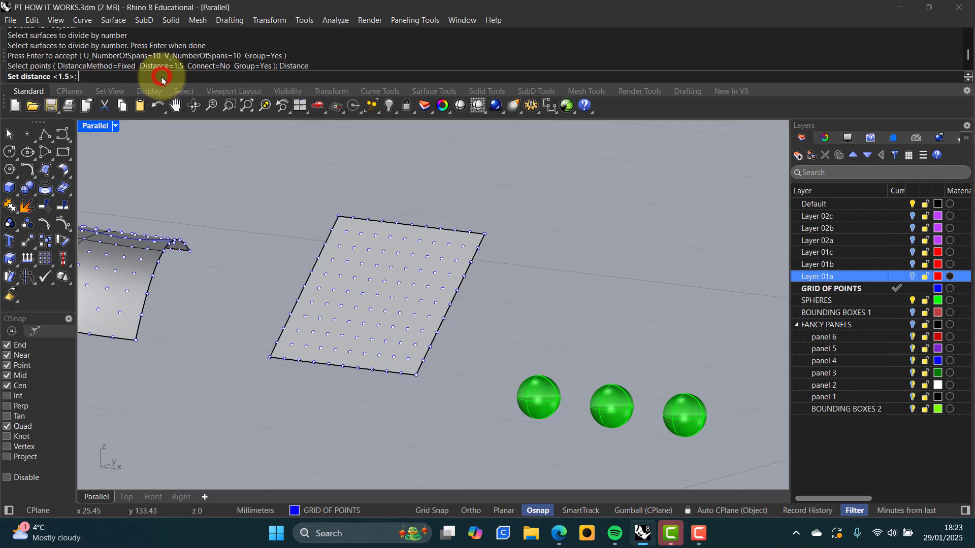
type("1")
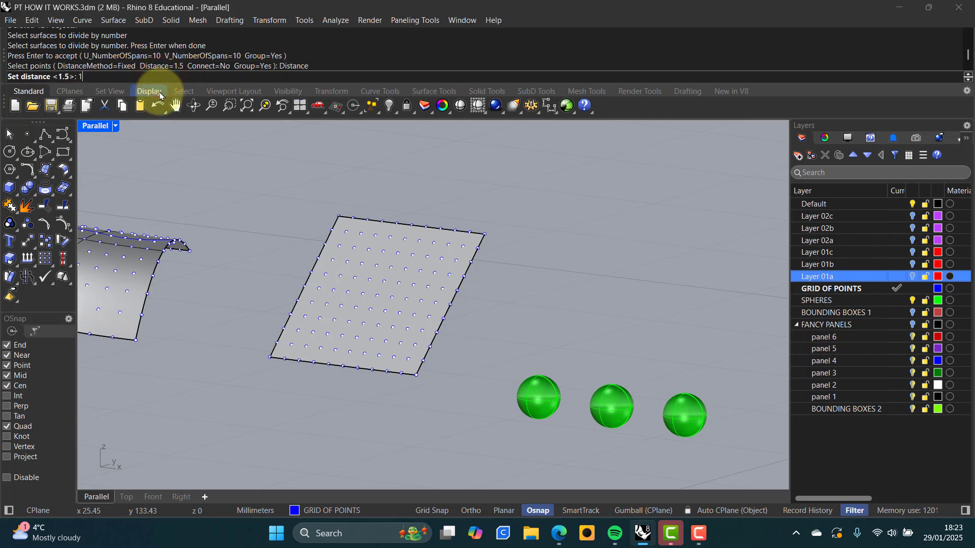
key("BackSpace")
type("2")
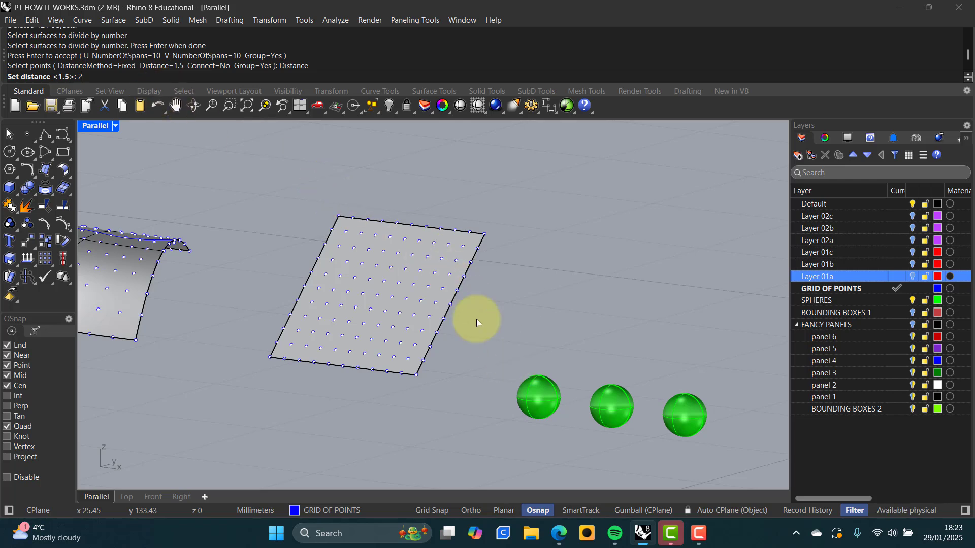
key("Return")
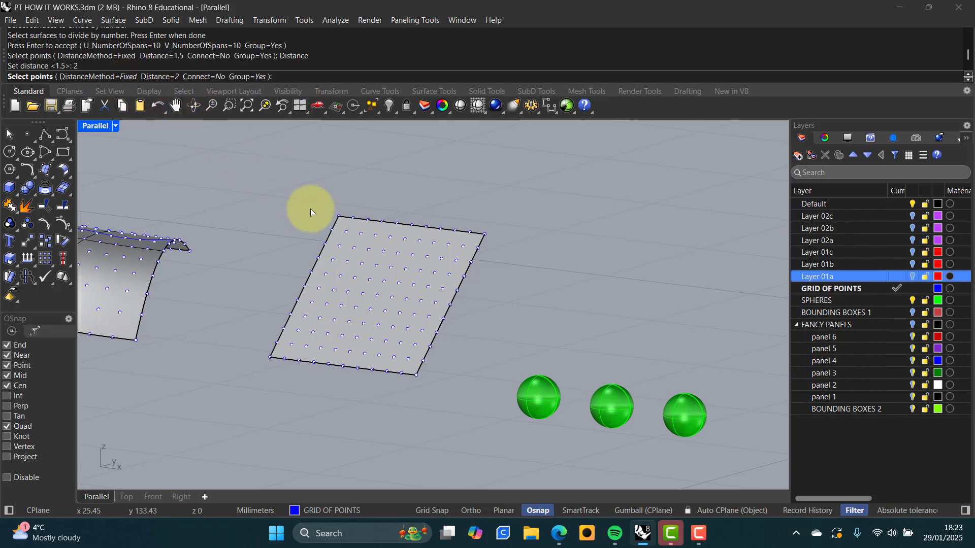
left_click(384, 252)
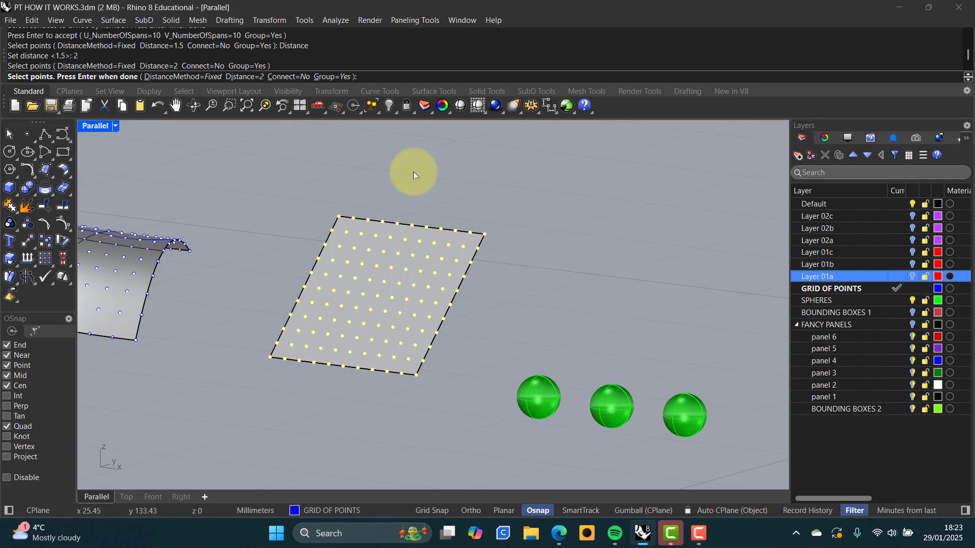
key("Return")
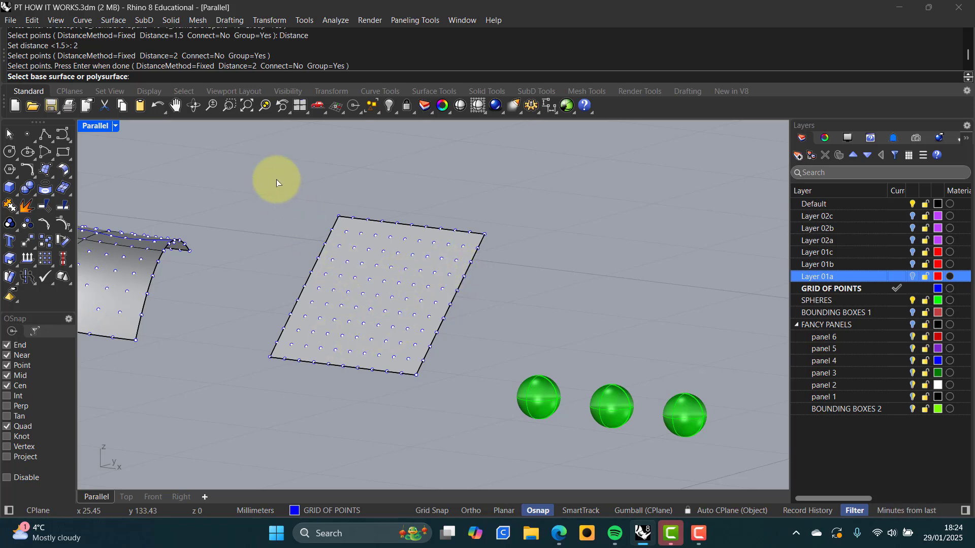
Use the flat surface as base to lift the grid 2 units, then inspect the offset grid
left_click(371, 287)
right_click_drag(370, 285, 355, 350)
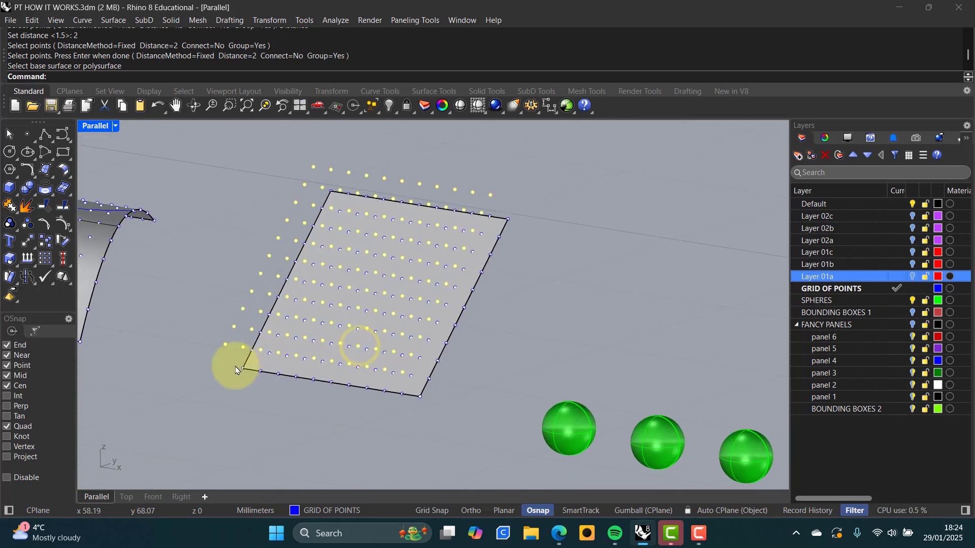
left_click(348, 394)
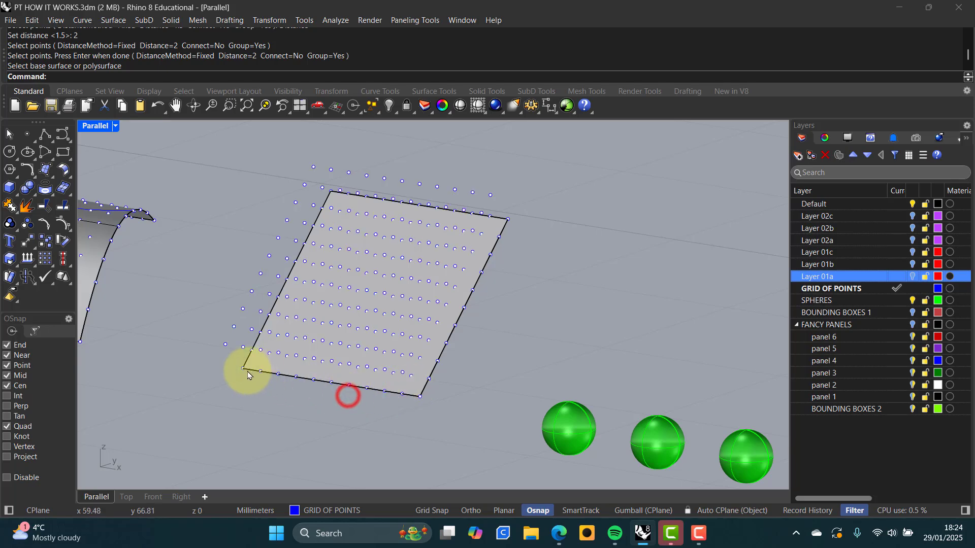
scroll(246, 371, "up", 3)
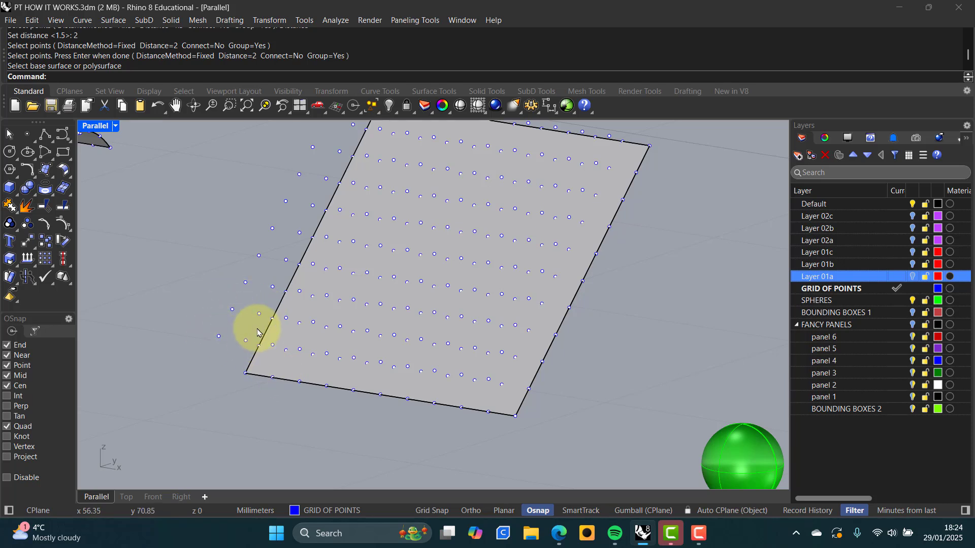
mouse_move(203, 303)
left_mouse_down()
mouse_move(265, 354)
mouse_move(265, 343)
left_mouse_up()
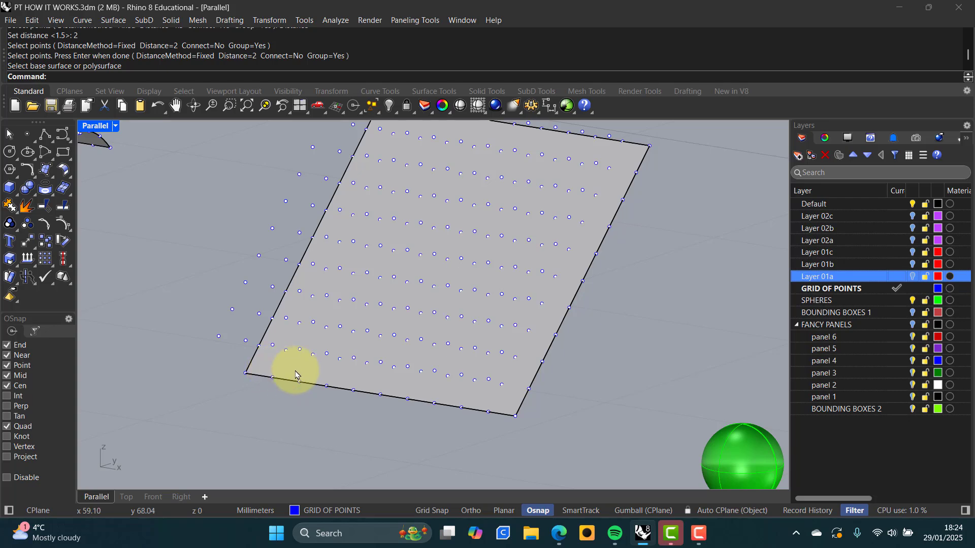
right_click_drag(326, 372, 343, 387)
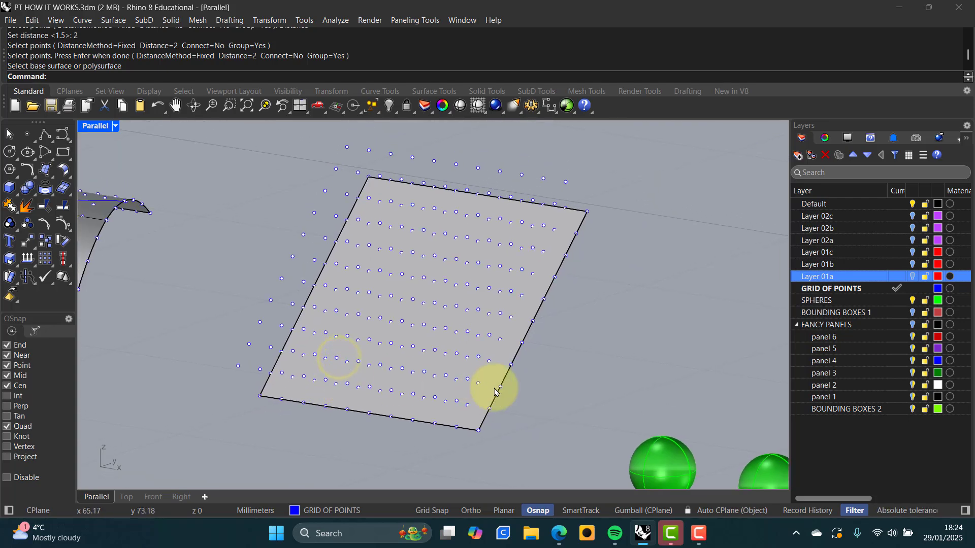
scroll(540, 391, "down", 2)
scroll(540, 389, "up", 2)
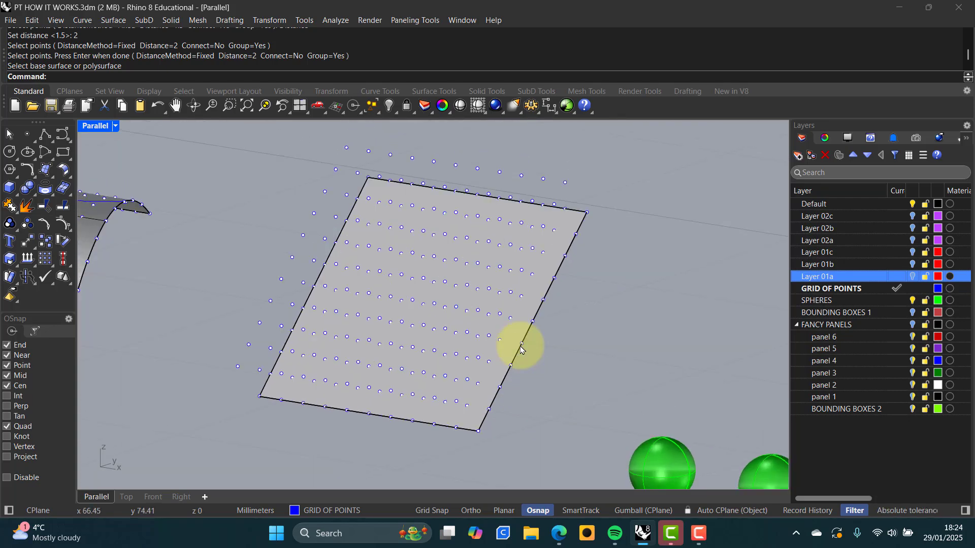
Start paneling the grids with 3D boxes, then cancel it
left_click(408, 21)
mouse_move(415, 55)
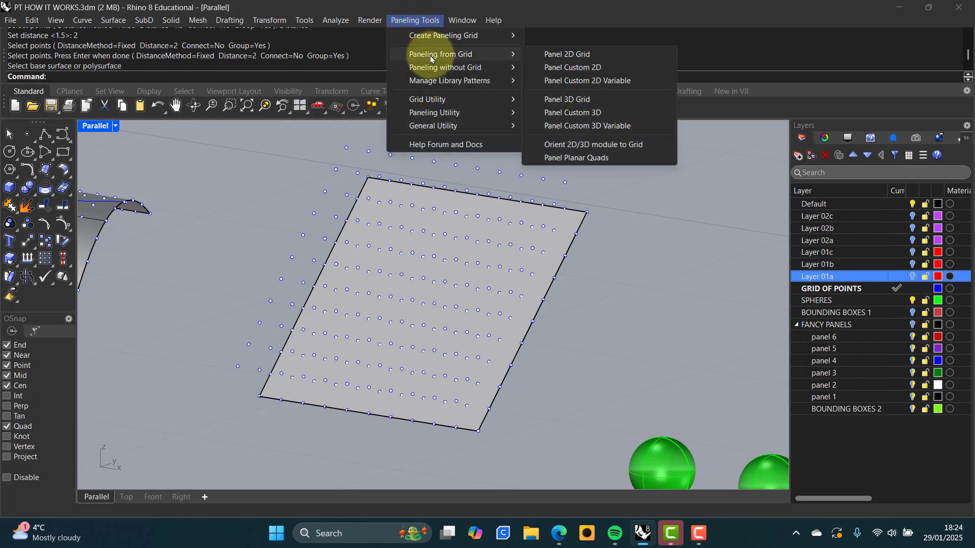
left_click(561, 99)
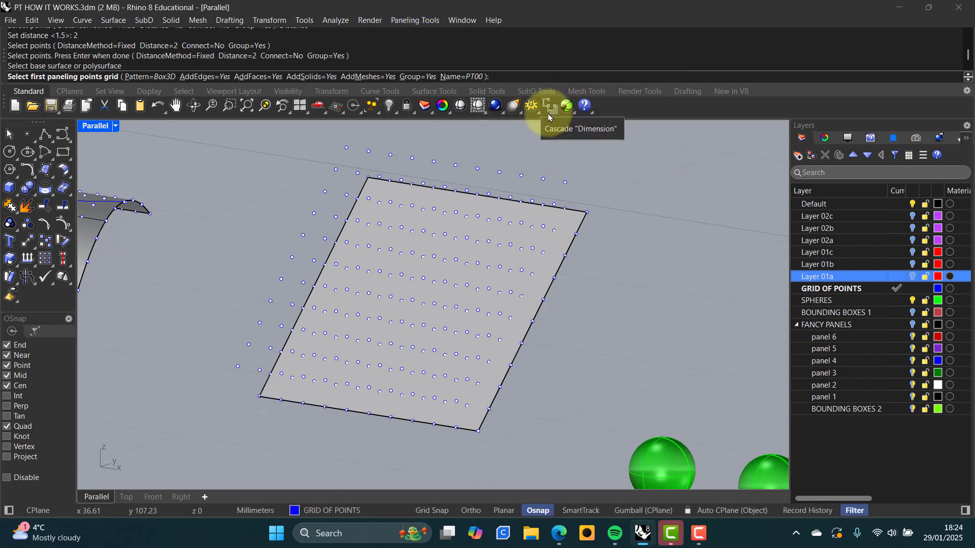
key("Escape")
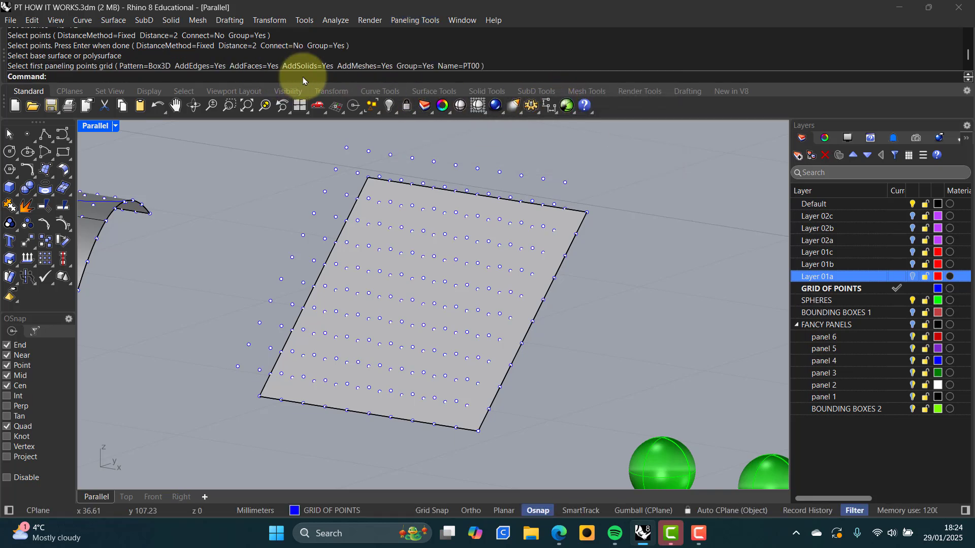
Run Panel Custom 3D with both point grids as bounds and the green sphere as module
left_click(415, 22)
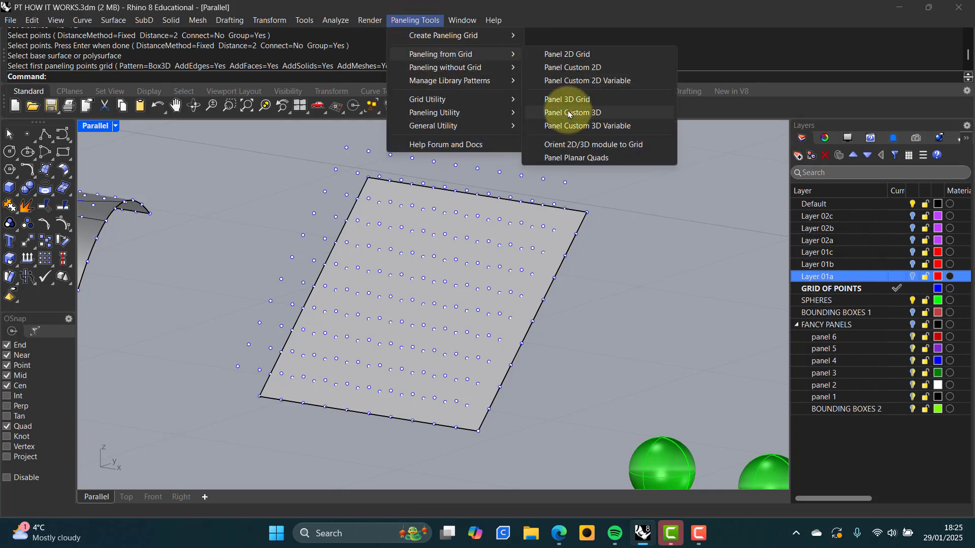
left_click(569, 113)
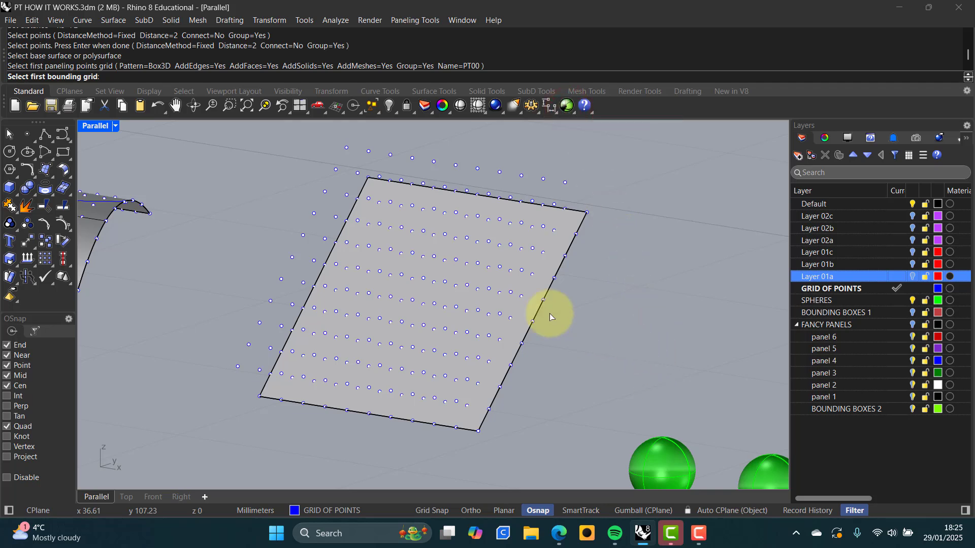
left_click(260, 399)
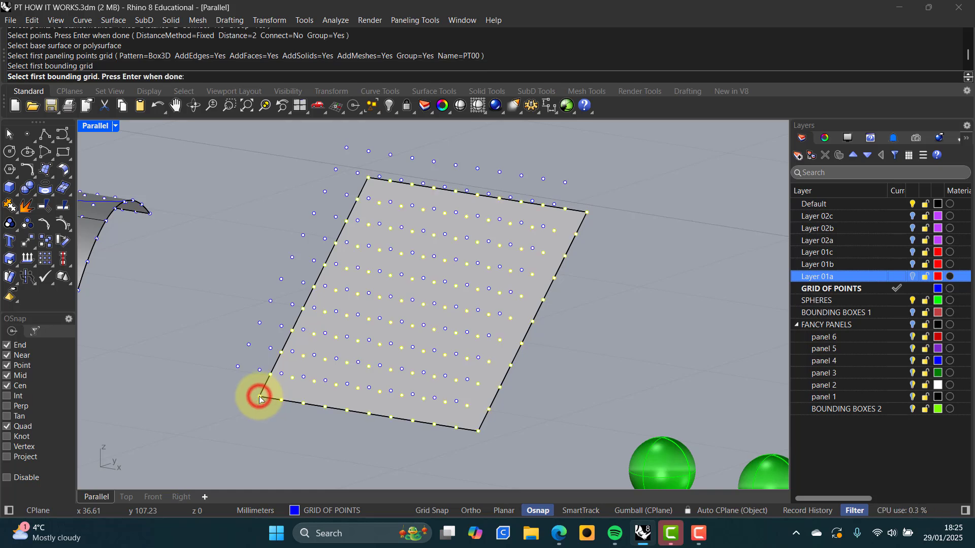
key("Return")
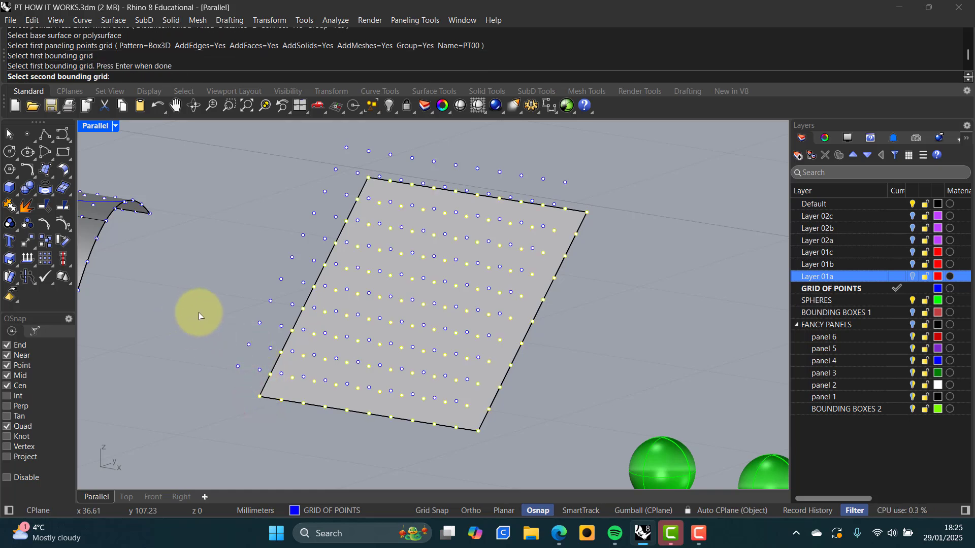
left_click(238, 366)
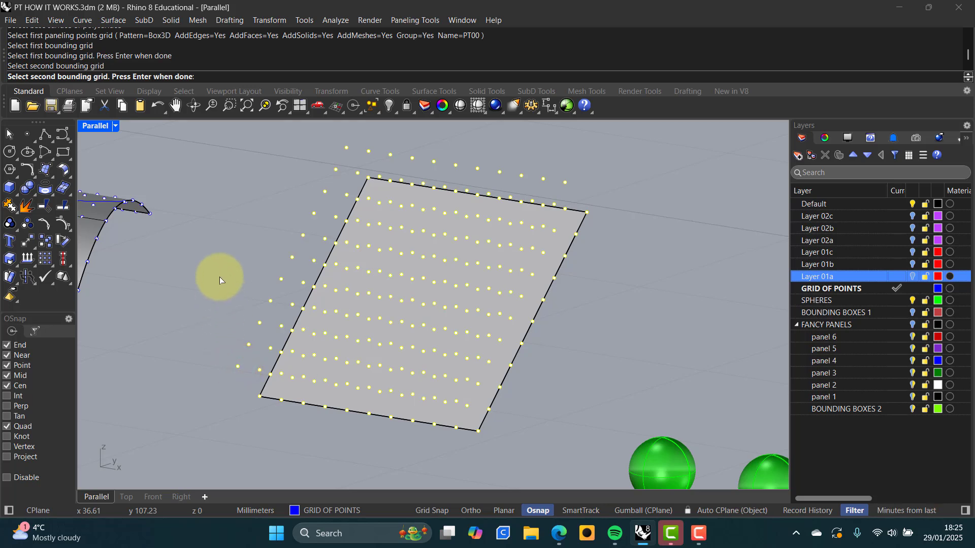
key("Return")
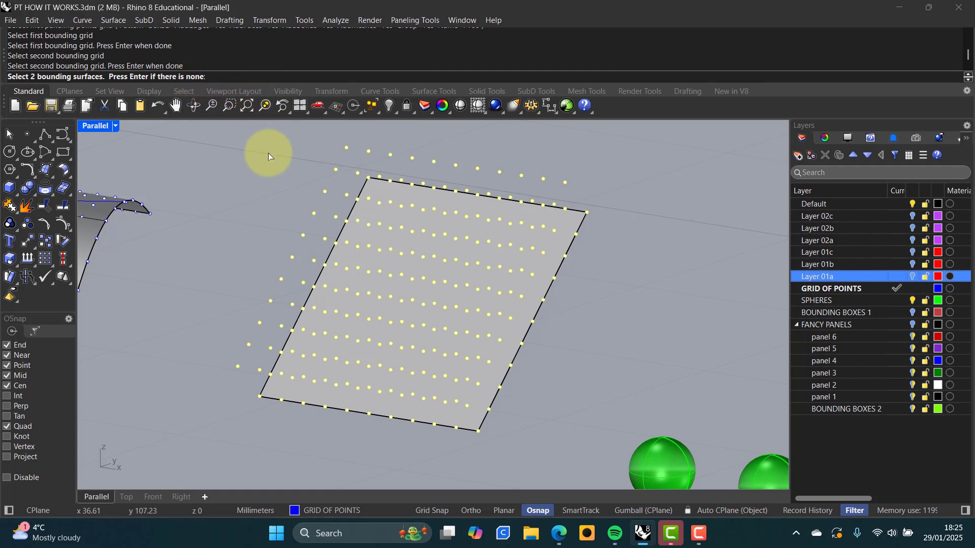
key("Return")
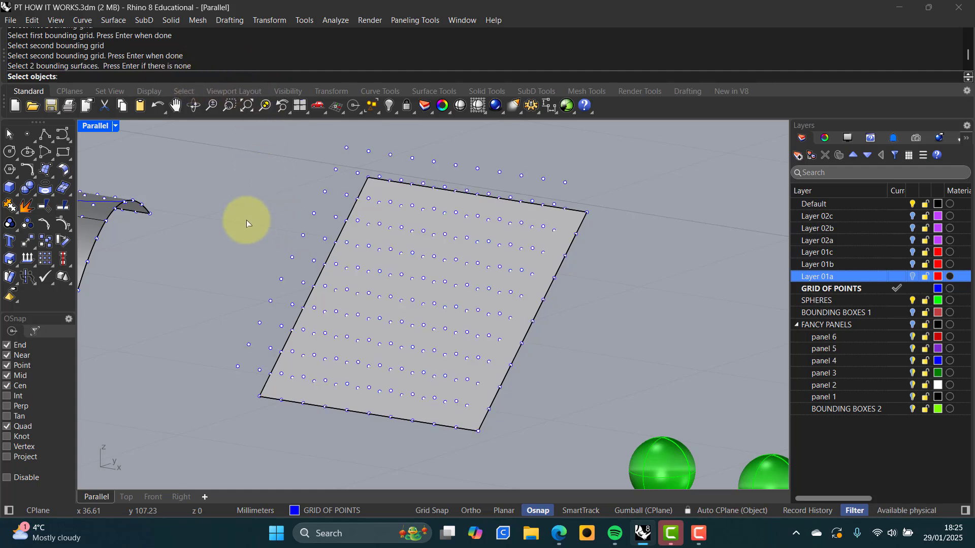
left_click(658, 458)
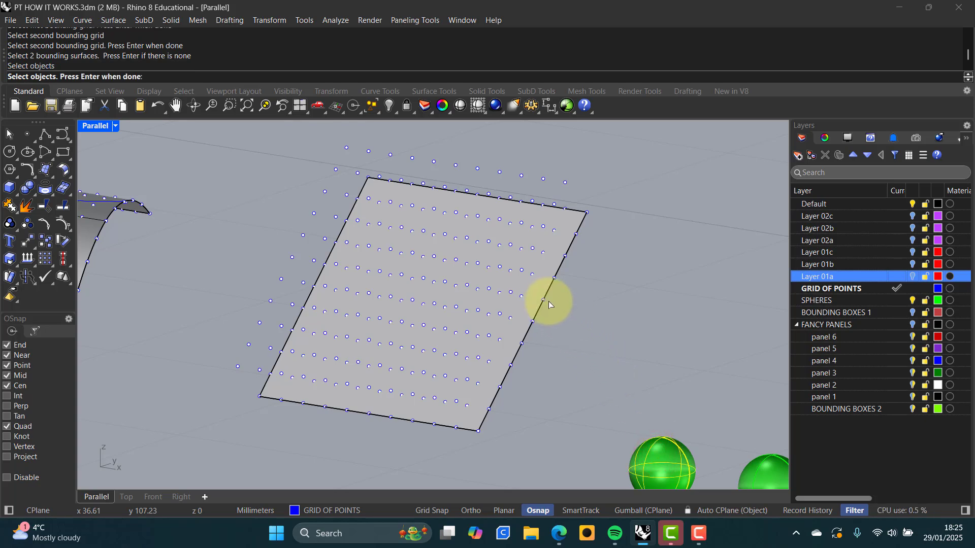
key("Return")
Generate the sphere panels across the plate with the 2.5 sizing
right_click_drag(661, 380, 532, 166)
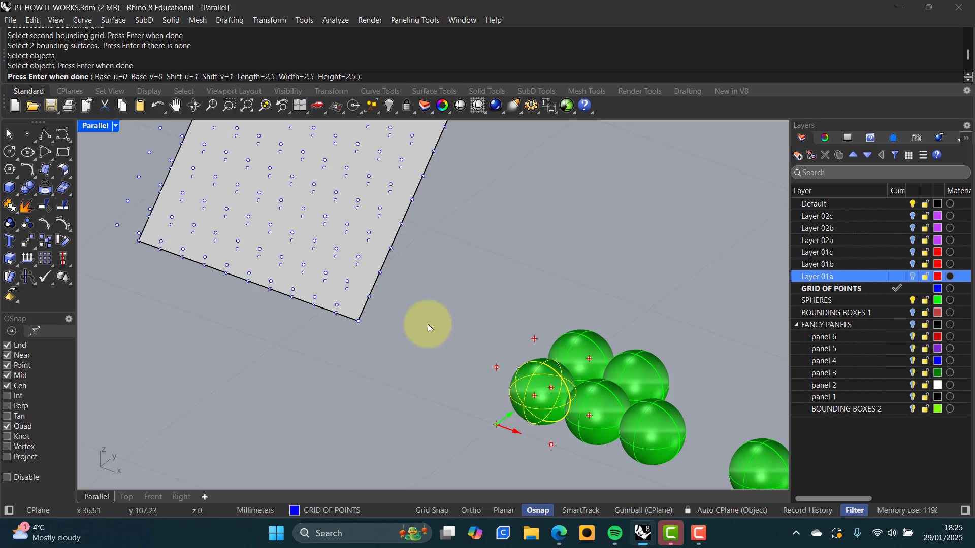
right_click_drag(390, 279, 480, 412, "shift")
right_click_drag(389, 350, 410, 326)
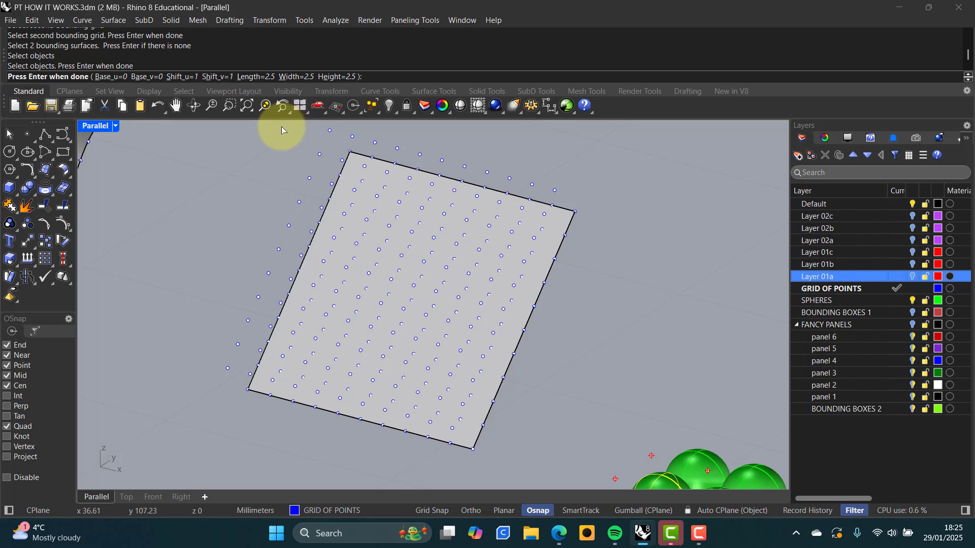
key("Return")
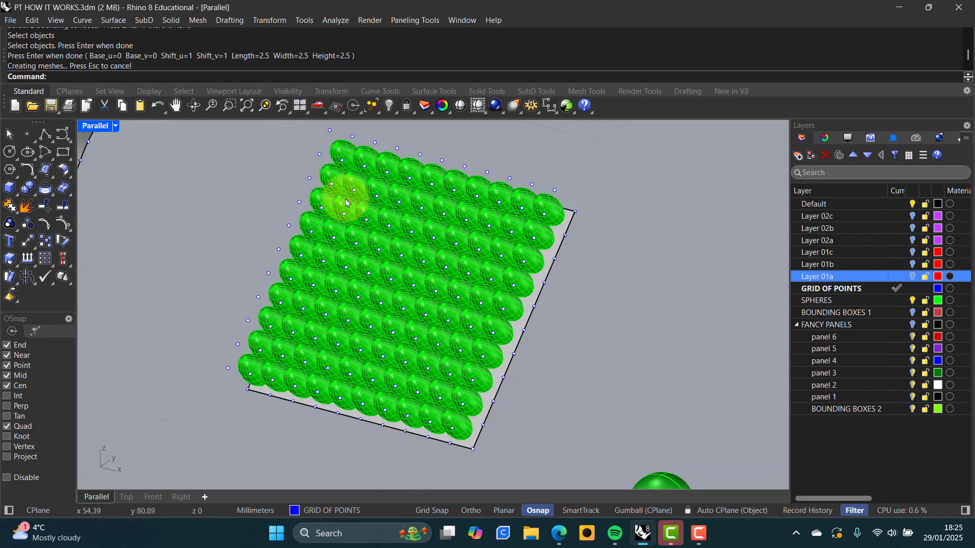
Inspect the sphere-covered plate, then undo the sphere paneling
right_click_drag(347, 203, 443, 362)
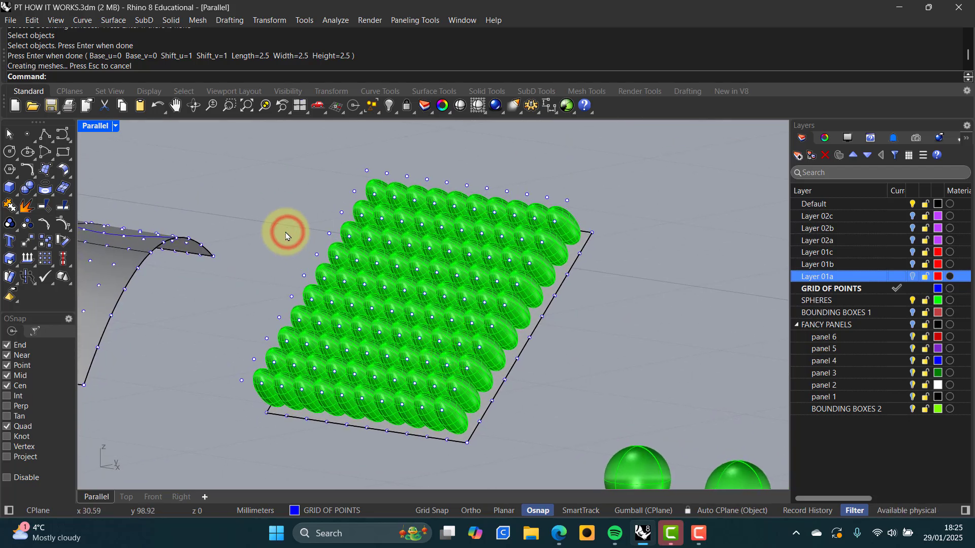
left_click(569, 224)
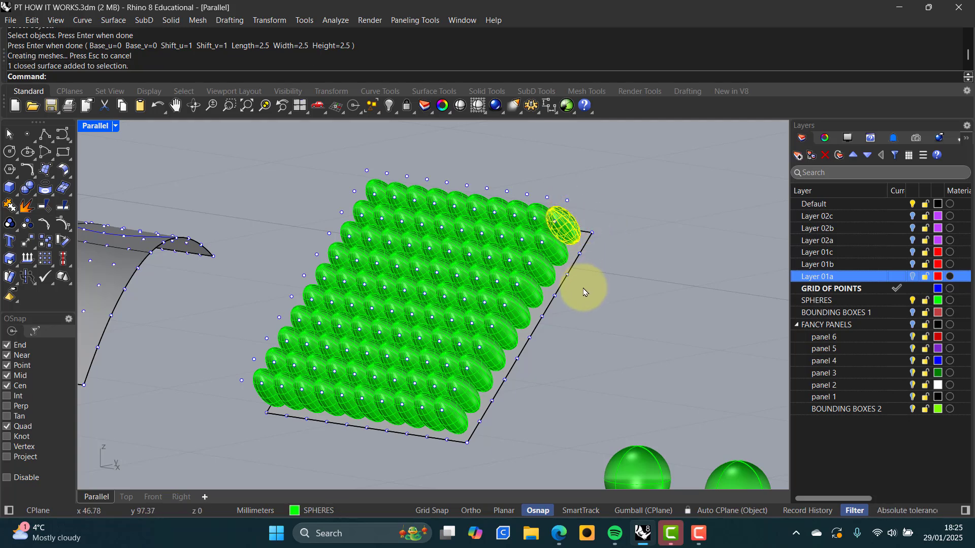
key("Escape")
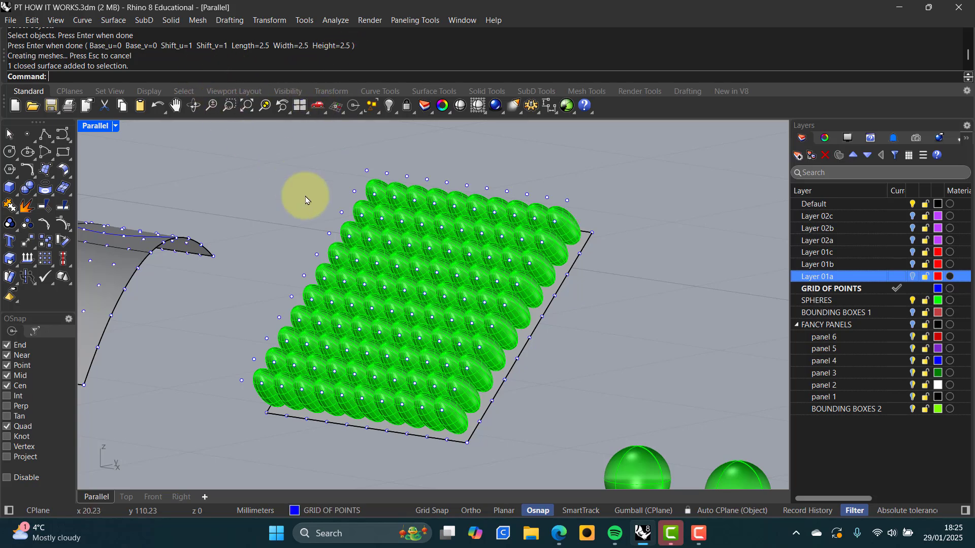
key("ctrl+z")
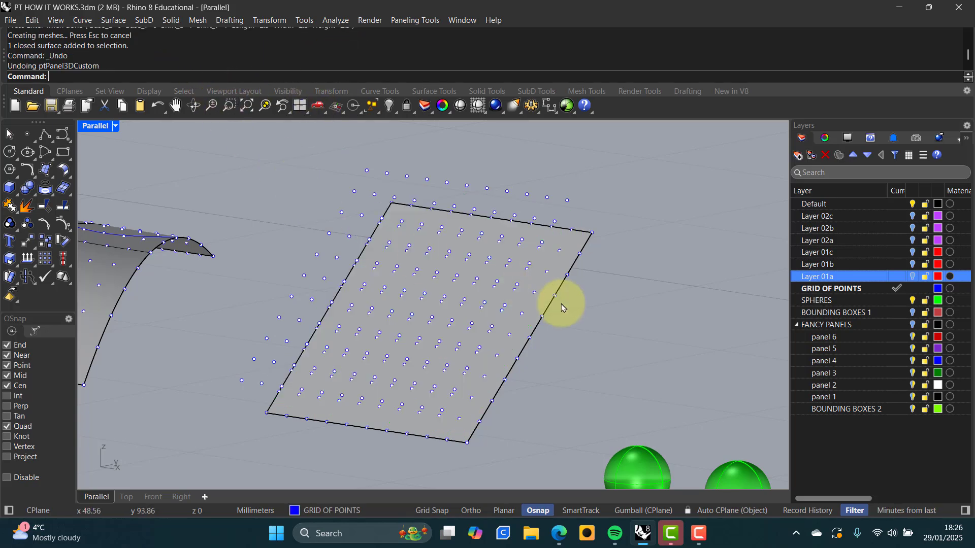
Delete the upper offset grid's 121 points, keeping only the original grid
mouse_move(548, 278)
right_mouse_down()
mouse_move(528, 272)
mouse_move(531, 289)
mouse_move(542, 264)
right_mouse_up()
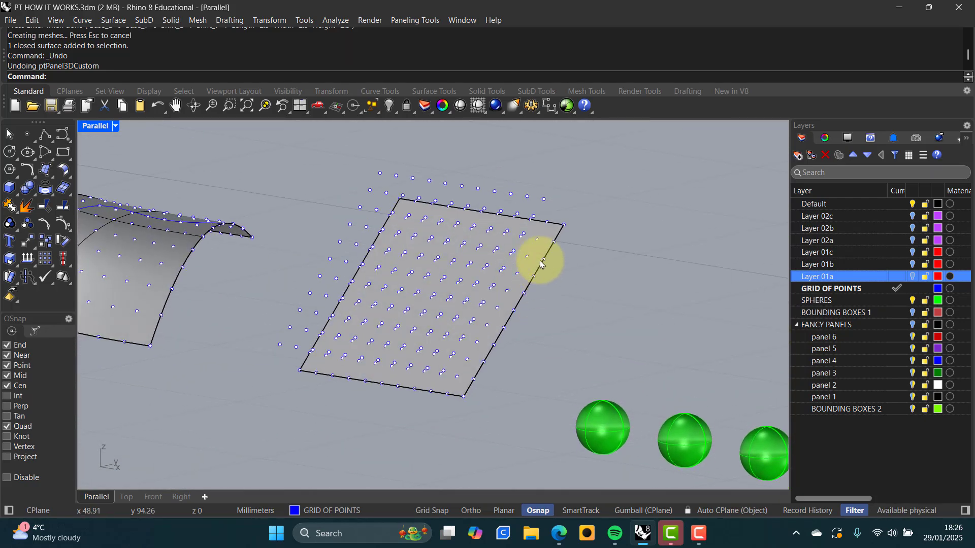
left_click(545, 202)
key("Delete")
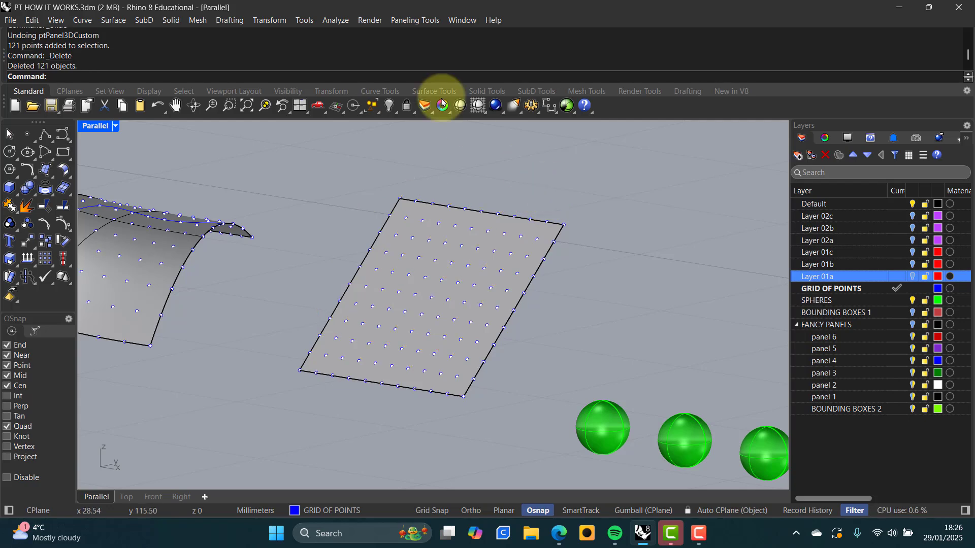
left_click(409, 20)
mouse_move(437, 99)
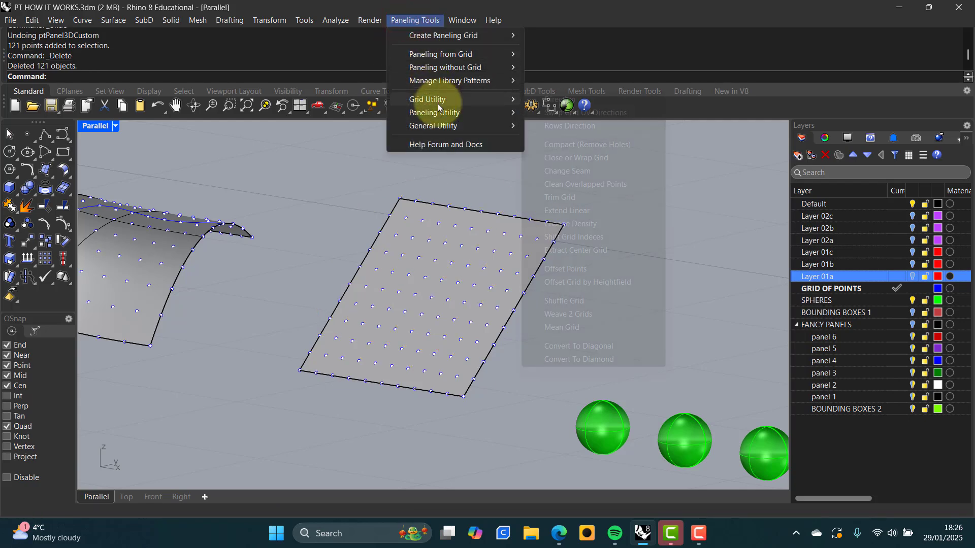
Offset the plate's point grid by a distance of 1 from the plate surface
left_click(562, 270)
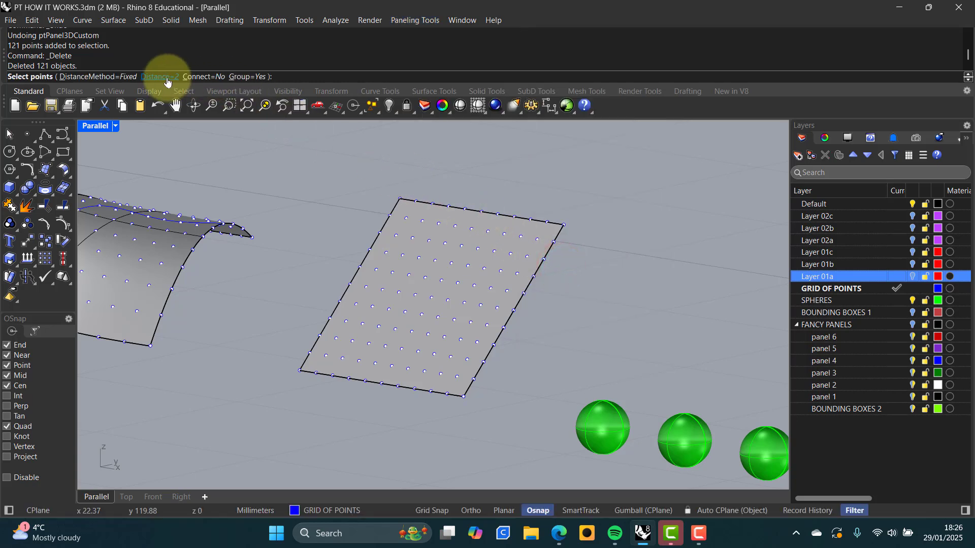
left_click(167, 77)
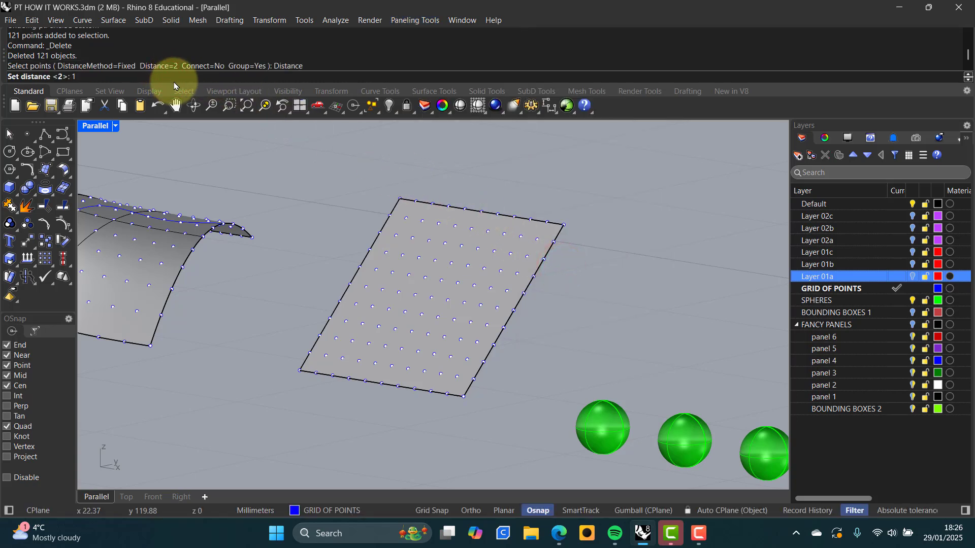
type("1")
key("Return")
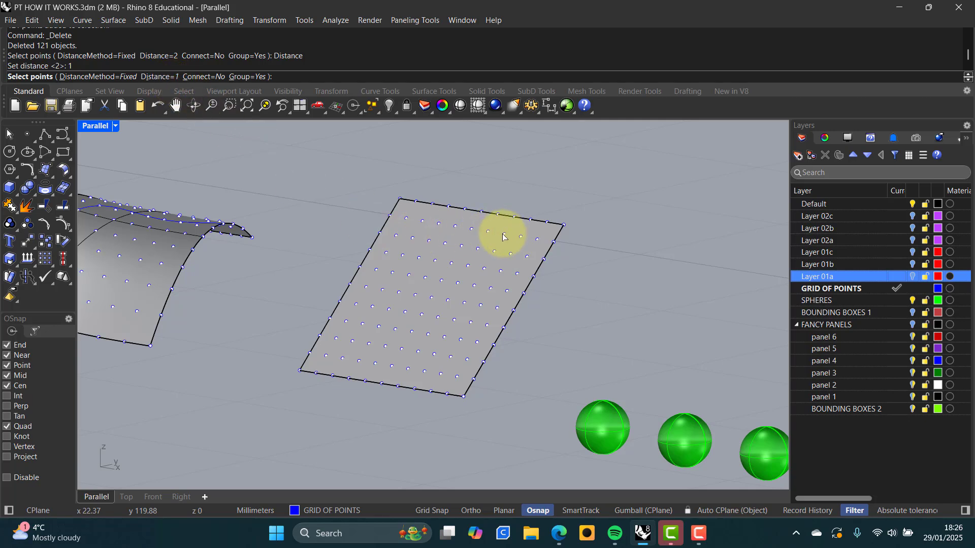
left_click(502, 235)
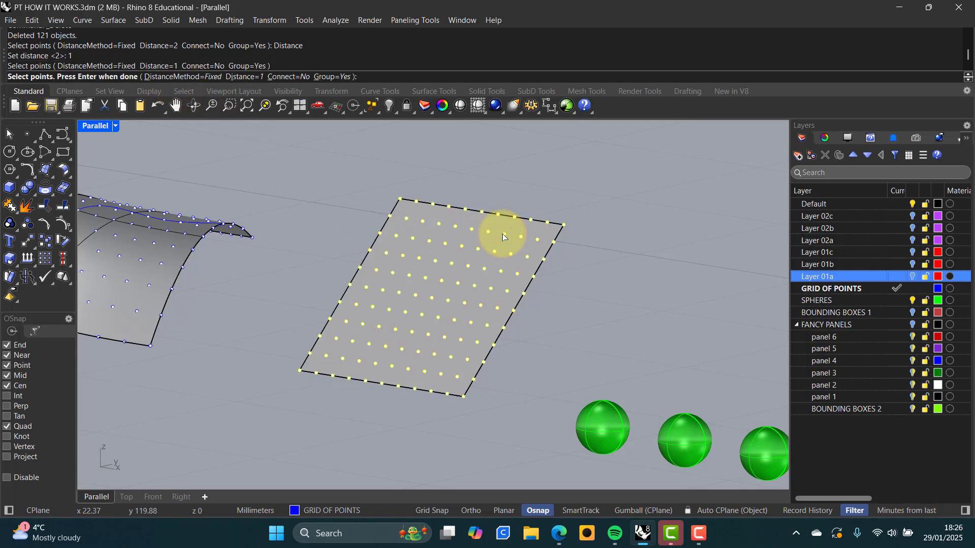
key("Return")
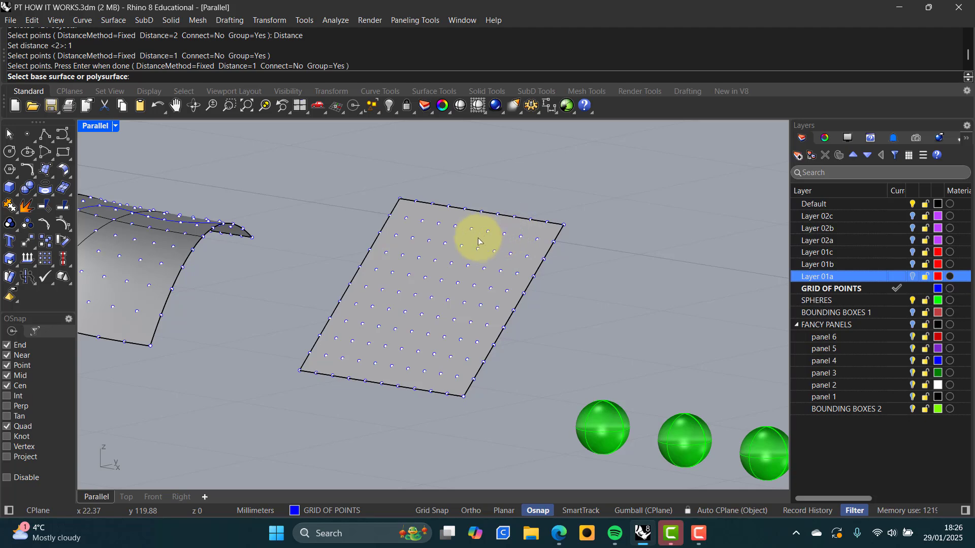
left_click(476, 242)
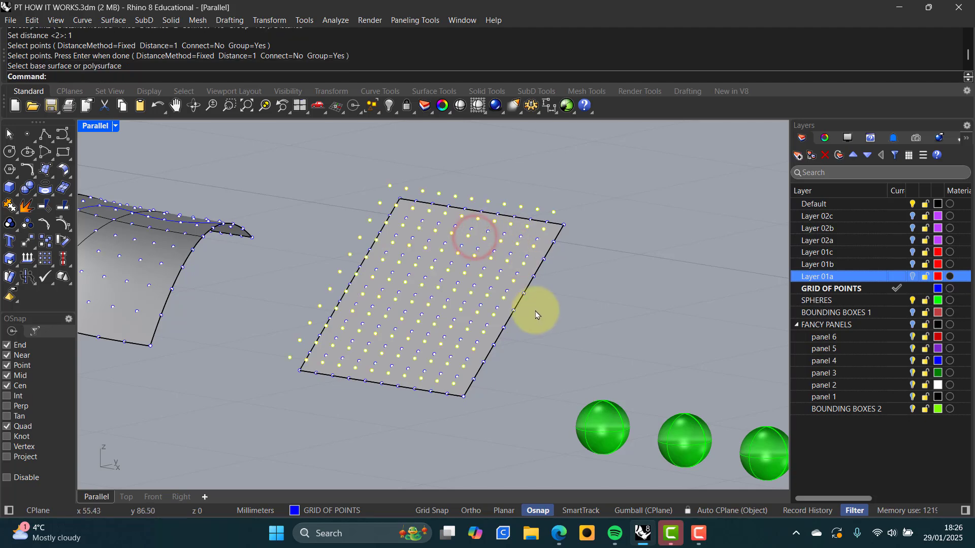
mouse_move(535, 309)
right_mouse_down()
mouse_move(536, 285)
mouse_move(525, 312)
right_mouse_up()
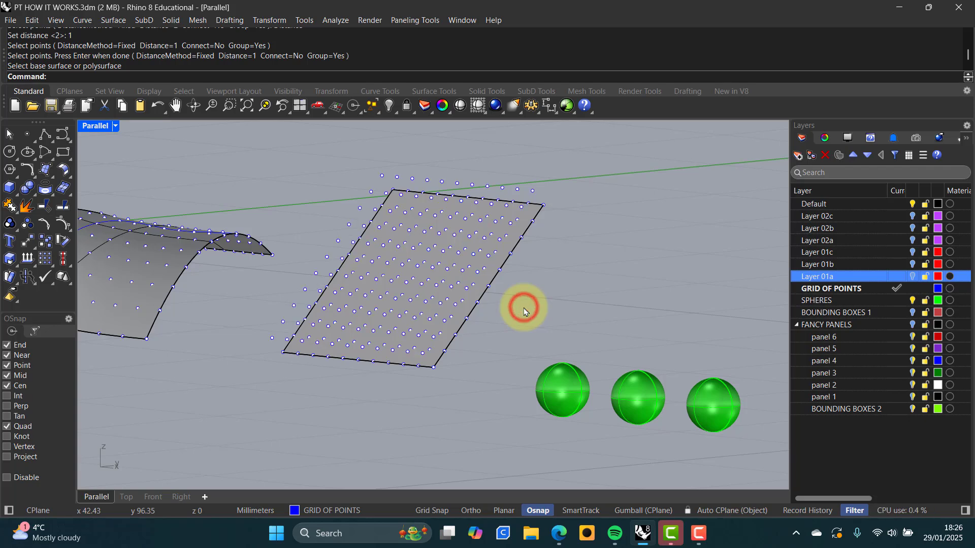
right_click_drag(533, 307, 543, 306)
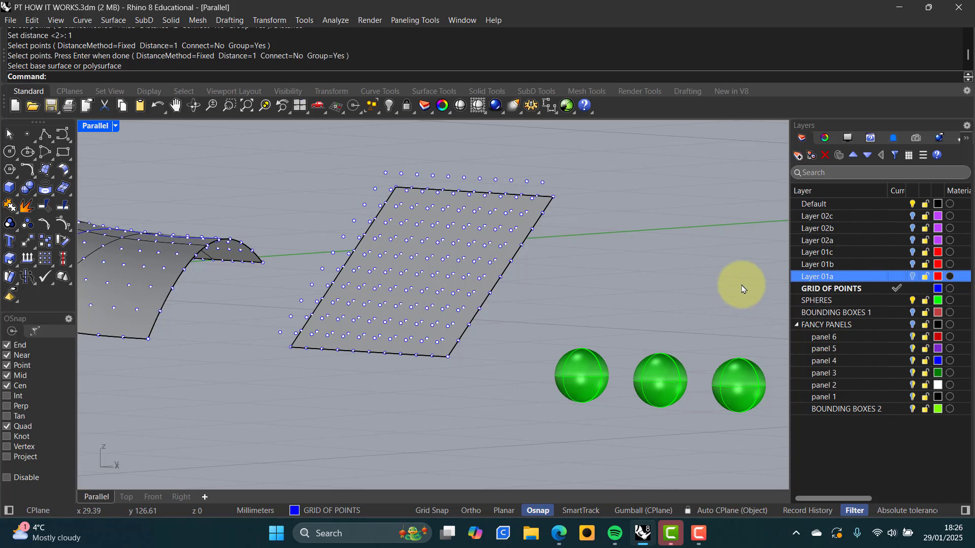
Switch the viewport to Wireframe display and turn on the BOUNDING BOXES 1 layer
middle_click(589, 296)
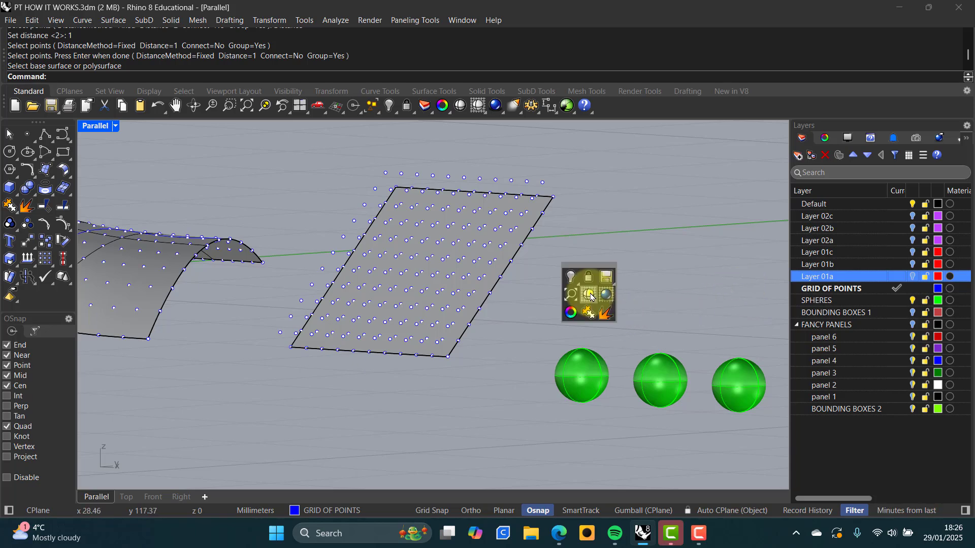
left_click(589, 296)
right_click_drag(589, 292, 604, 325)
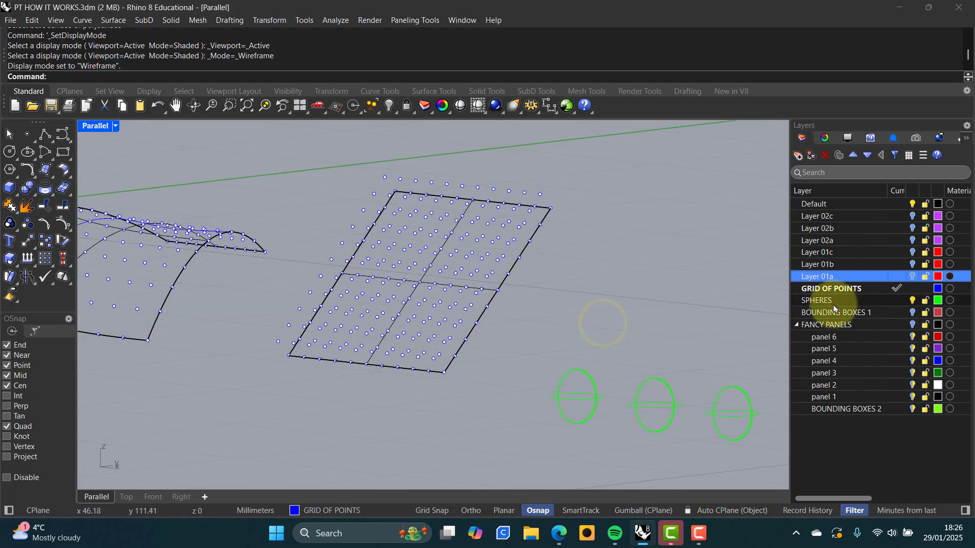
left_click(912, 313)
right_click_drag(714, 318, 574, 259)
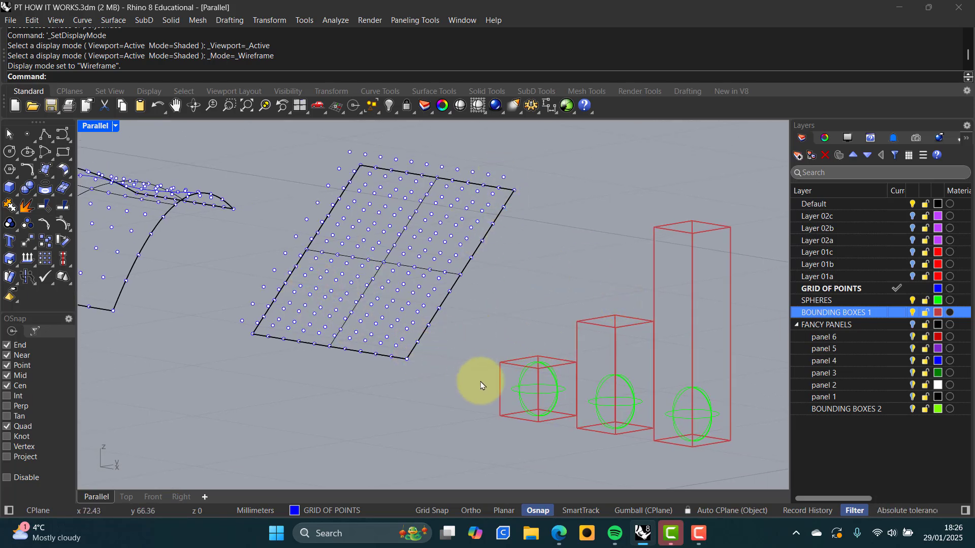
Select and deselect the small, middle and tall red bounding boxes in turn to inspect them
left_click(559, 363)
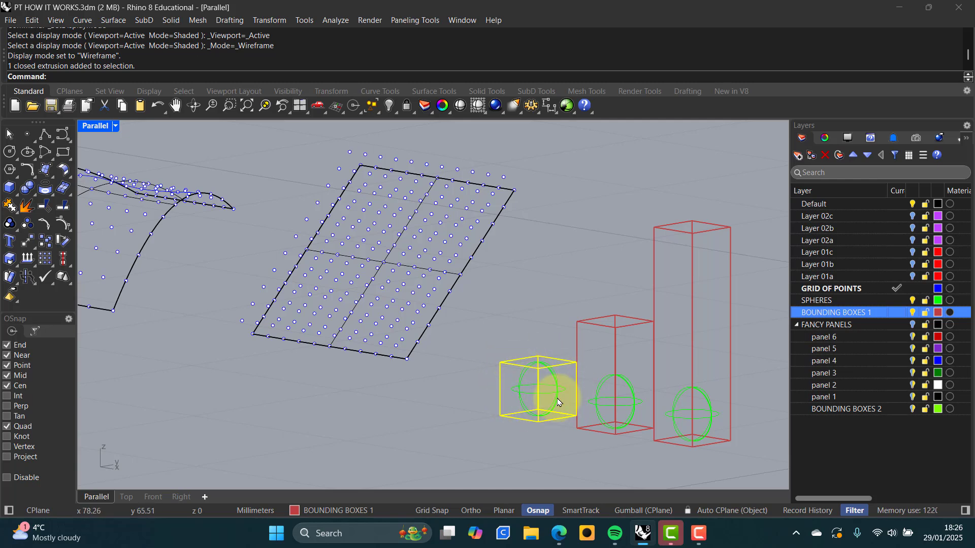
left_click(538, 321)
left_click(610, 327)
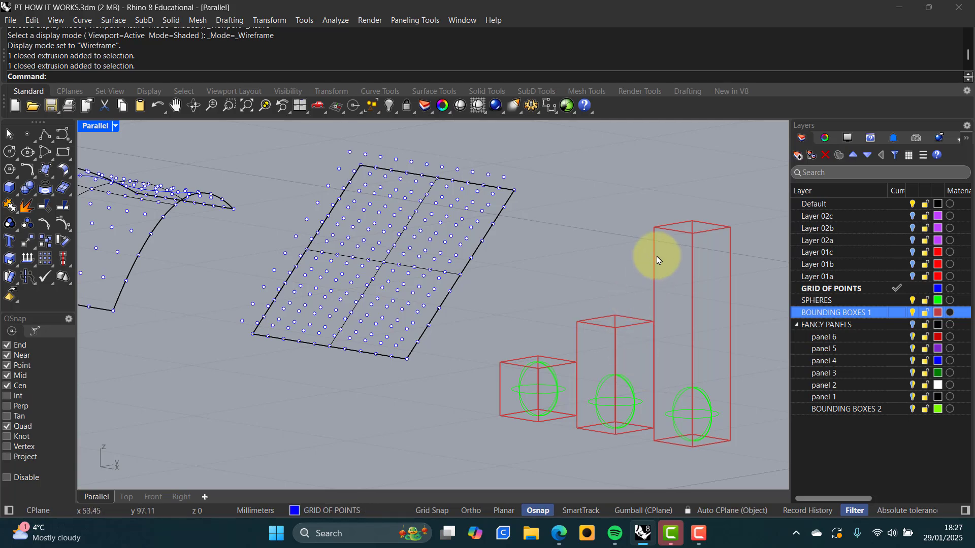
left_click(658, 276)
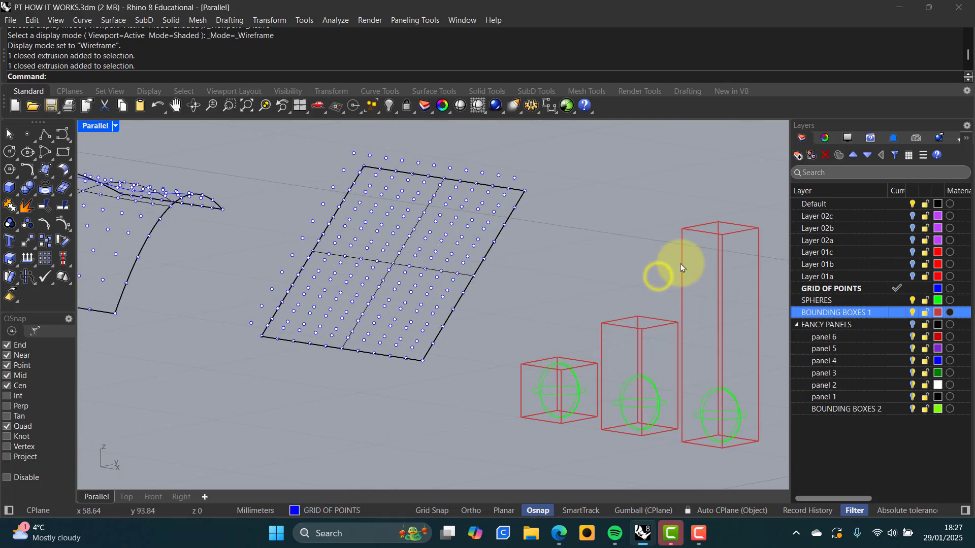
left_click(724, 234)
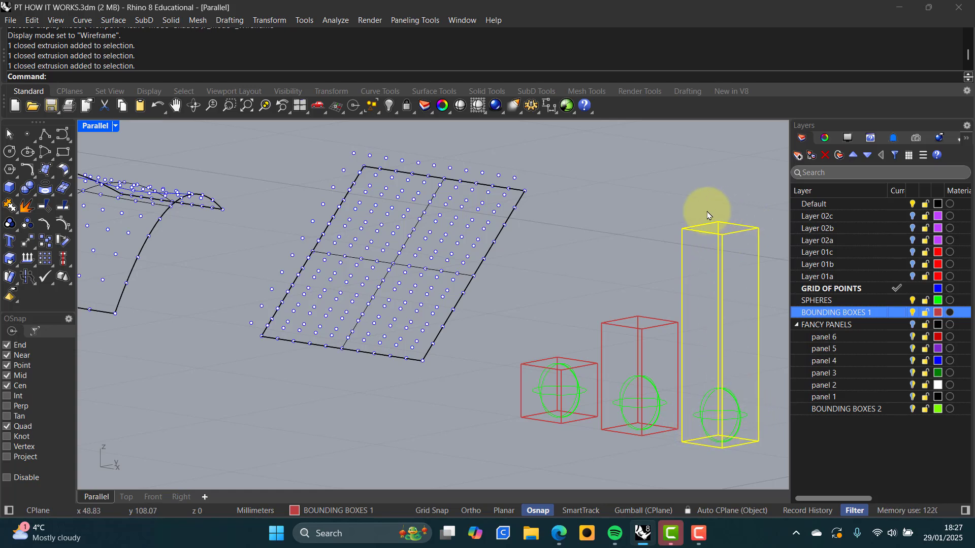
left_click(511, 318)
right_click_drag(499, 311, 498, 311)
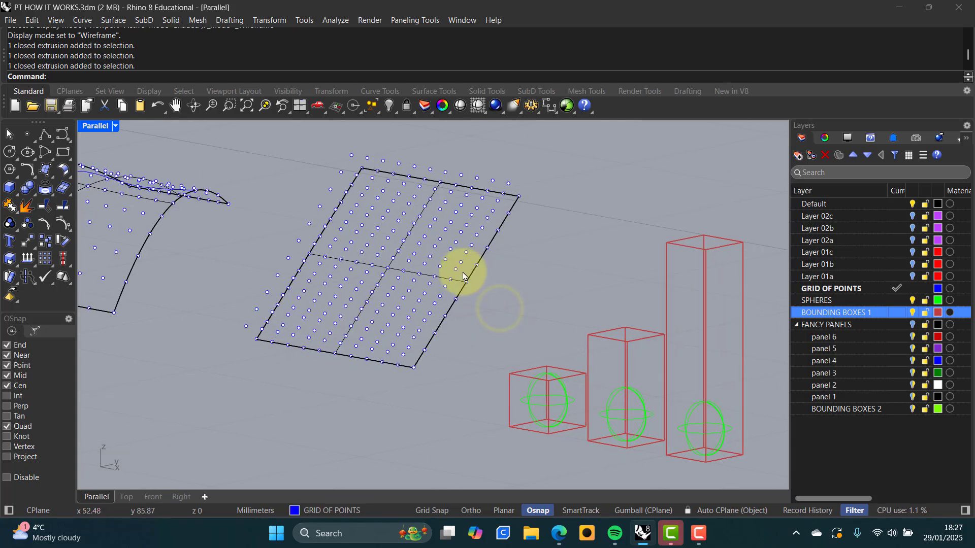
Start variable custom 3D paneling using the plate's grid and the offset grid as bounding grids
left_click(405, 21)
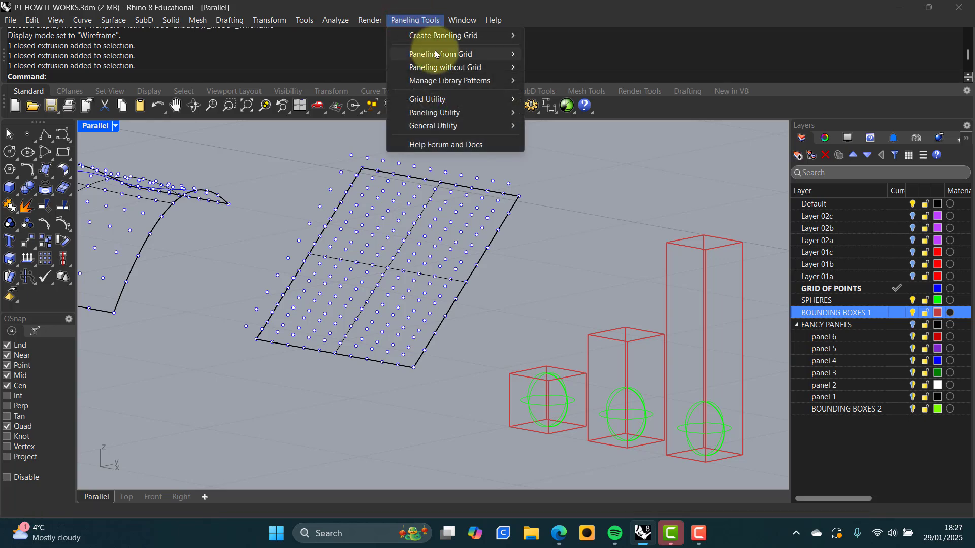
mouse_move(435, 54)
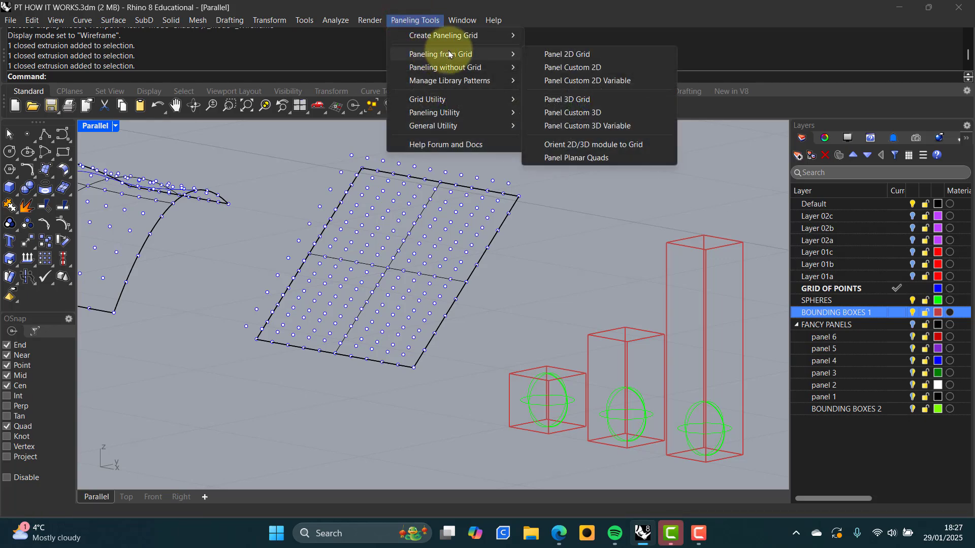
left_click(581, 128)
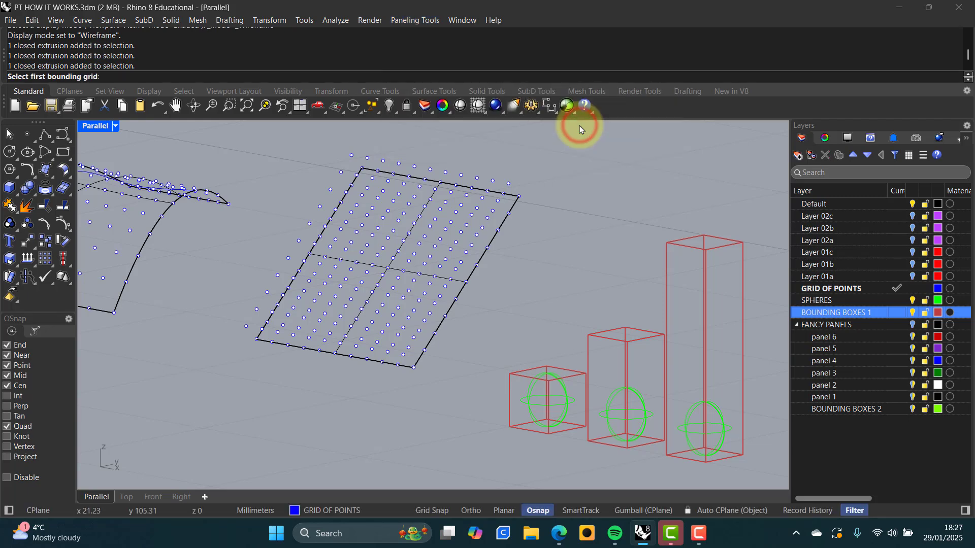
left_click(257, 342)
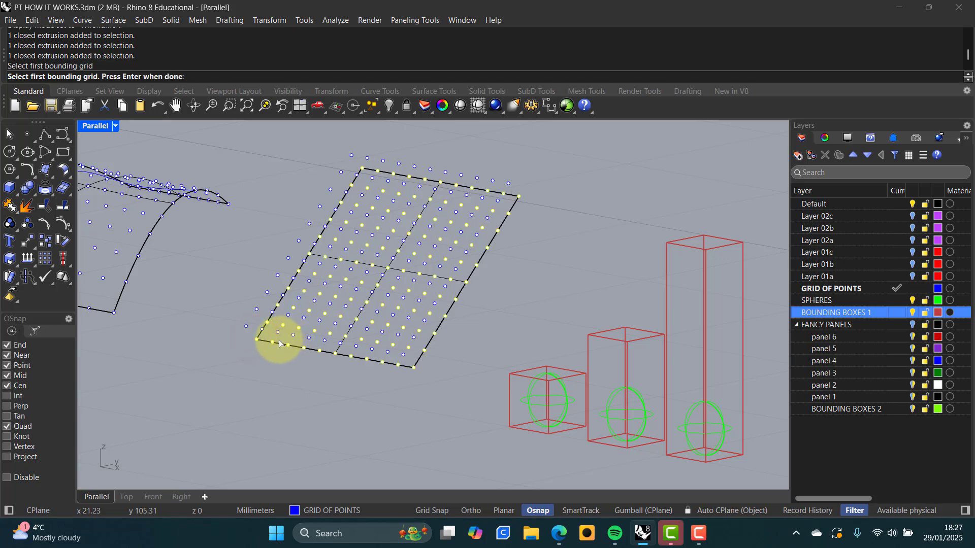
key("Return")
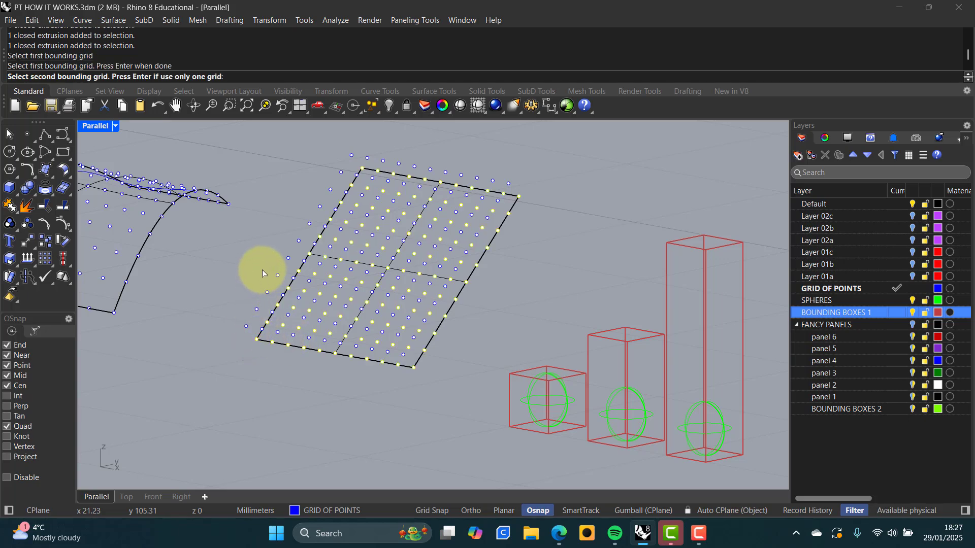
left_click(247, 327)
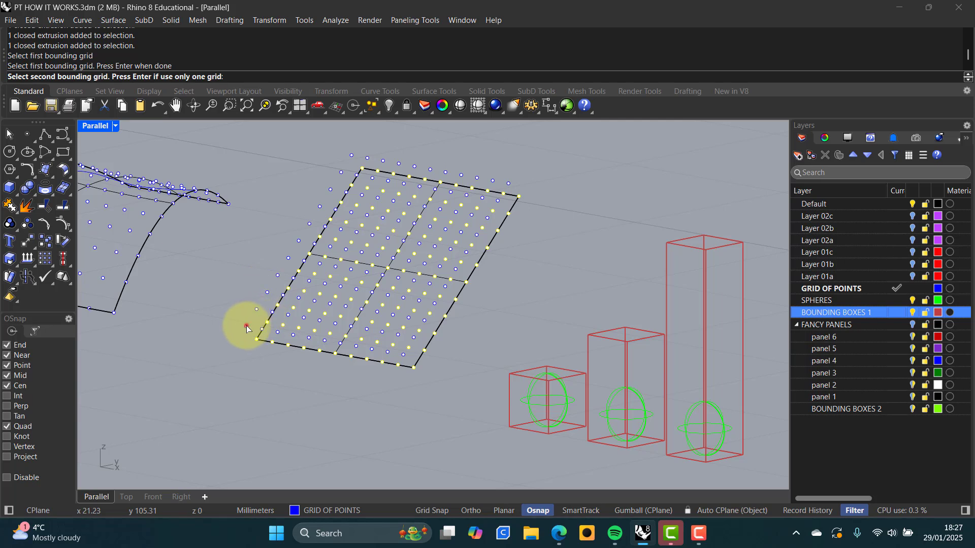
key("Return")
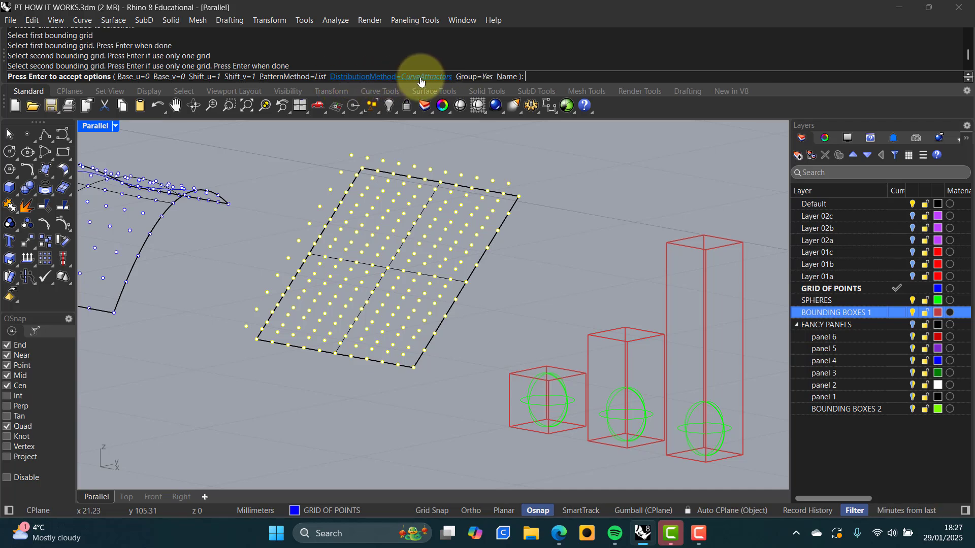
Set the distribution method to PointAttractors and accept the paneling options
left_click(385, 77)
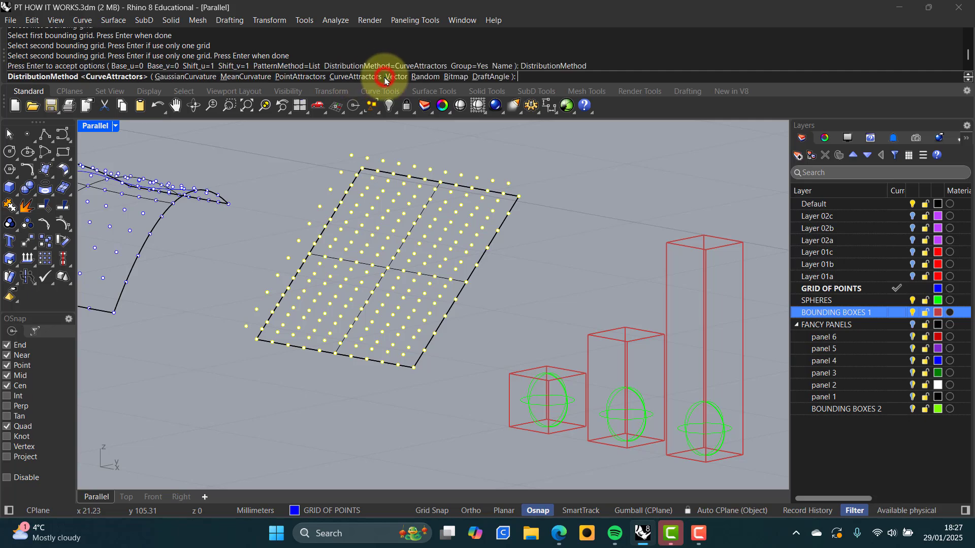
left_click(295, 78)
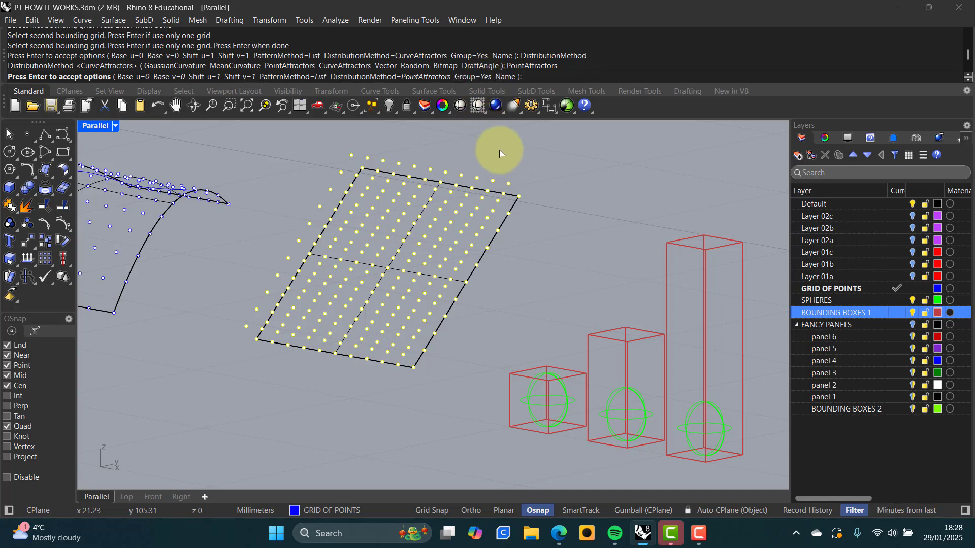
key("Return")
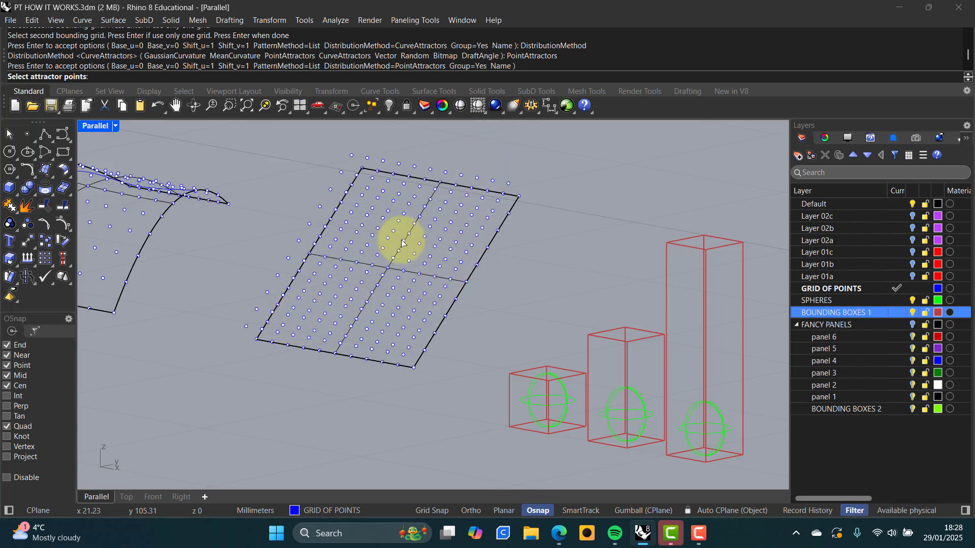
Pick three grid points, at the top, left and lower-right, as attractor points
left_click(383, 192)
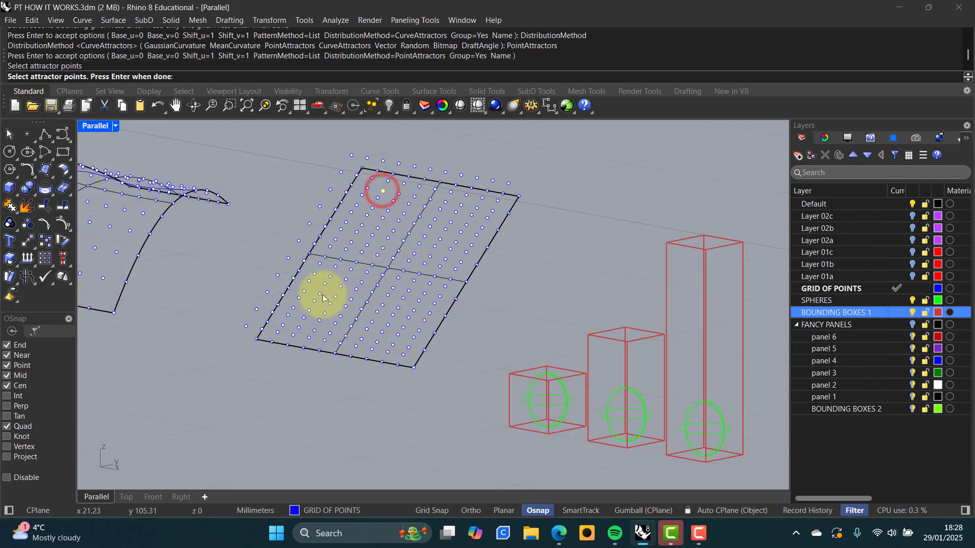
left_click(319, 264)
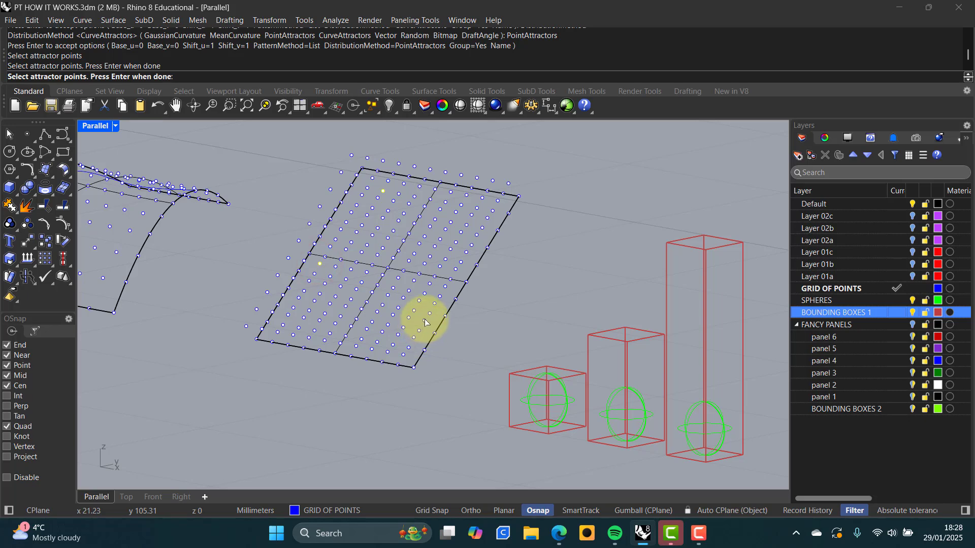
left_click(435, 334)
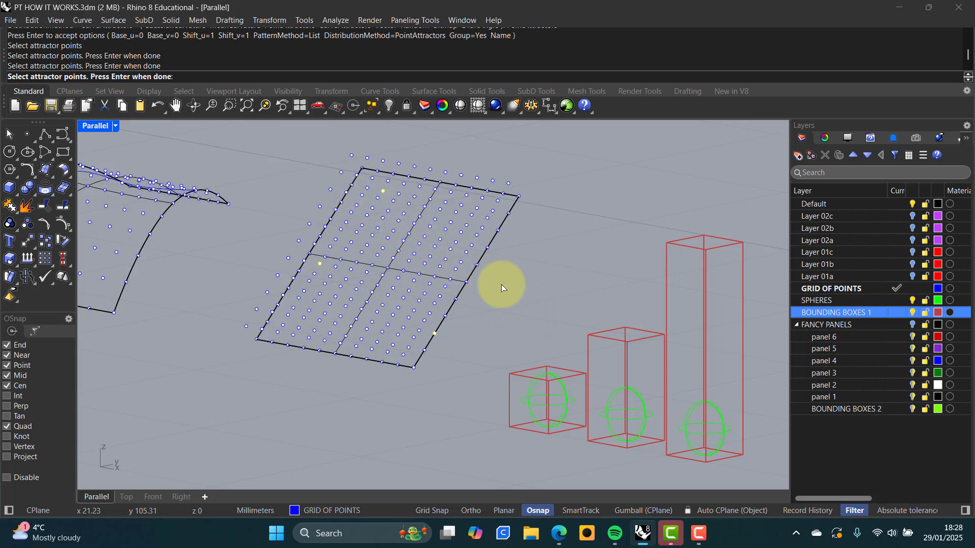
key("Return")
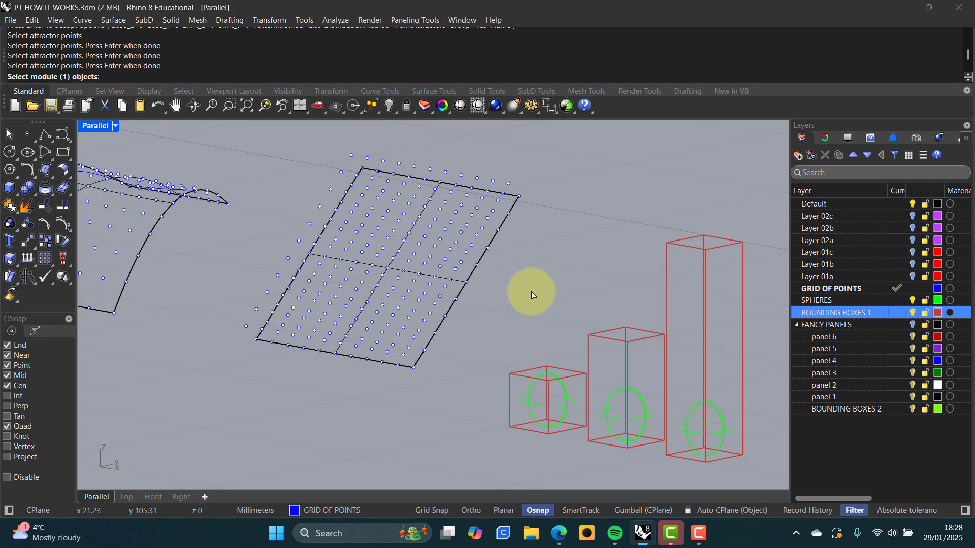
Assign the small, middle and tall spheres as modules, each with its red box as bounding space
left_click(567, 399)
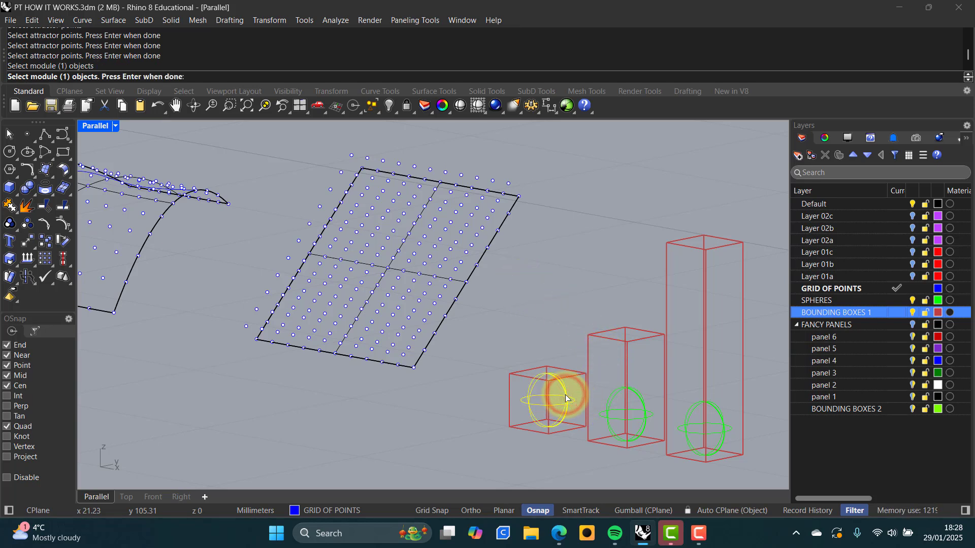
key("Return")
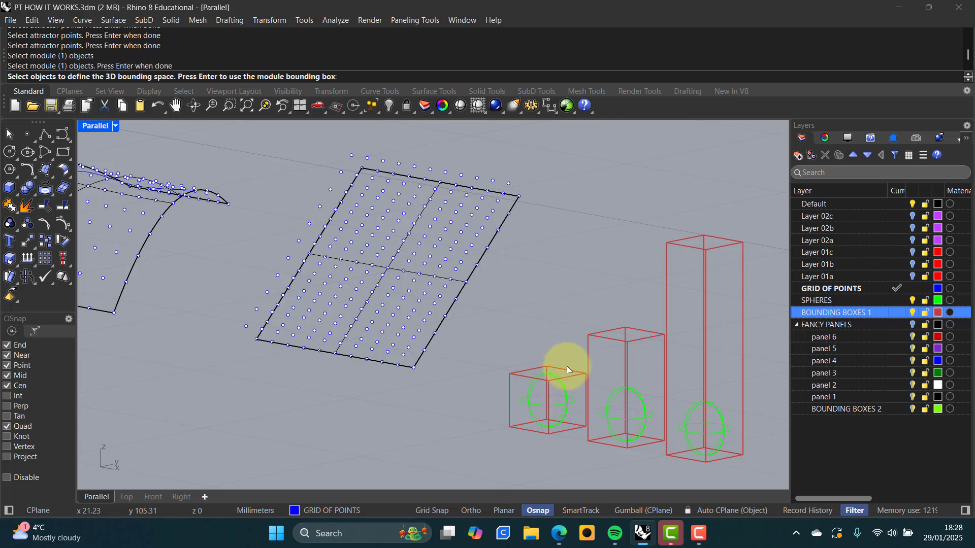
left_click(567, 368)
key("Return")
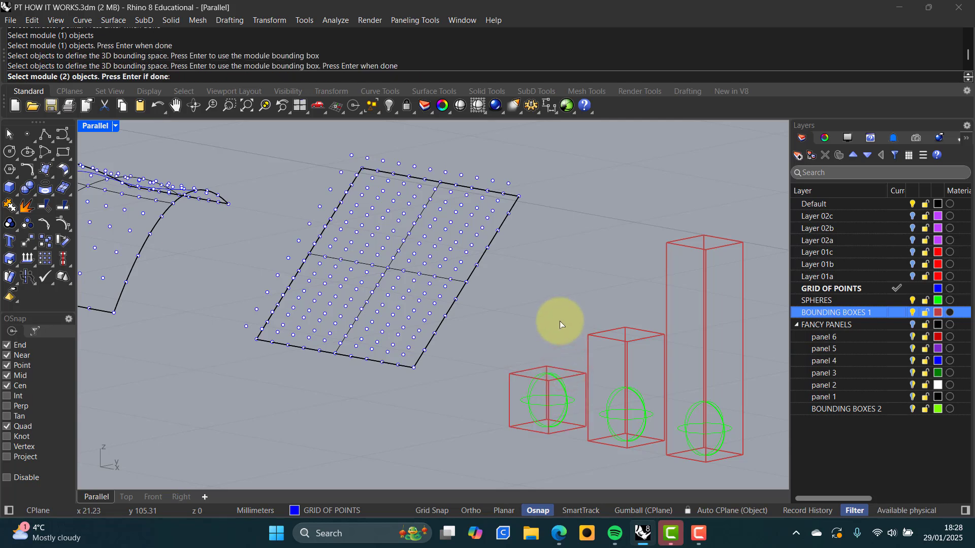
left_click(642, 401)
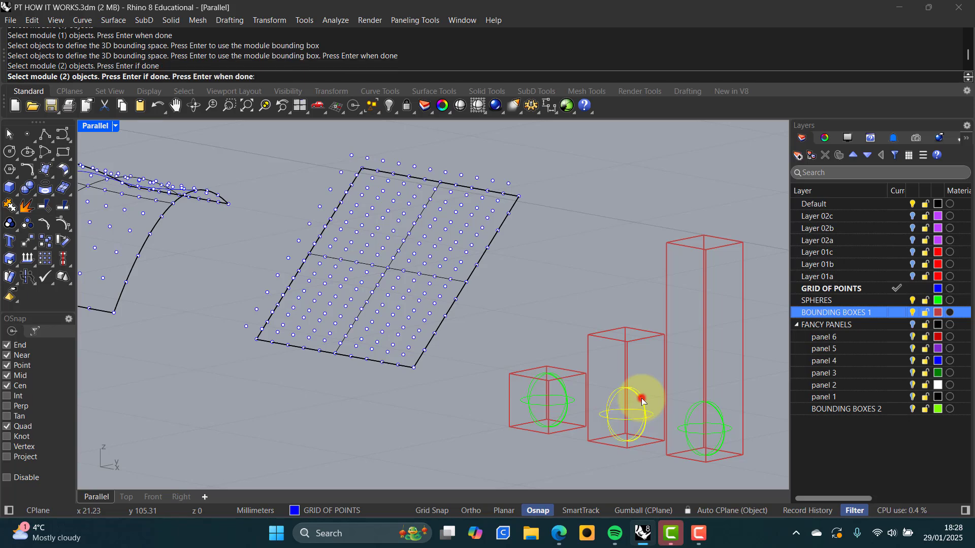
key("Return")
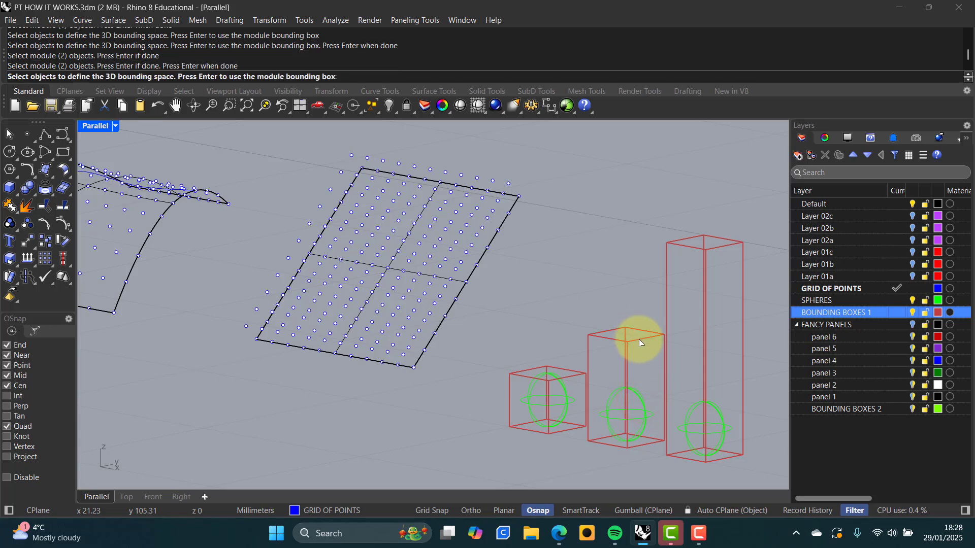
left_click(639, 339)
key("Return")
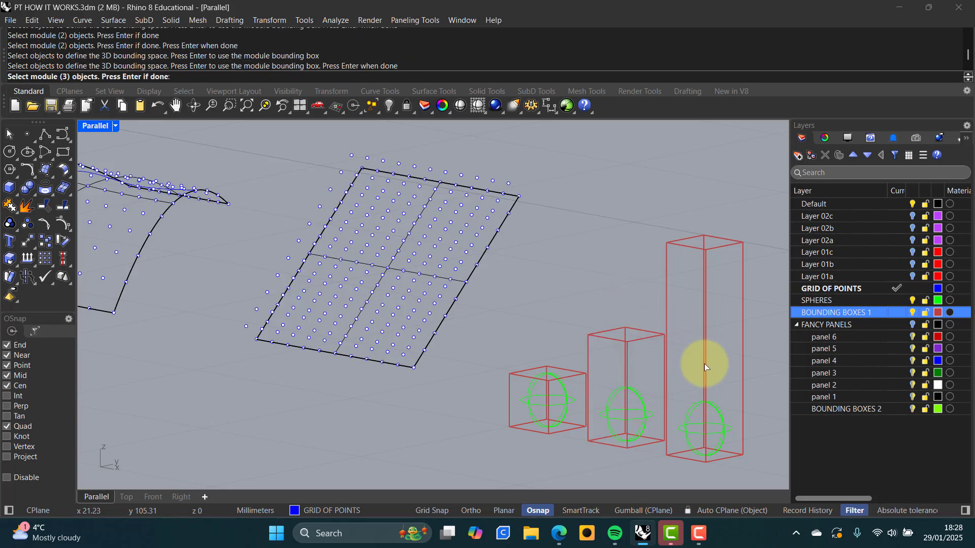
left_click(721, 416)
key("Return")
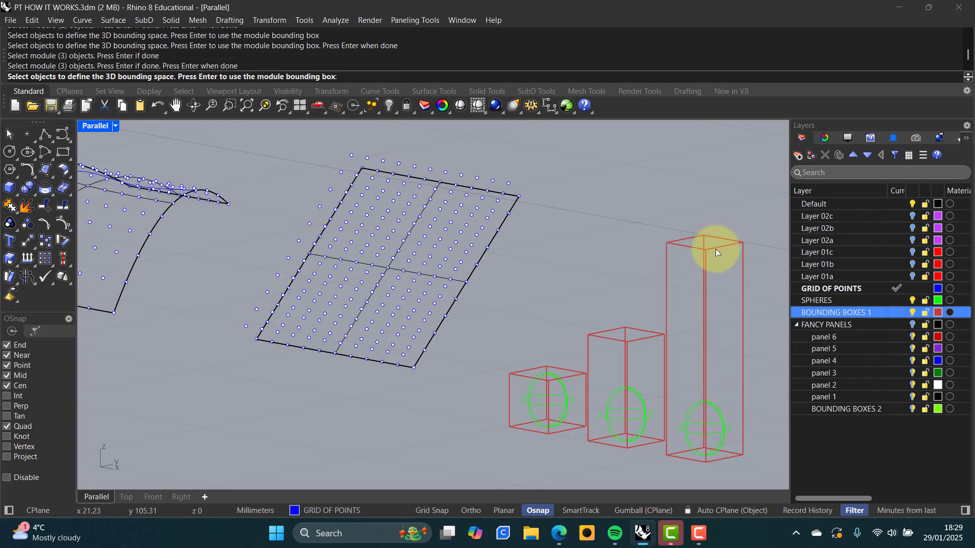
left_click(715, 249)
key("Return")
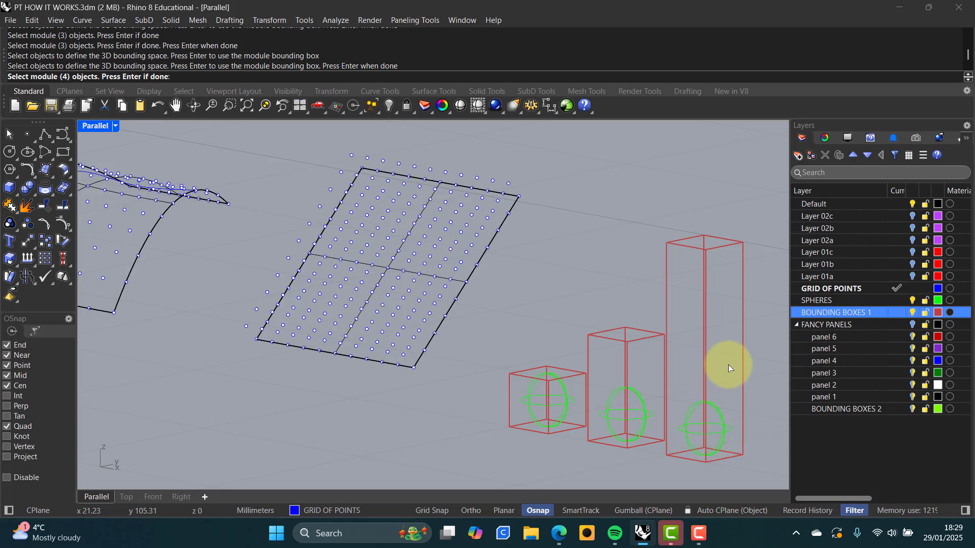
Add the tall box's sphere twice more as fourth and fifth modules, then generate the panels
left_click(718, 412)
key("Return")
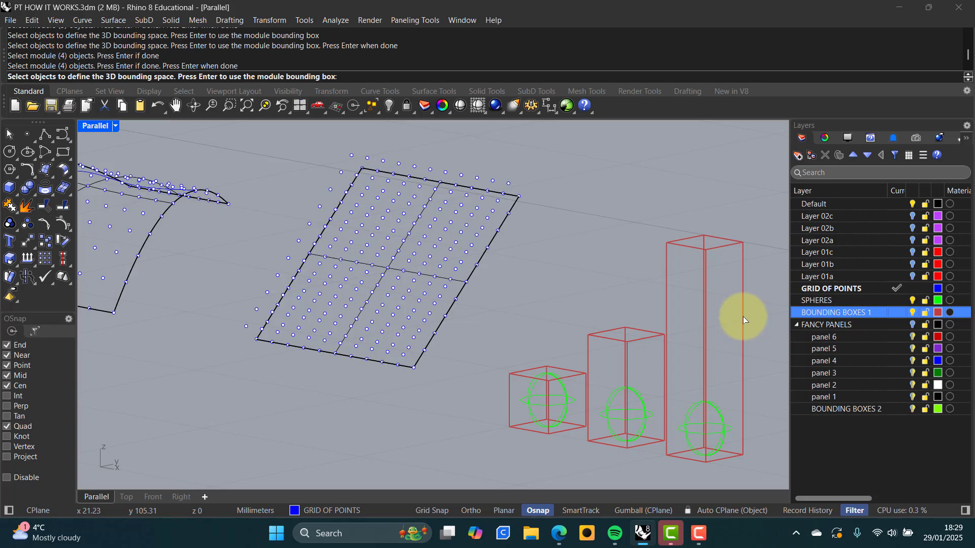
left_click(742, 318)
key("Return")
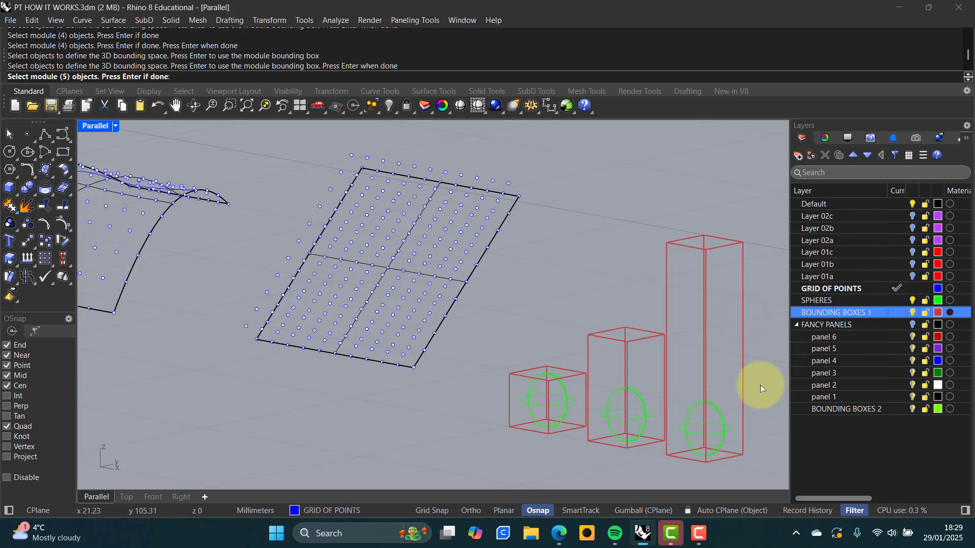
left_click(719, 415)
key("Return")
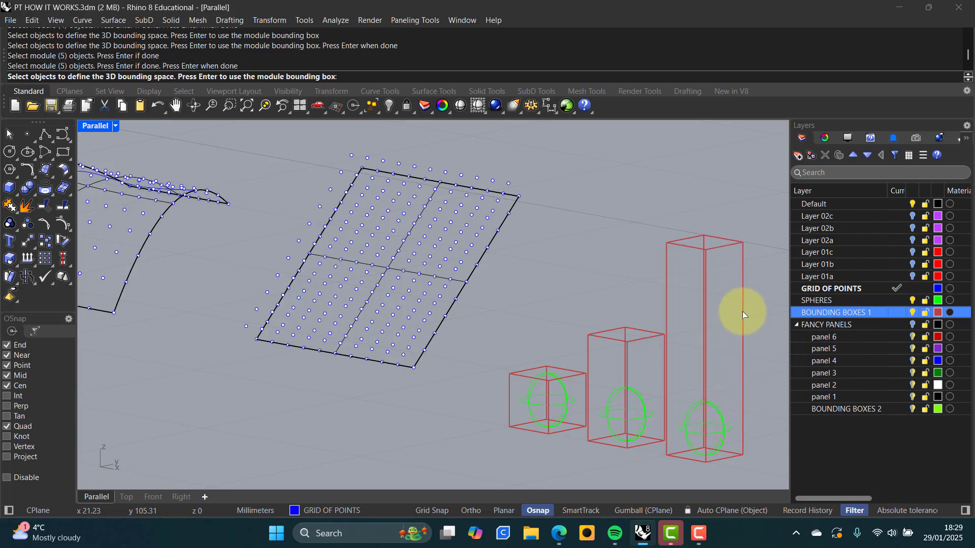
left_click(742, 314)
key("Return")
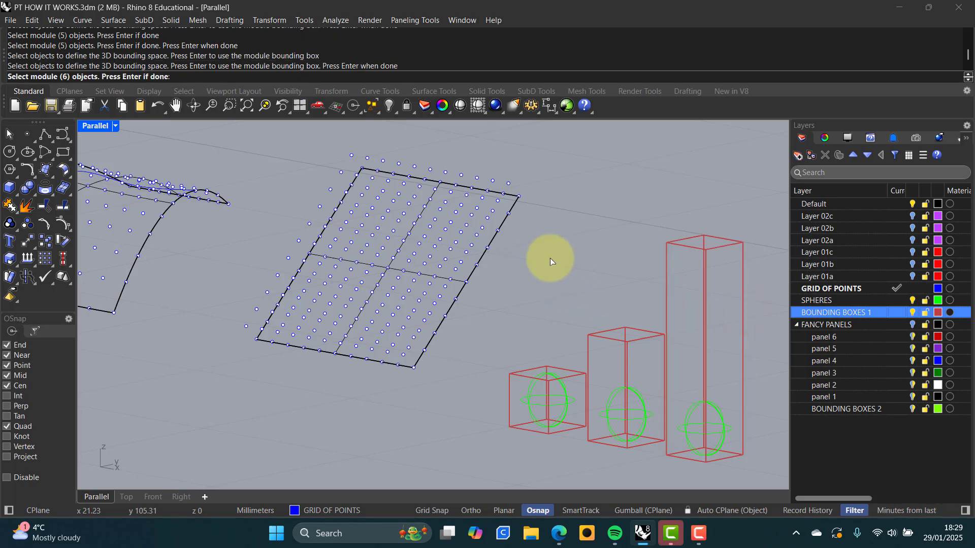
key("Return")
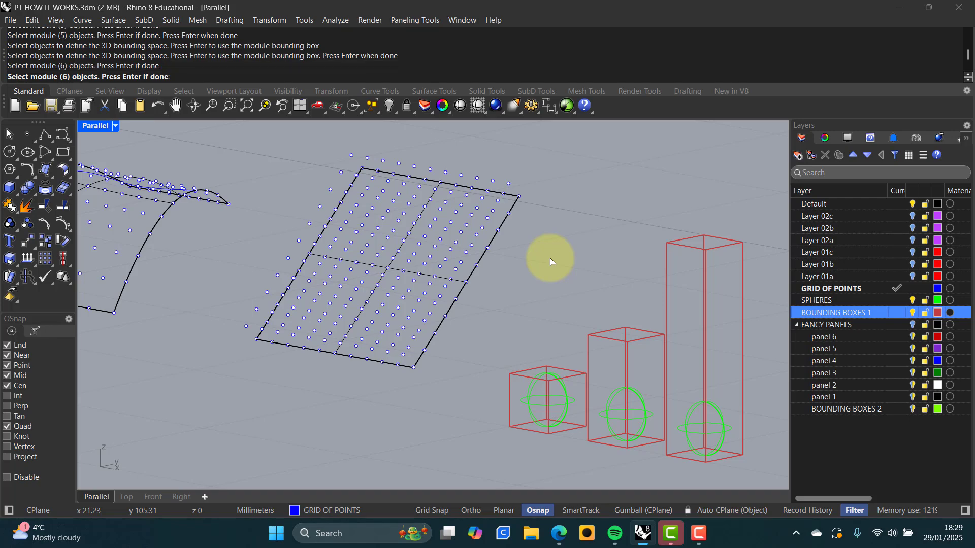
key("Return")
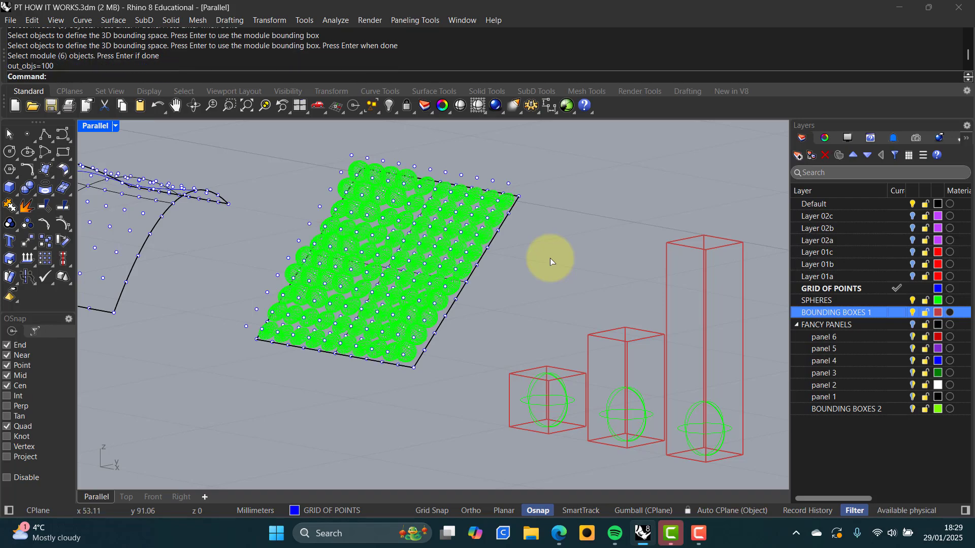
right_click_drag(550, 258, 422, 271)
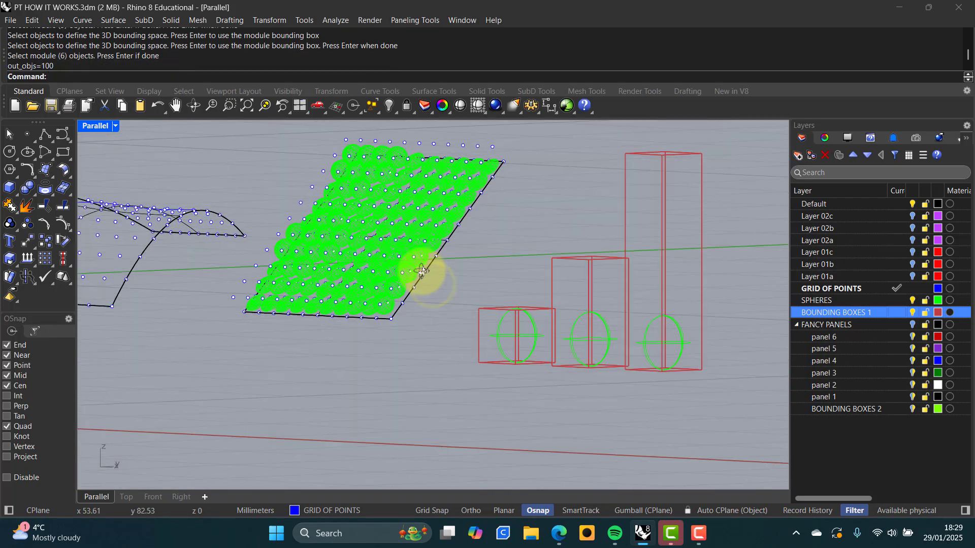
scroll(427, 277, "up", 5)
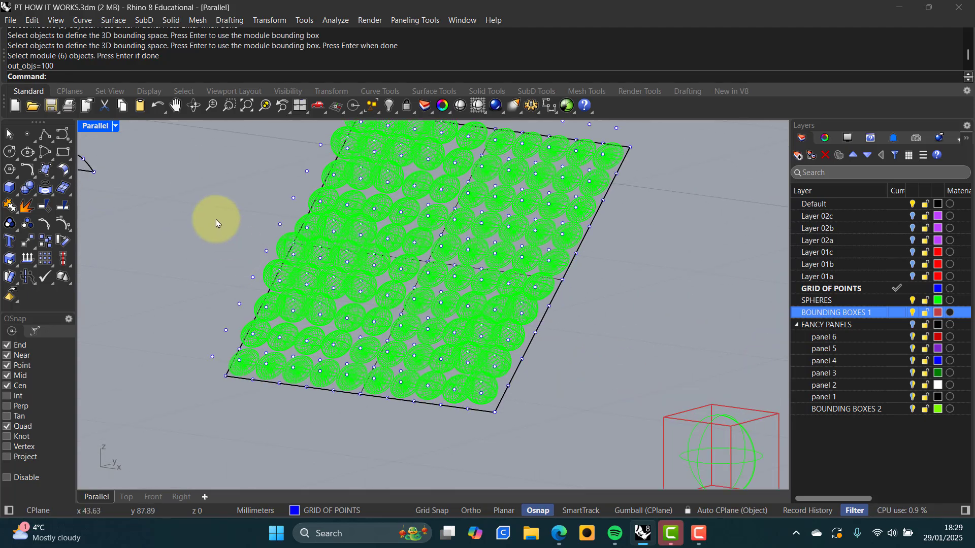
middle_click(218, 232)
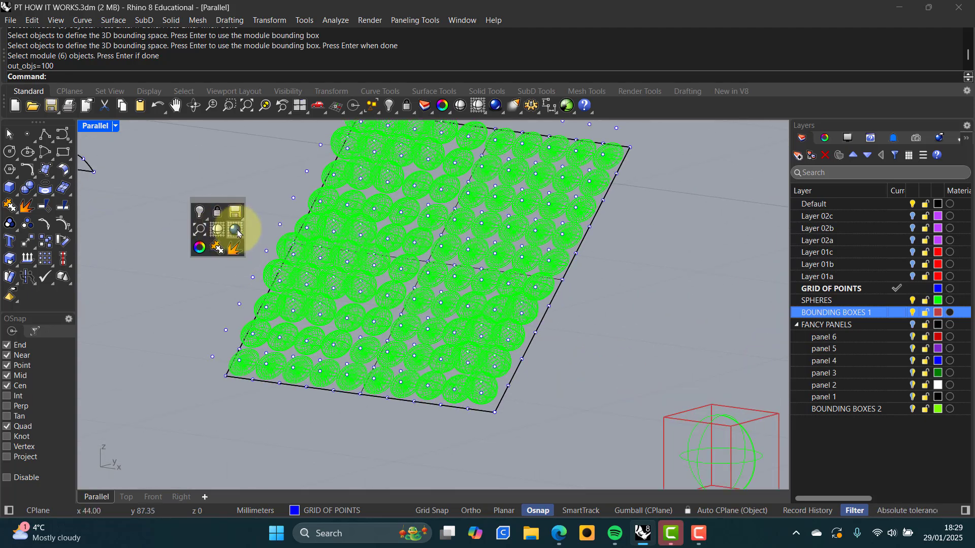
left_click(237, 232)
right_click_drag(295, 272, 305, 264)
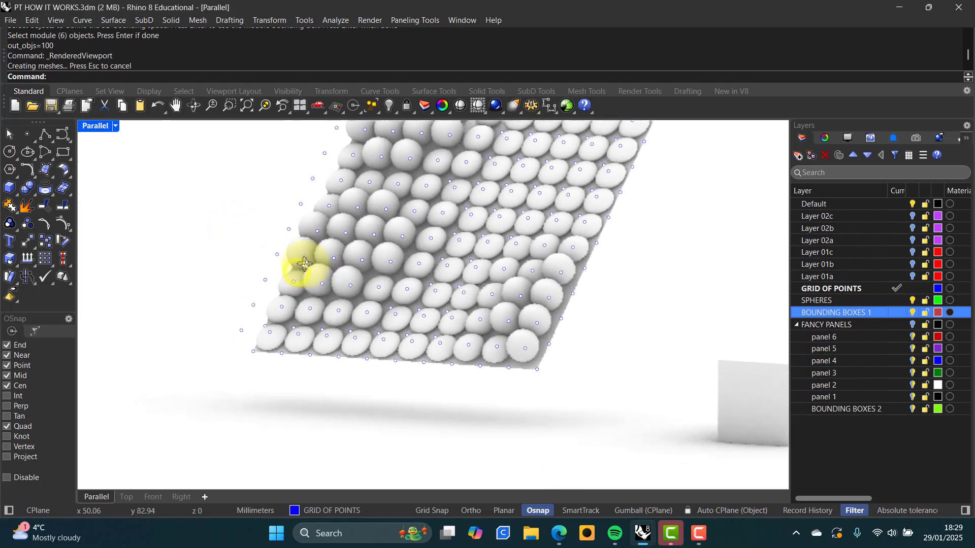
right_click_drag(367, 266, 358, 346)
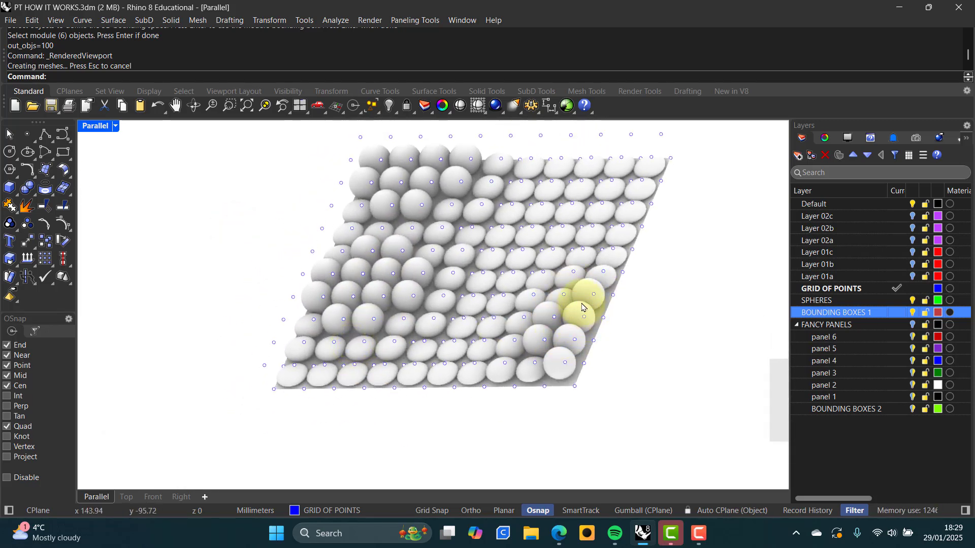
mouse_move(574, 332)
right_mouse_down()
mouse_move(550, 322)
mouse_move(559, 327)
right_mouse_up()
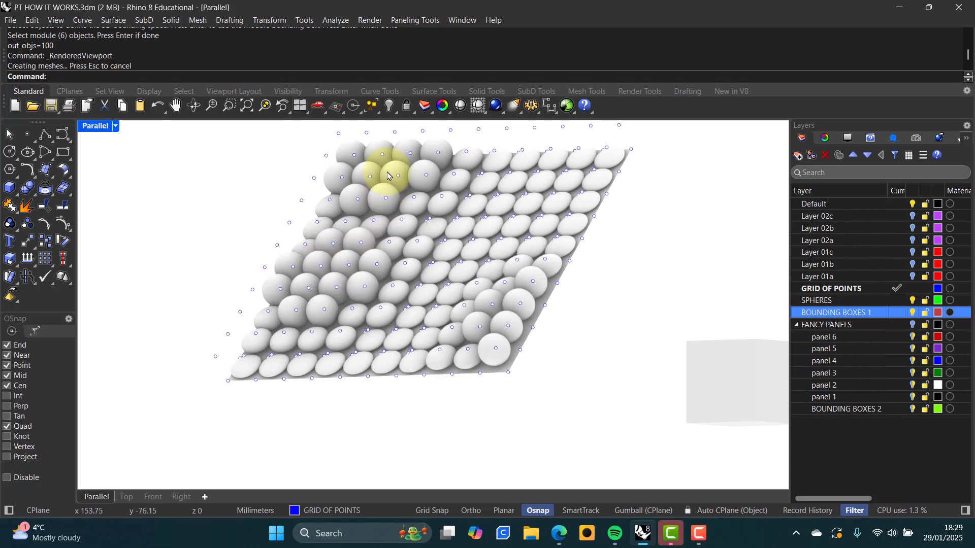
right_click_drag(388, 174, 450, 304)
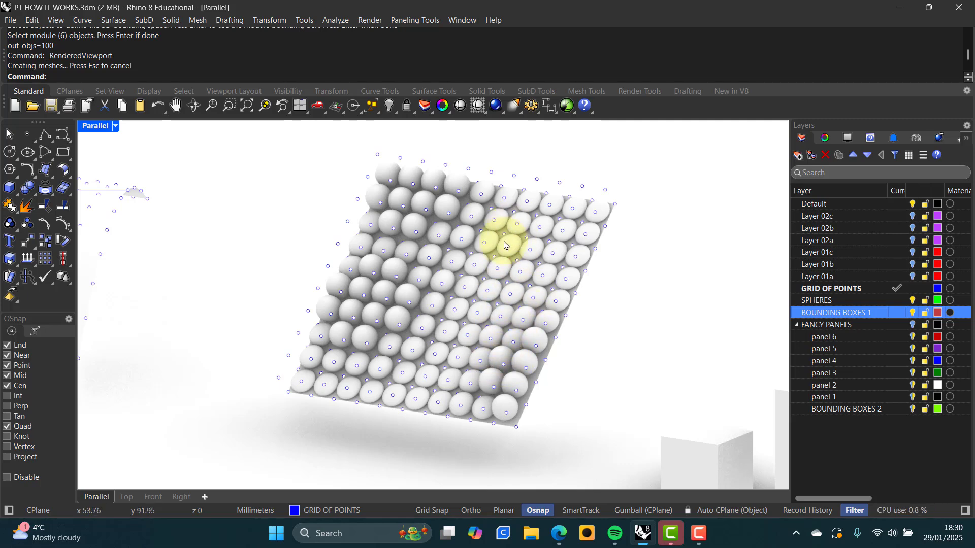
mouse_move(446, 308)
right_mouse_down()
mouse_move(478, 289)
mouse_move(450, 294)
mouse_move(432, 322)
right_mouse_up()
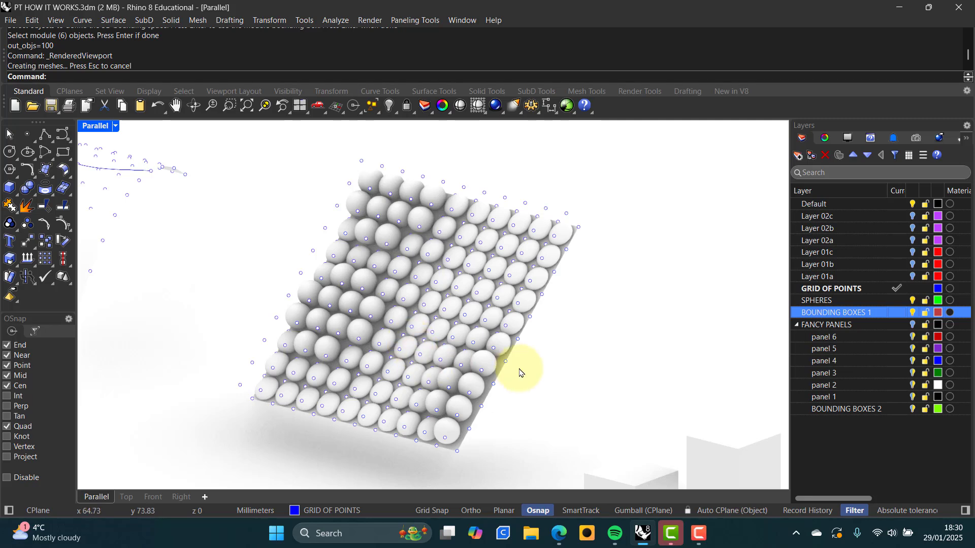
right_click_drag(519, 371, 484, 328)
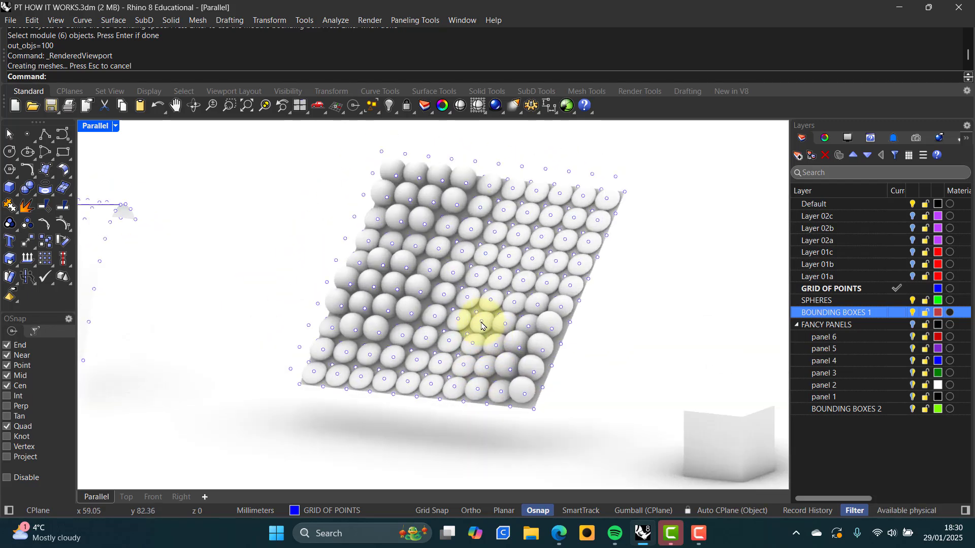
scroll(480, 321, "down", 2)
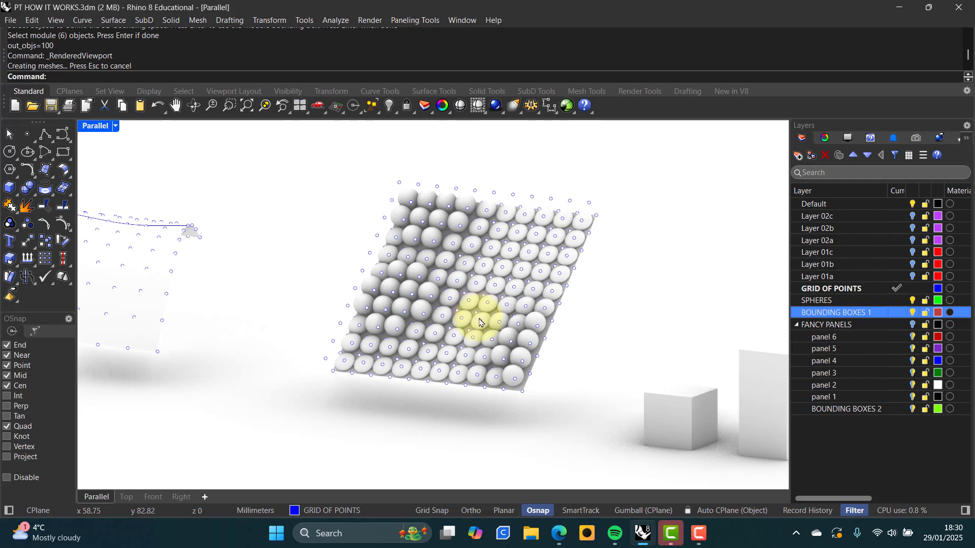
right_click_drag(479, 320, 375, 310)
scroll(471, 326, "down", 2)
scroll(470, 326, "down", 3)
scroll(505, 311, "down", 1)
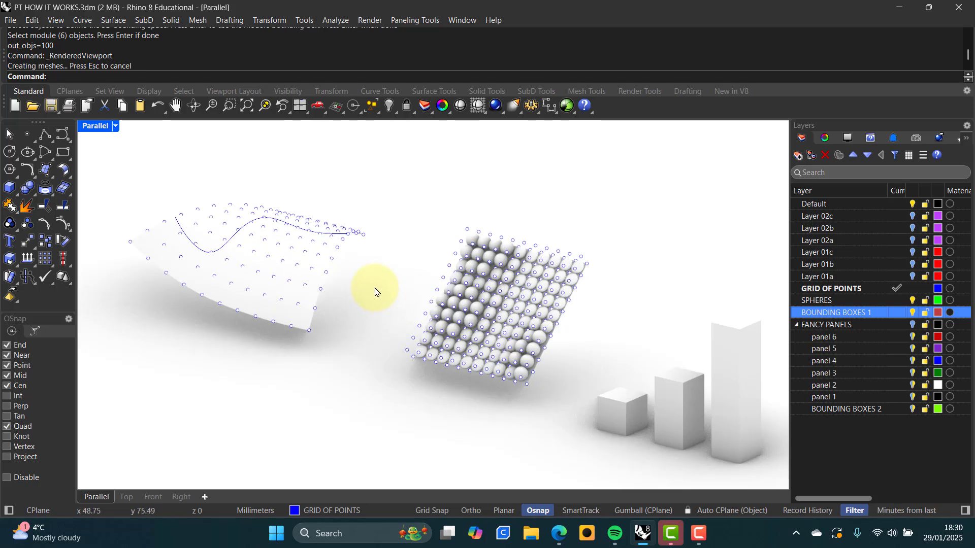
Switch to Shaded then back to Wireframe display, and turn on the FANCY PANELS layer
middle_click(376, 292)
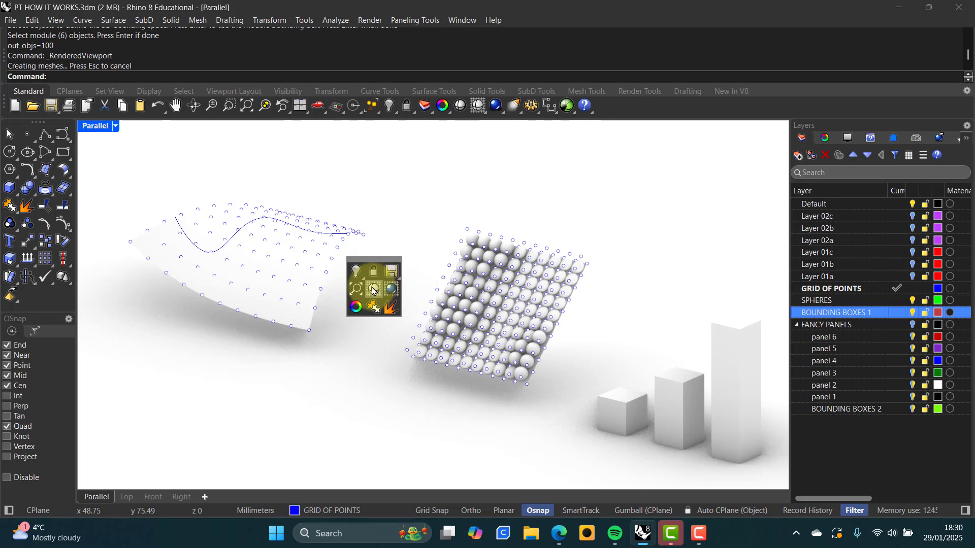
left_click(374, 289)
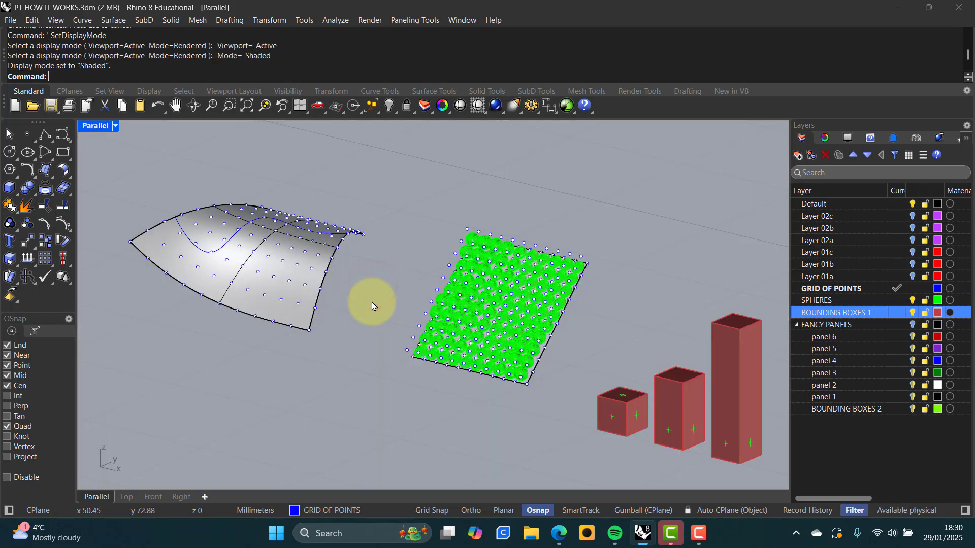
middle_click(372, 307)
left_click(374, 305)
right_click_drag(358, 310, 403, 306)
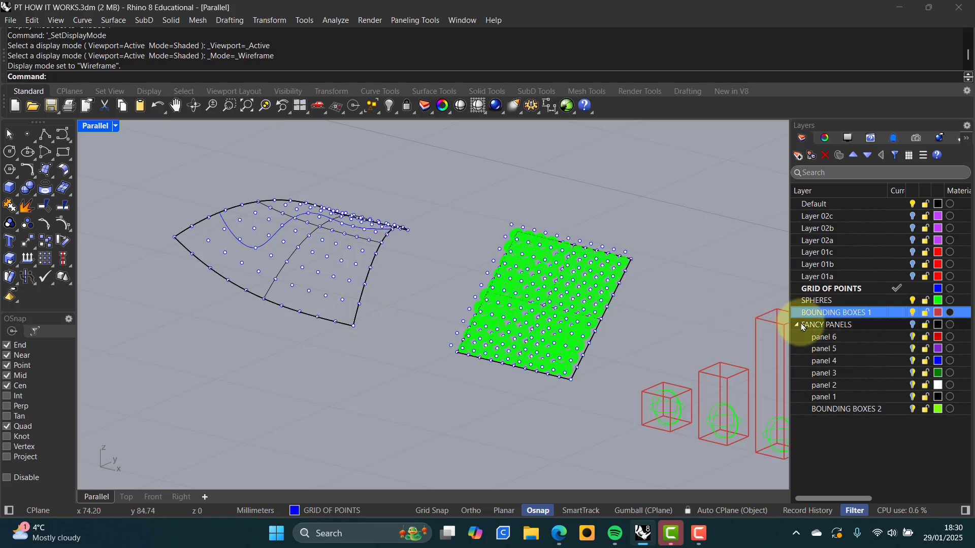
left_click(913, 325)
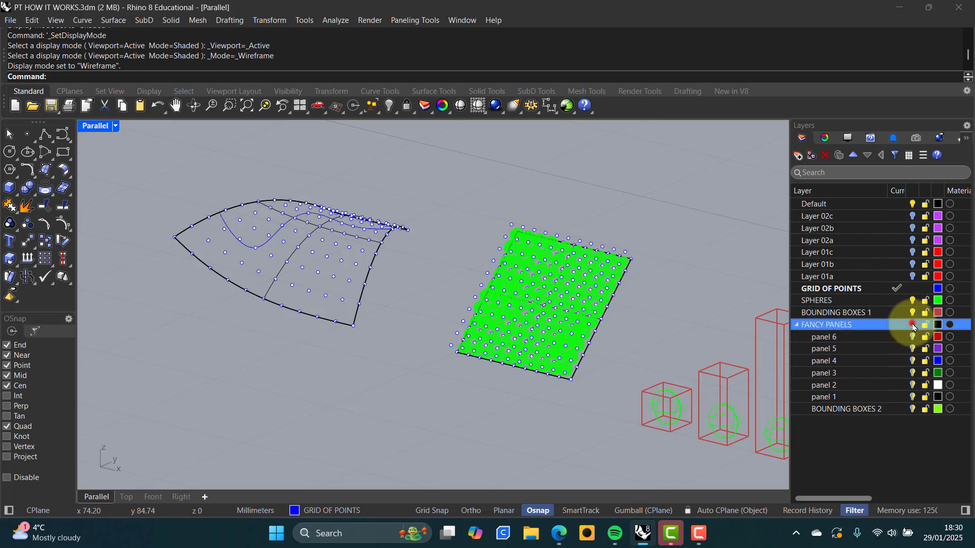
left_click(239, 376)
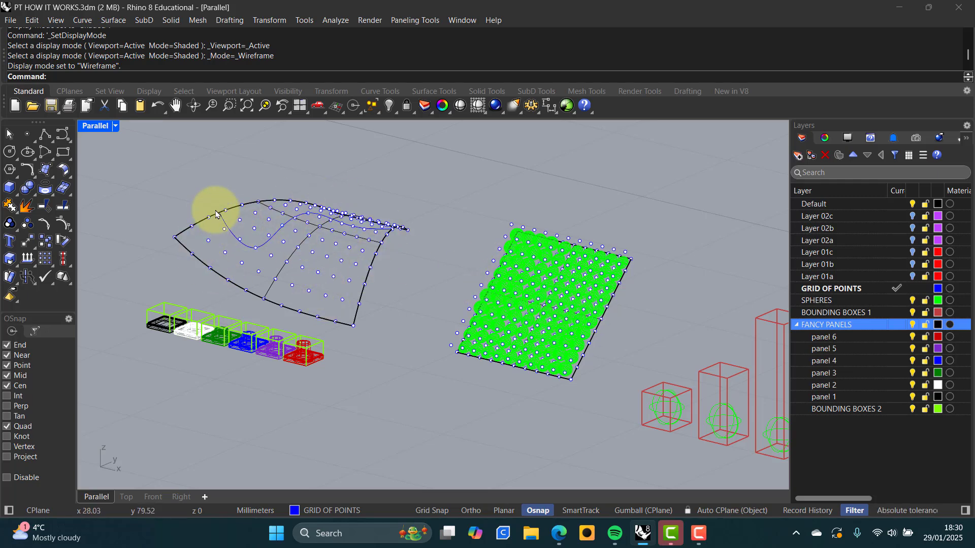
Select and deselect the wavy attractor curve, then pan and zoom in on the panel modules
right_click_drag(331, 244, 329, 257)
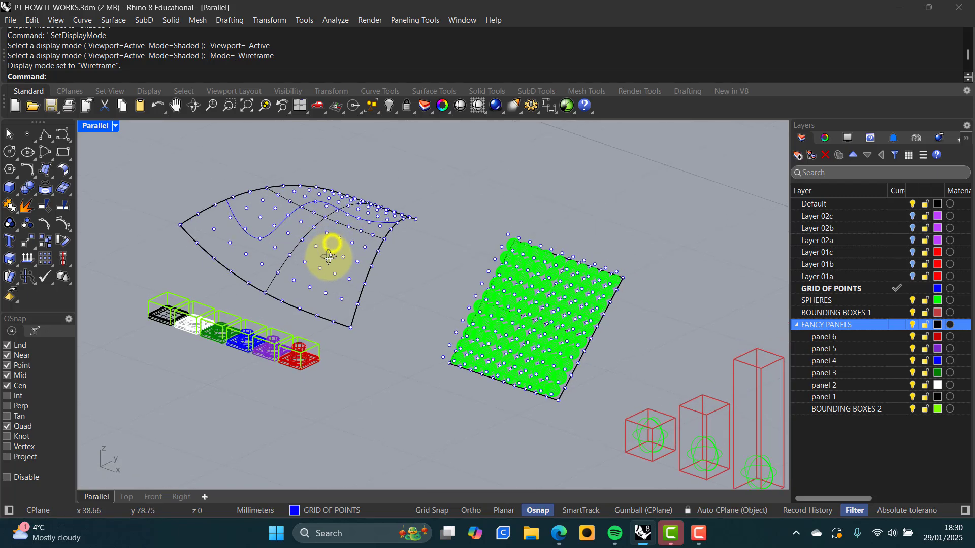
scroll(276, 218, "up", 6)
left_click(282, 223)
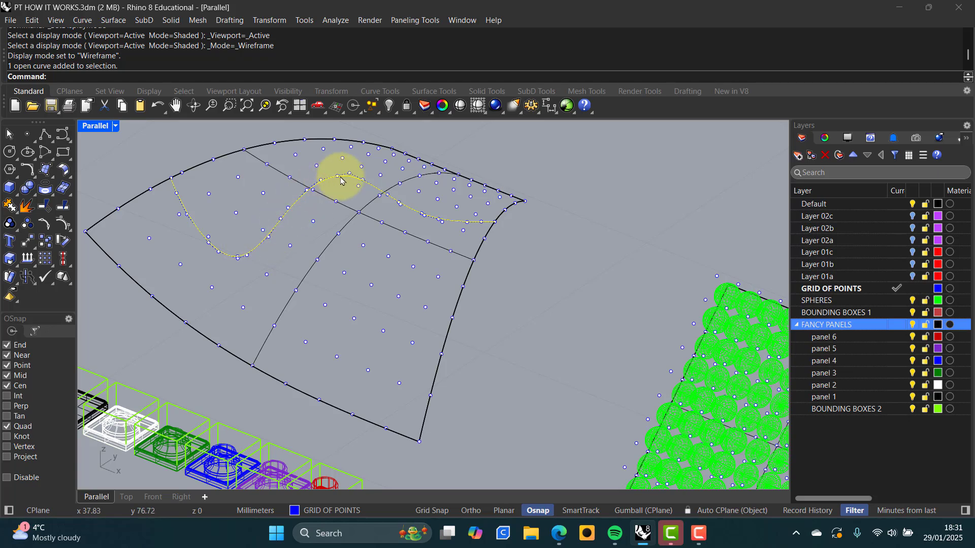
left_click(127, 152)
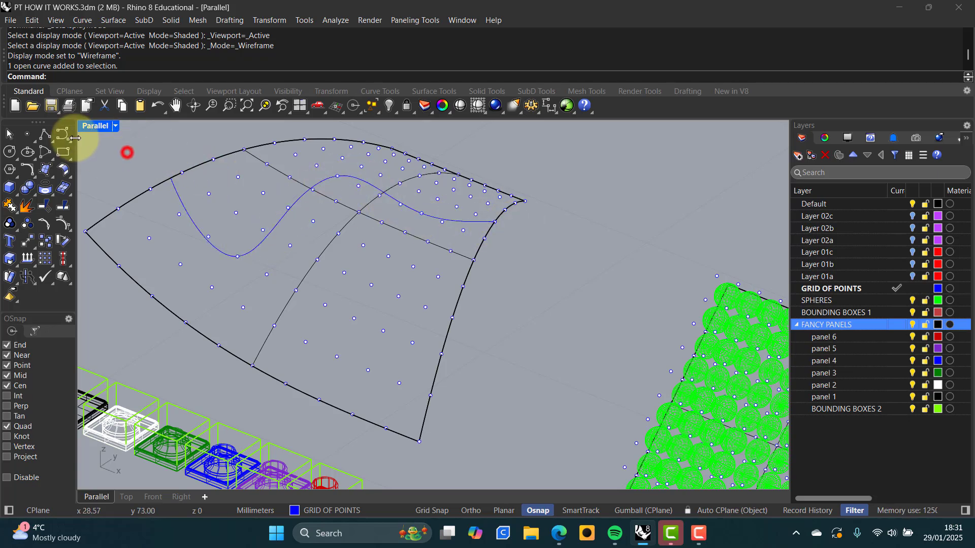
left_click(63, 134)
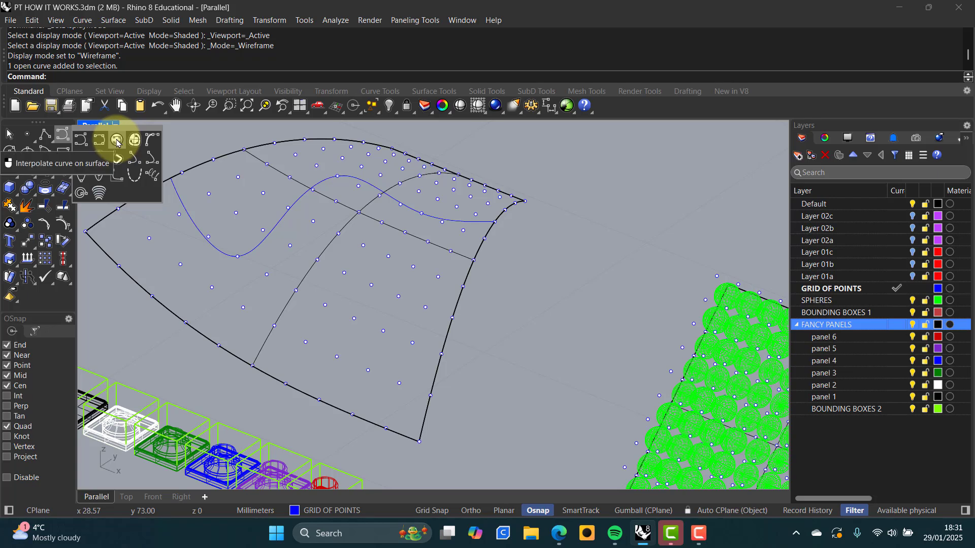
left_click(192, 135)
scroll(271, 222, "down", 3)
right_click_drag(270, 226, 363, 233)
scroll(351, 249, "up", 4)
right_click_drag(345, 282, 377, 230)
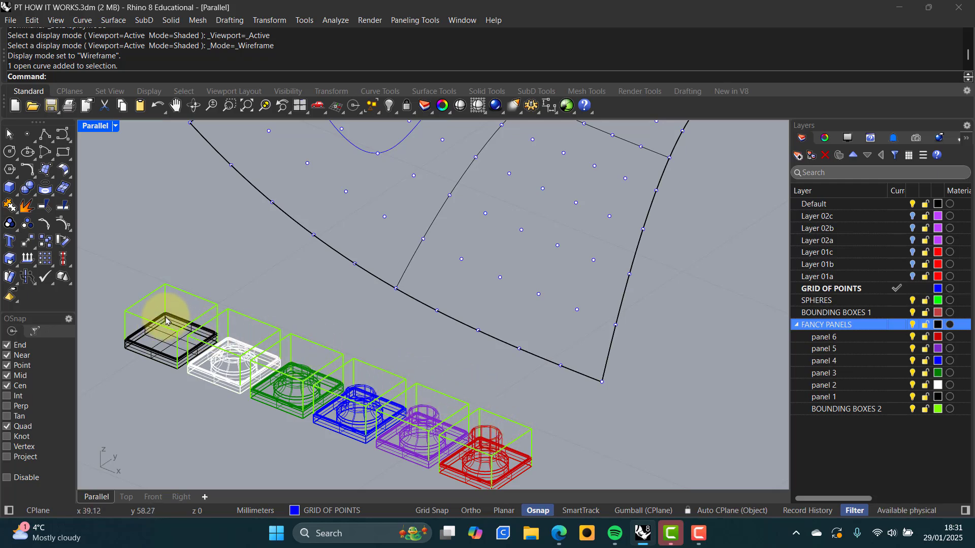
scroll(176, 370, "up", 10)
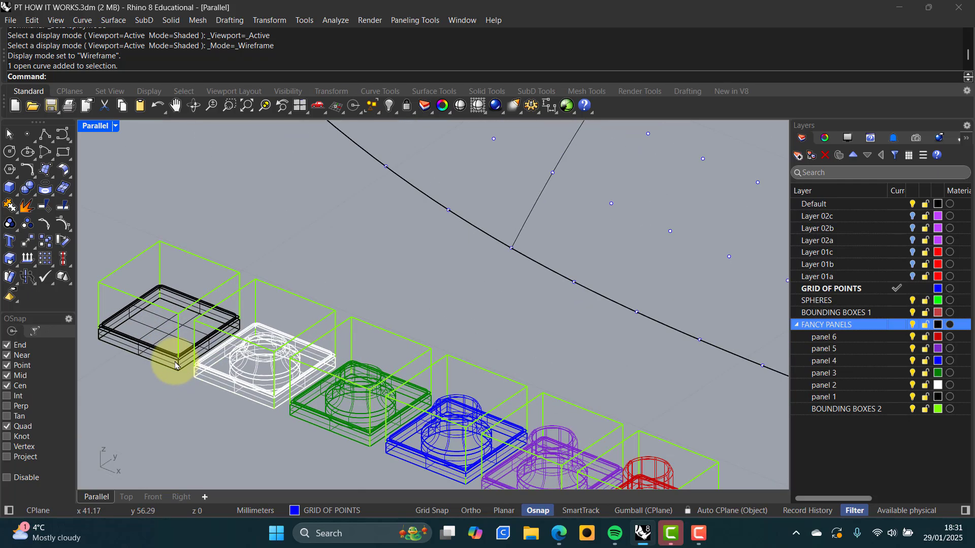
scroll(265, 369, "up", 2)
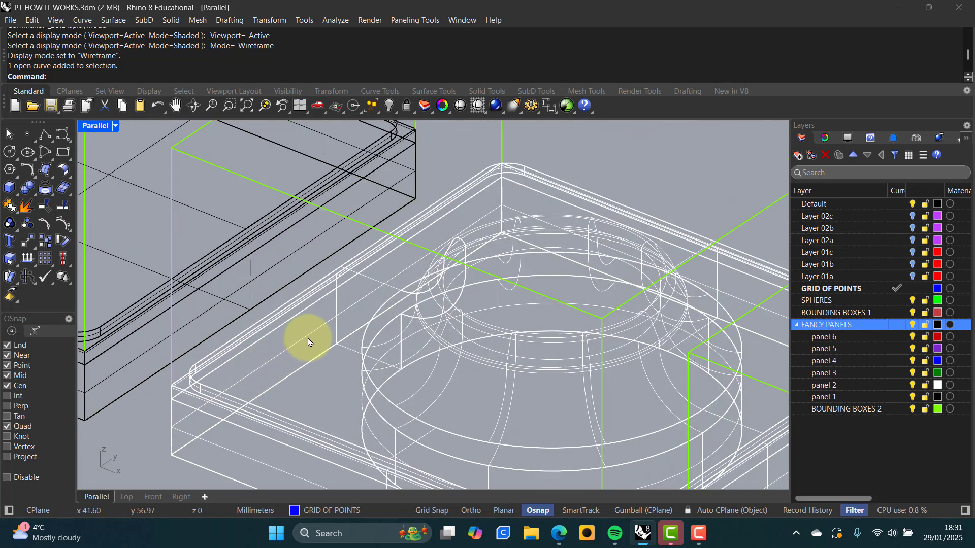
Hide the BOUNDING BOXES 2 layer and view the panel modules in Rendered display from several angles
left_click(912, 410)
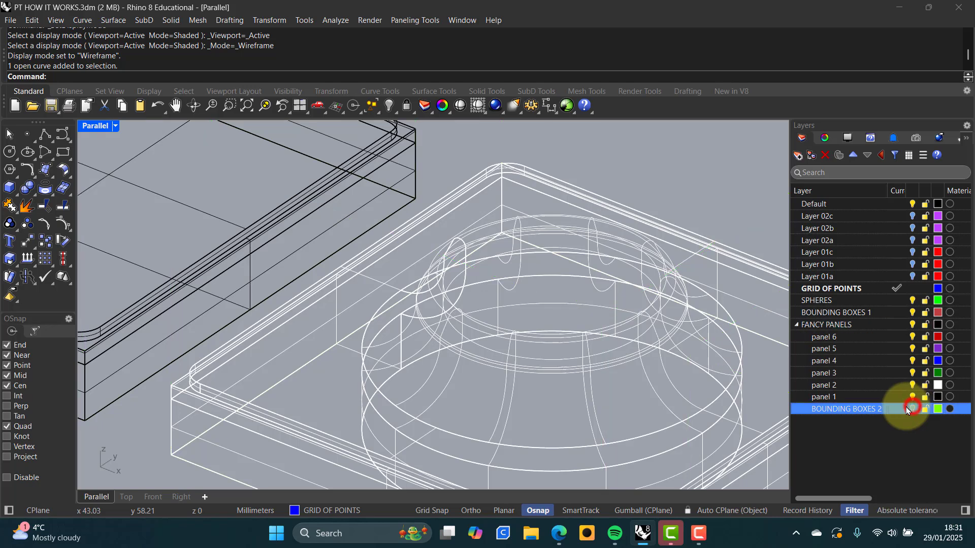
middle_click(371, 297)
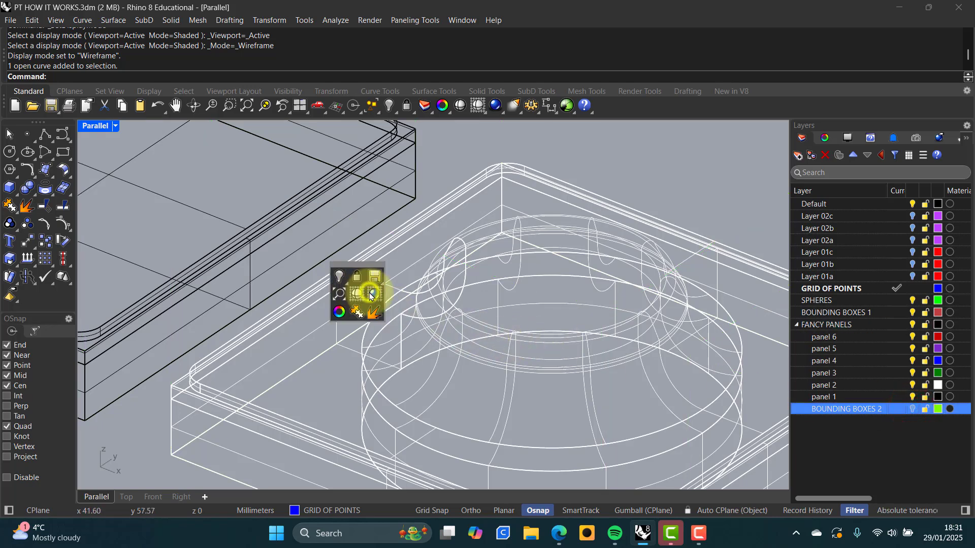
left_click(376, 294)
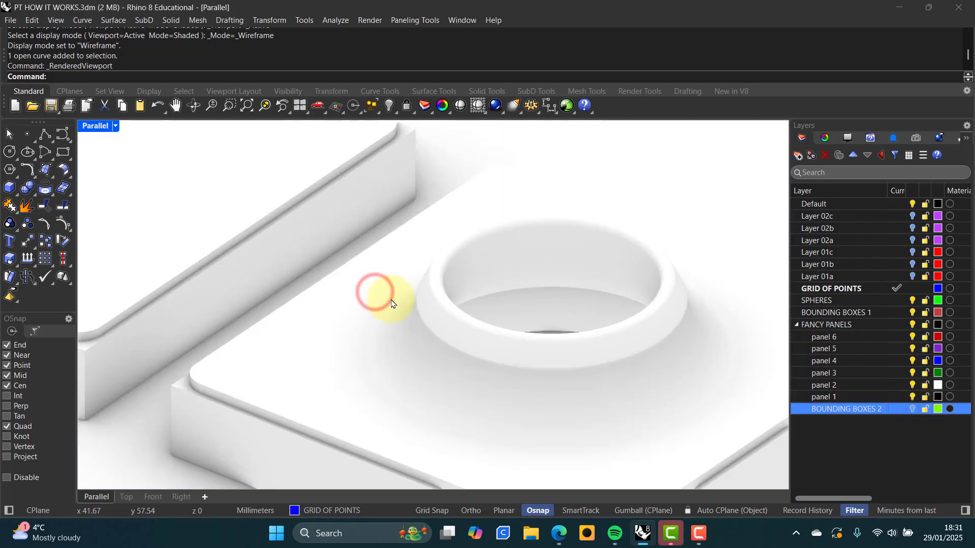
scroll(389, 302, "down", 4)
right_click_drag(376, 314, 354, 289)
right_click_drag(432, 319, 376, 301, "shift")
scroll(440, 321, "up", 4)
scroll(463, 334, "down", 6)
right_click_drag(454, 325, 379, 290)
scroll(456, 309, "down", 2)
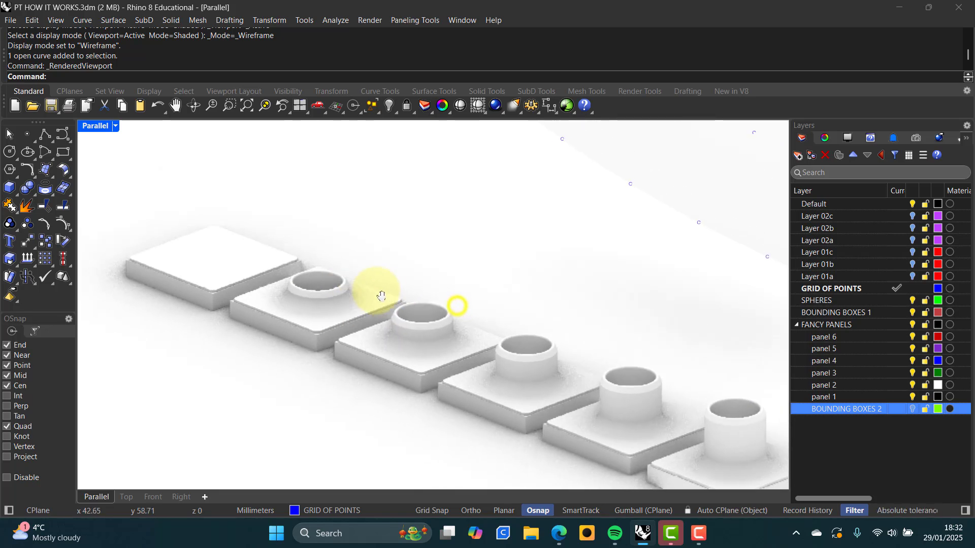
Return to Wireframe display and turn the BOUNDING BOXES 2 layer back on
middle_click(570, 279)
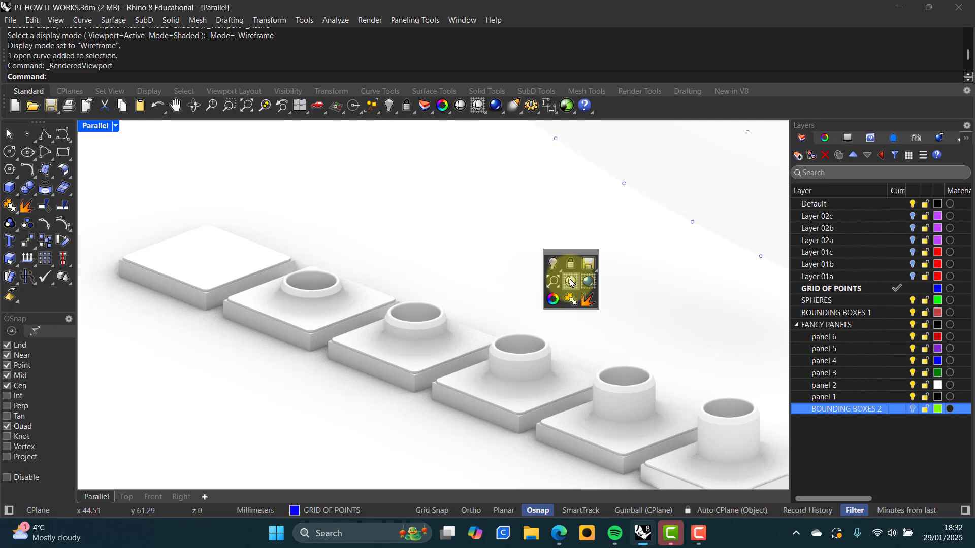
left_click(570, 281)
right_click_drag(570, 279, 467, 295)
left_click(911, 411)
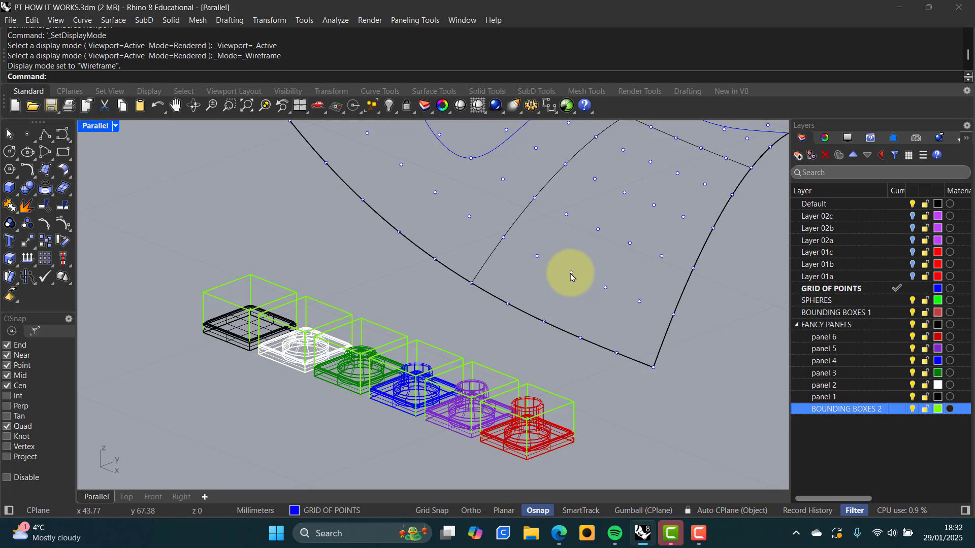
Offset the curved surface's point grid by 1 unit and frame it alongside the module row
left_click(409, 21)
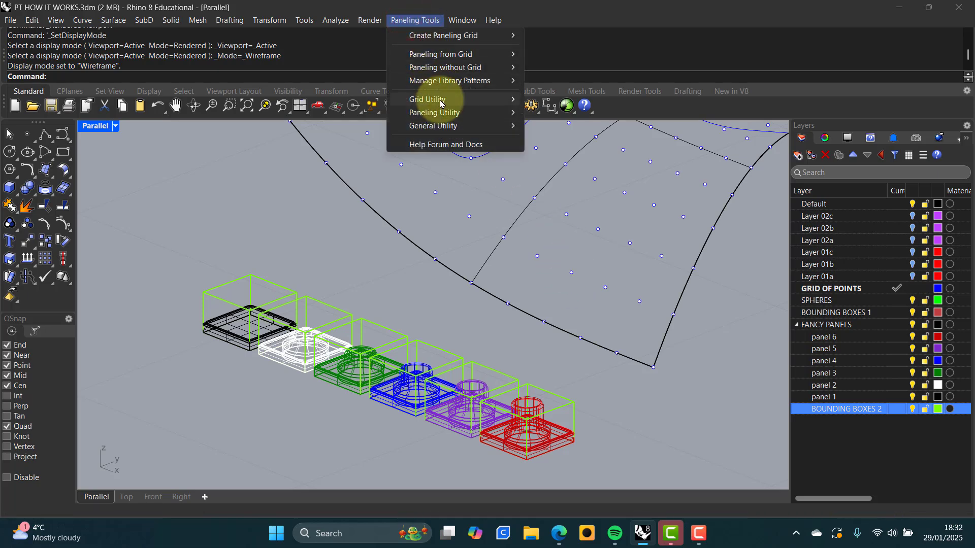
mouse_move(441, 103)
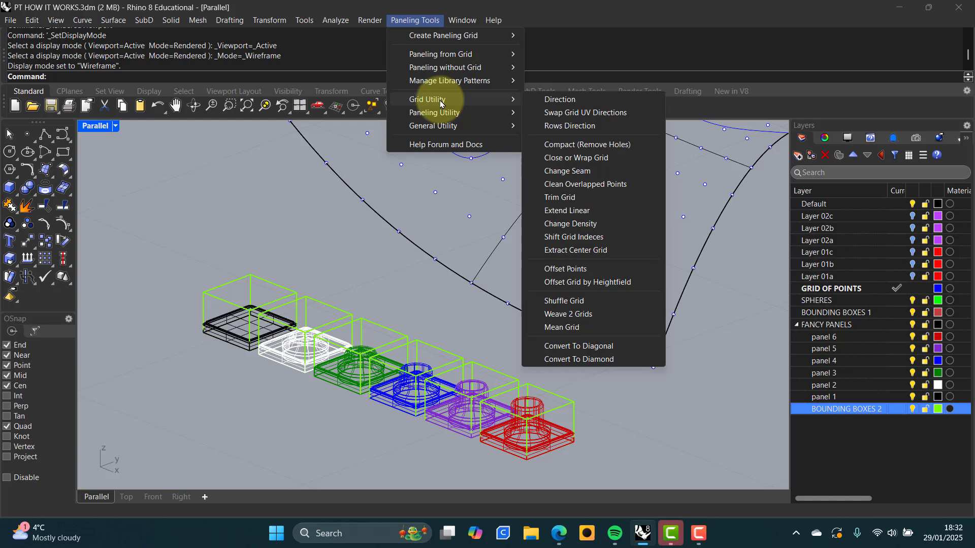
left_click(570, 272)
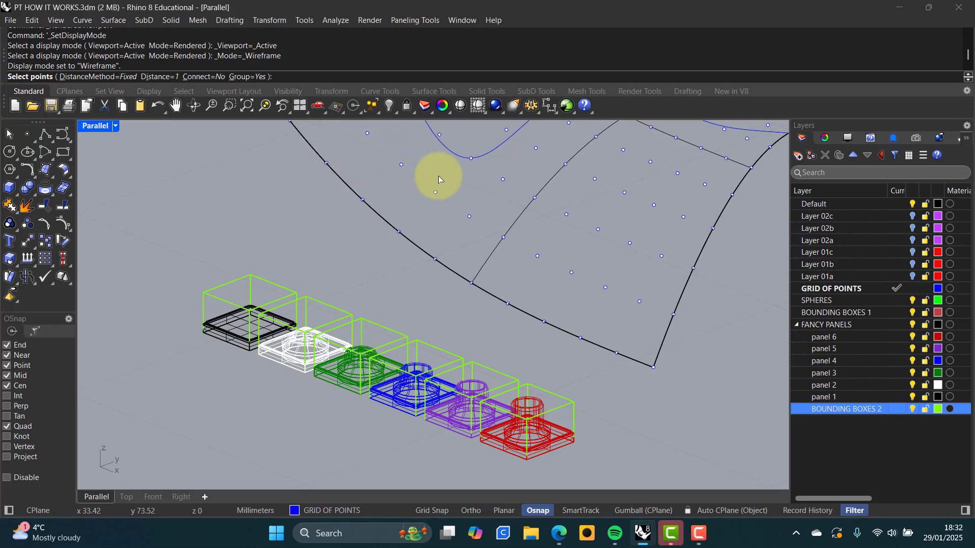
left_click(469, 217)
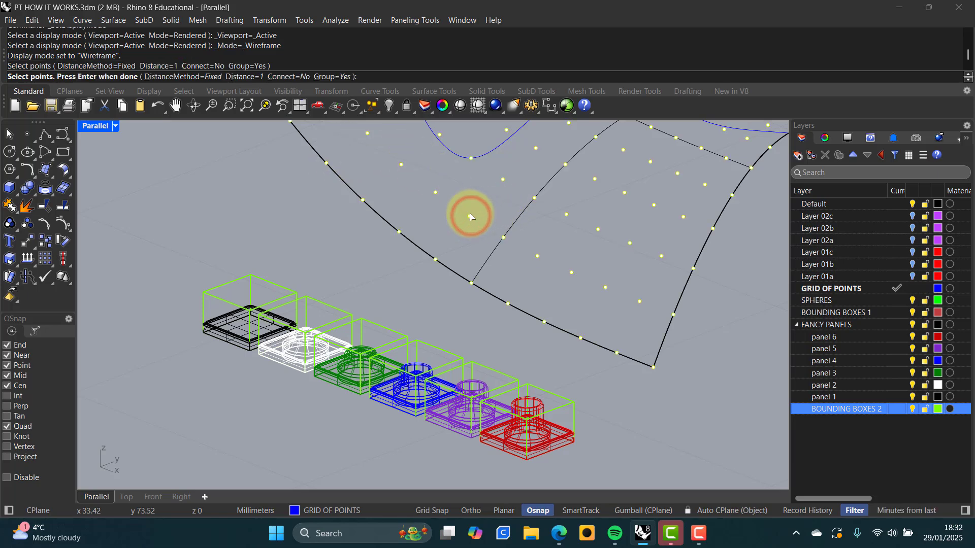
key("Return")
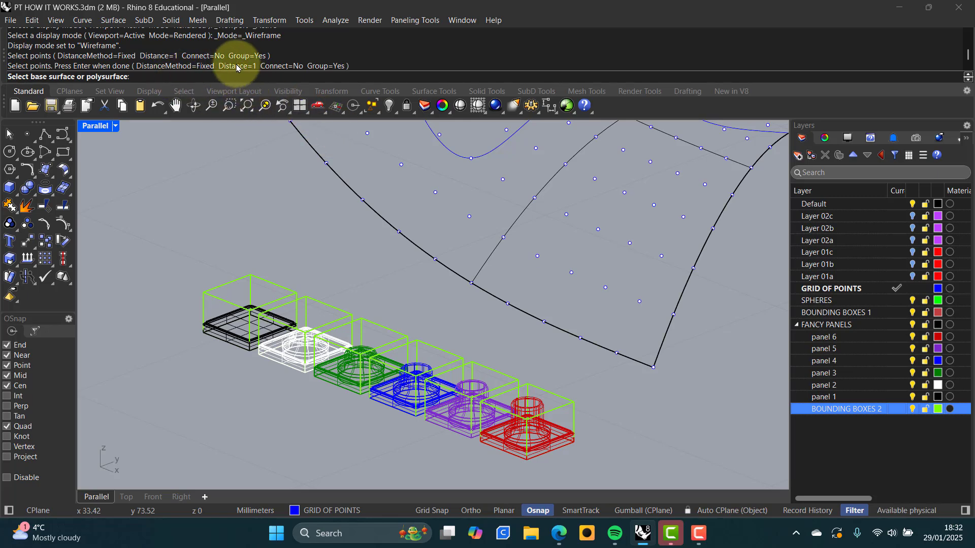
left_click(518, 217)
right_click_drag(497, 241, 446, 250)
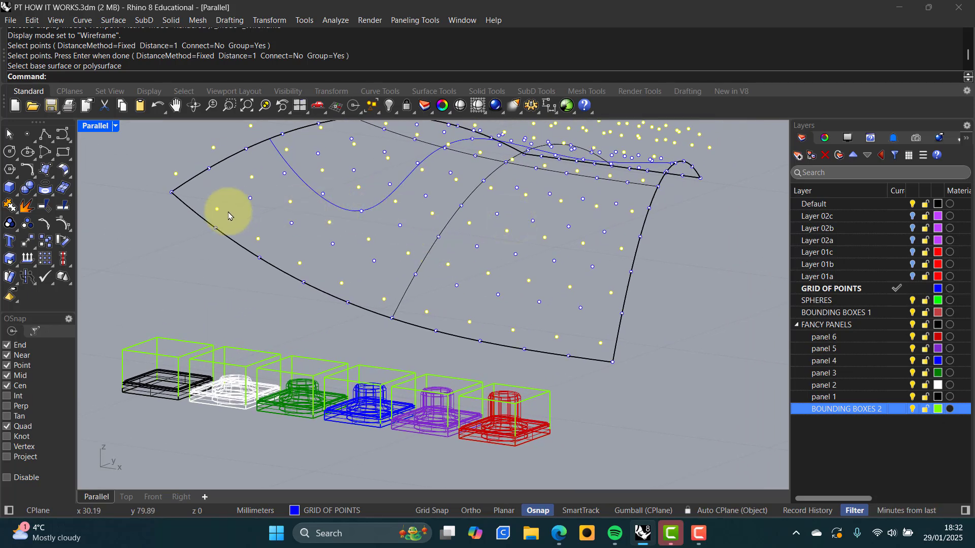
right_click_drag(217, 262, 272, 300)
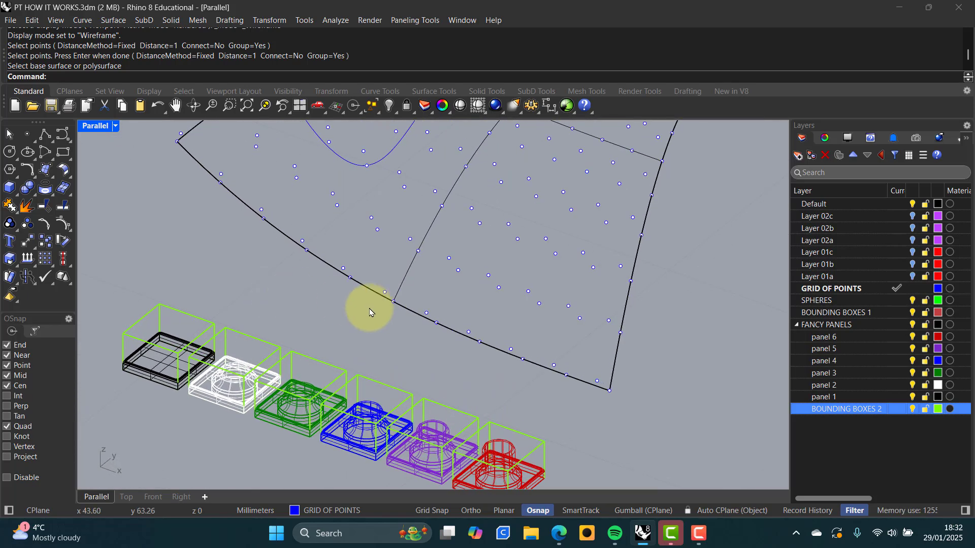
right_click_drag(367, 305, 370, 254, "shift")
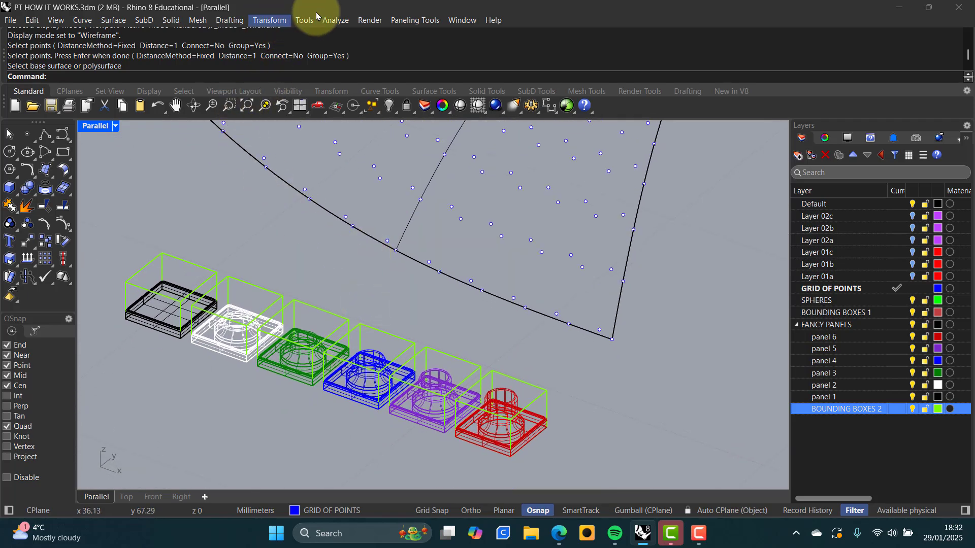
Start Panel Custom 3D Variable from the Paneling Tools menu and pick both point grids
left_click(408, 20)
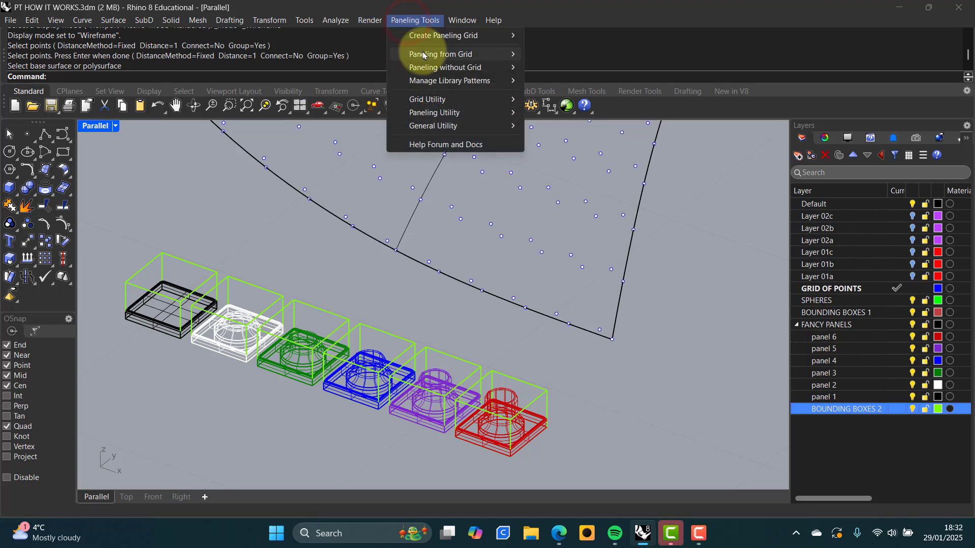
mouse_move(432, 54)
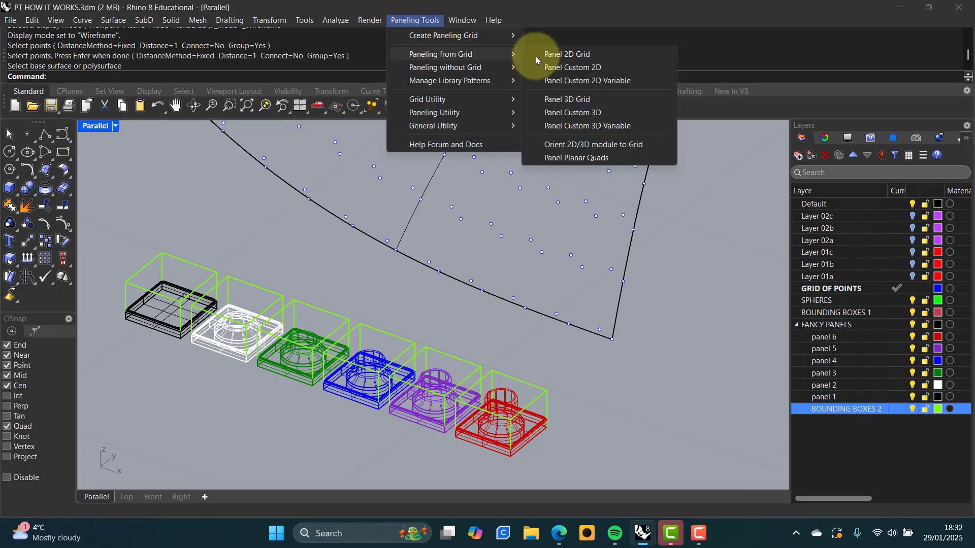
left_click(581, 127)
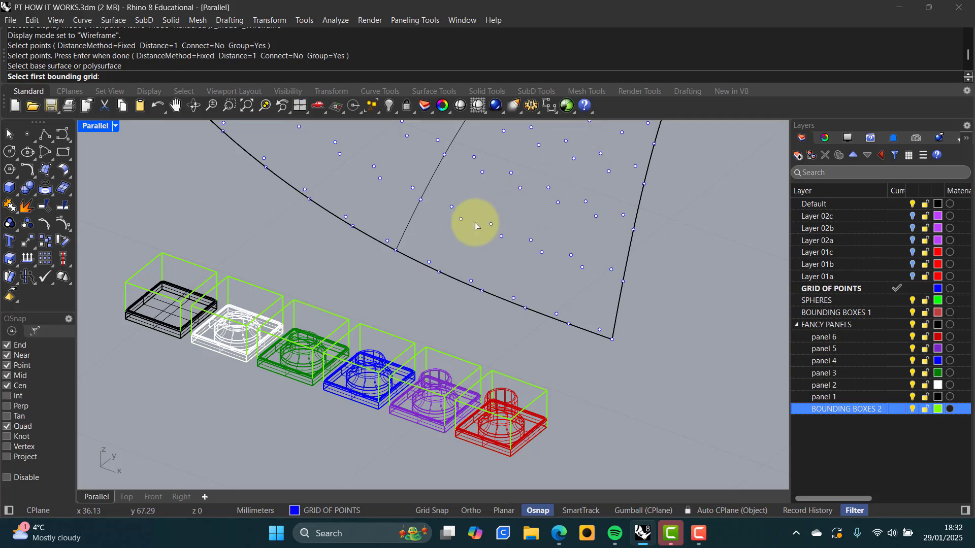
left_click(612, 340)
key("Return")
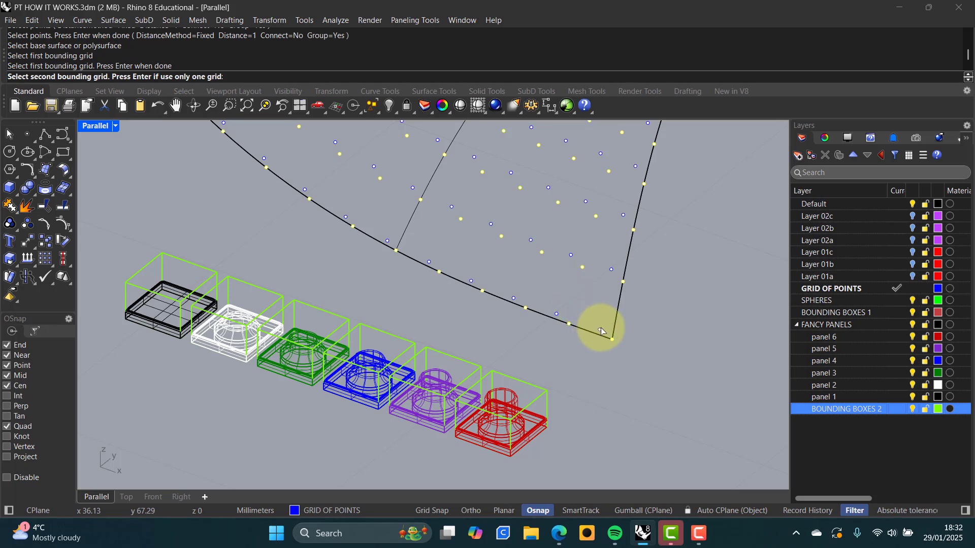
left_click(600, 329)
key("Return")
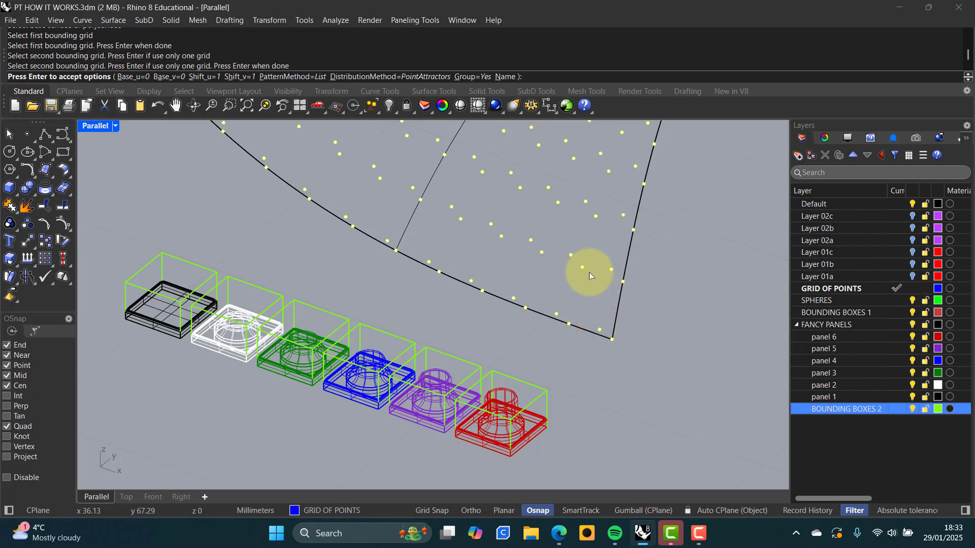
Set DistributionMethod to CurveAttractors and pick the blue attractor curve
left_click(381, 78)
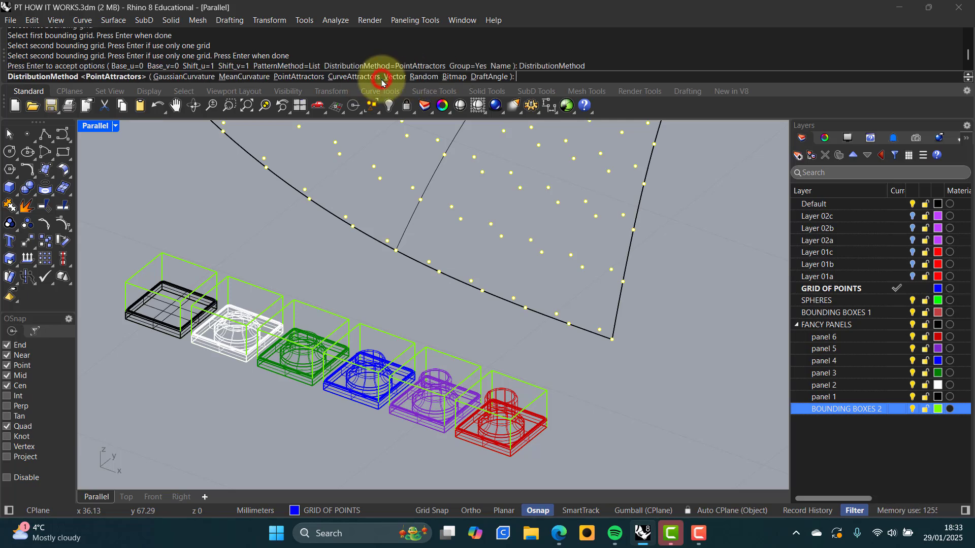
left_click(348, 78)
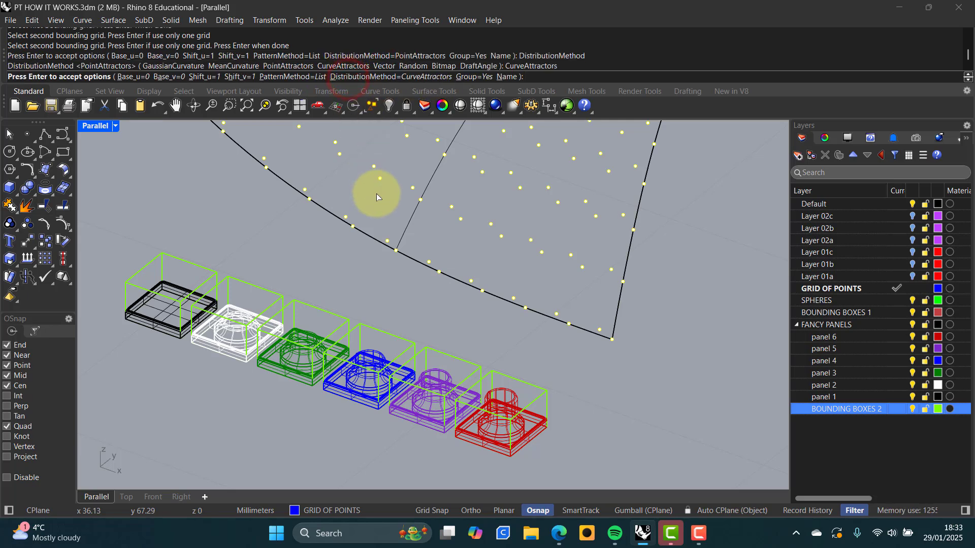
key("Return")
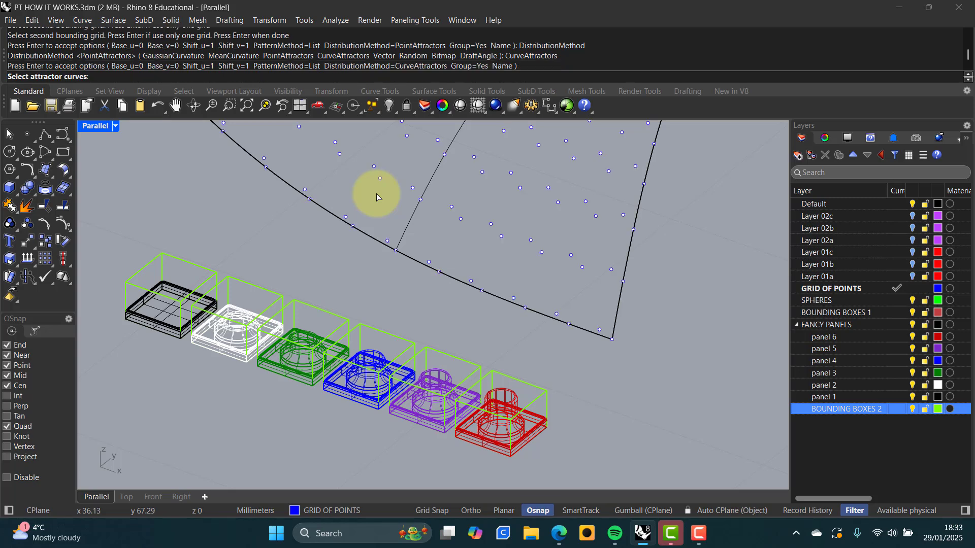
right_click_drag(410, 161, 406, 135)
left_click(386, 152)
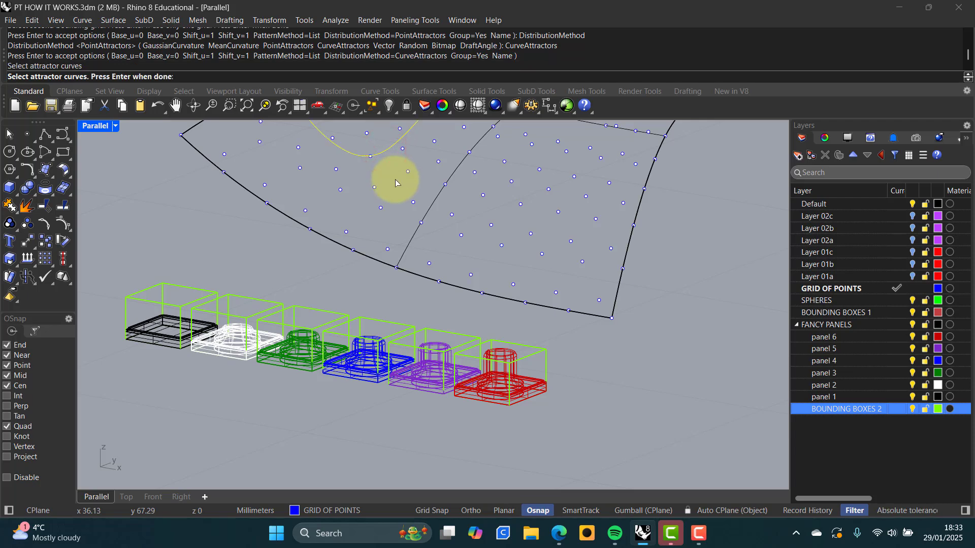
key("Return")
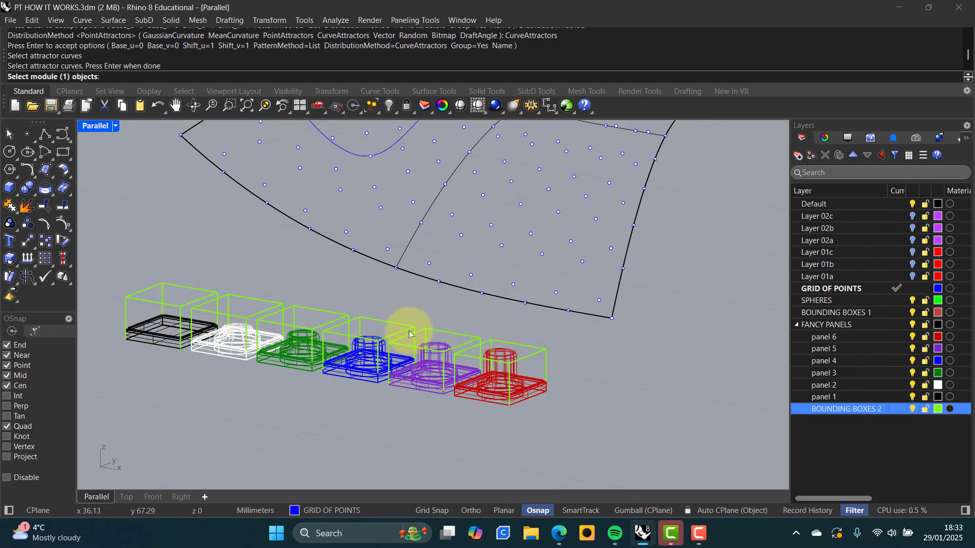
Assign red panel 6, purple panel 5 and the blue panel as modules, each with its bounding box
left_click(510, 353)
key("Return")
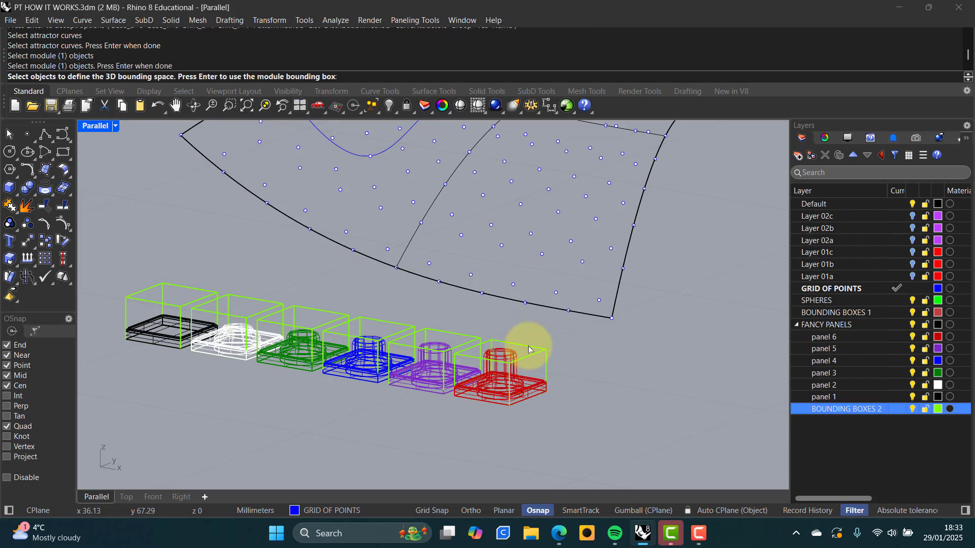
left_click(529, 349)
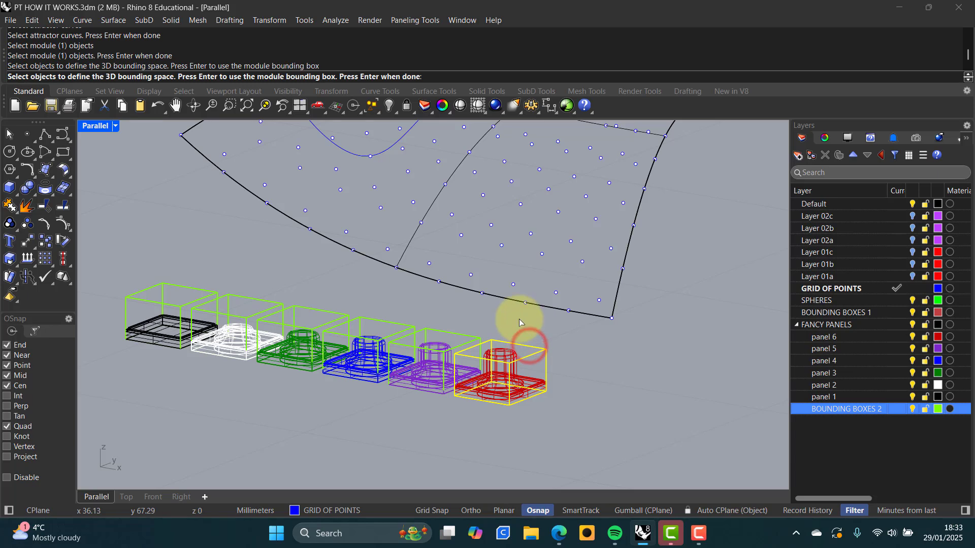
key("Return")
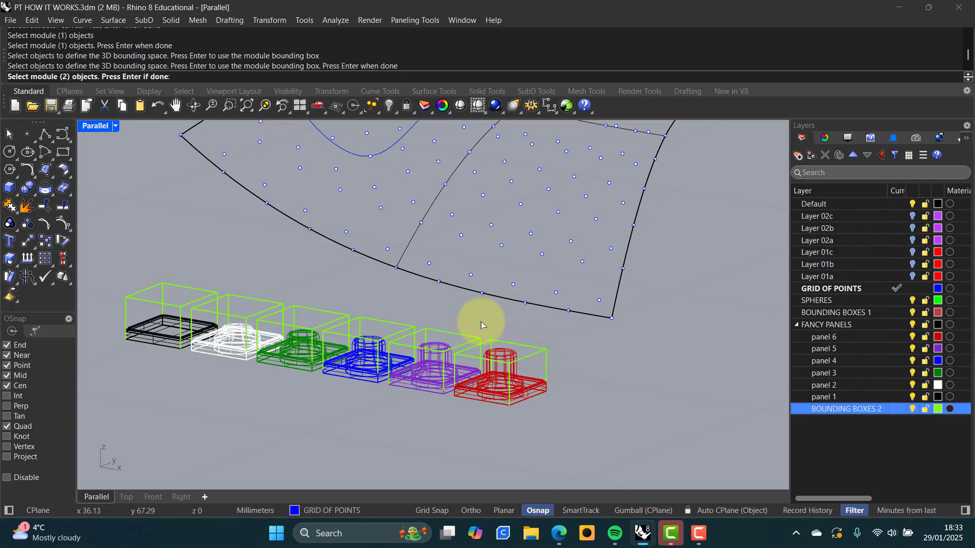
left_click(435, 344)
key("Return")
left_click(455, 331)
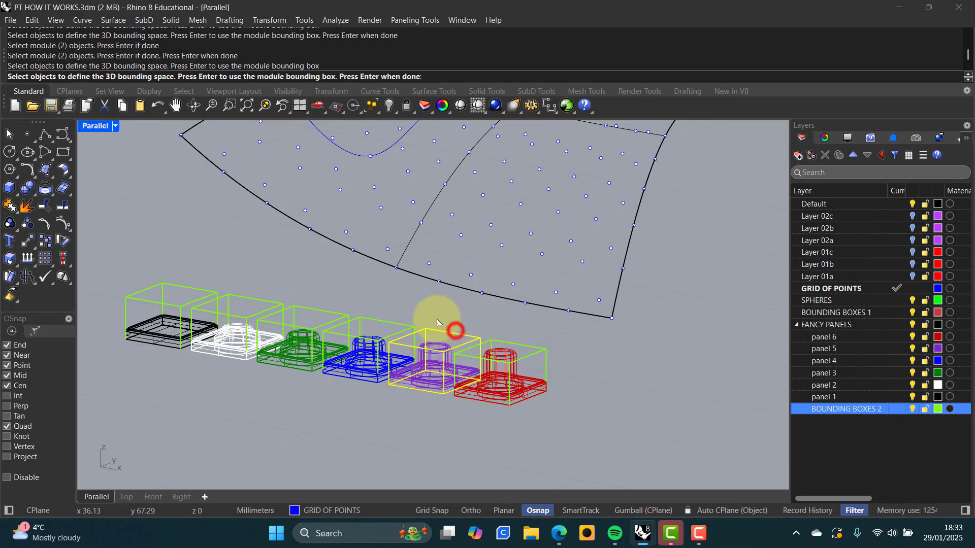
key("Return")
left_click(372, 349)
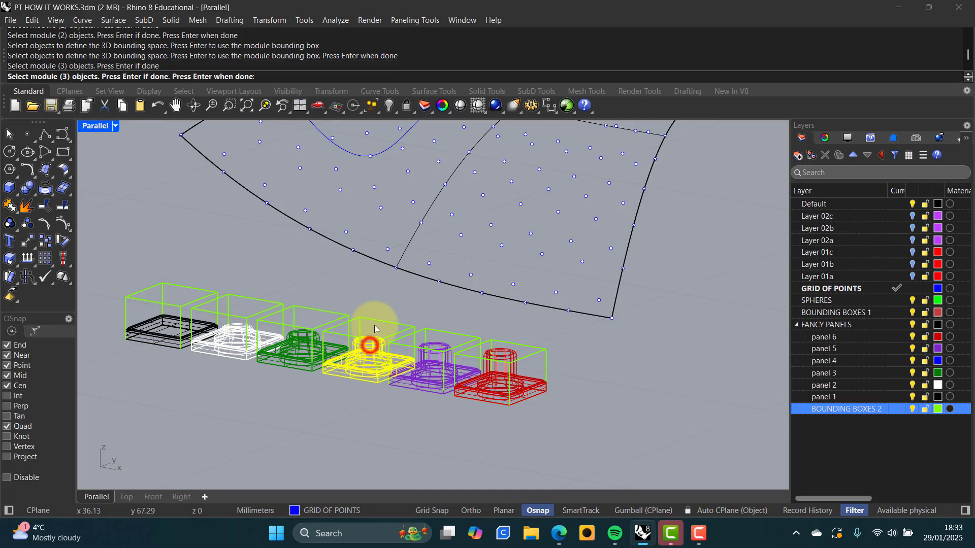
key("Return")
left_click(388, 320)
key("Return")
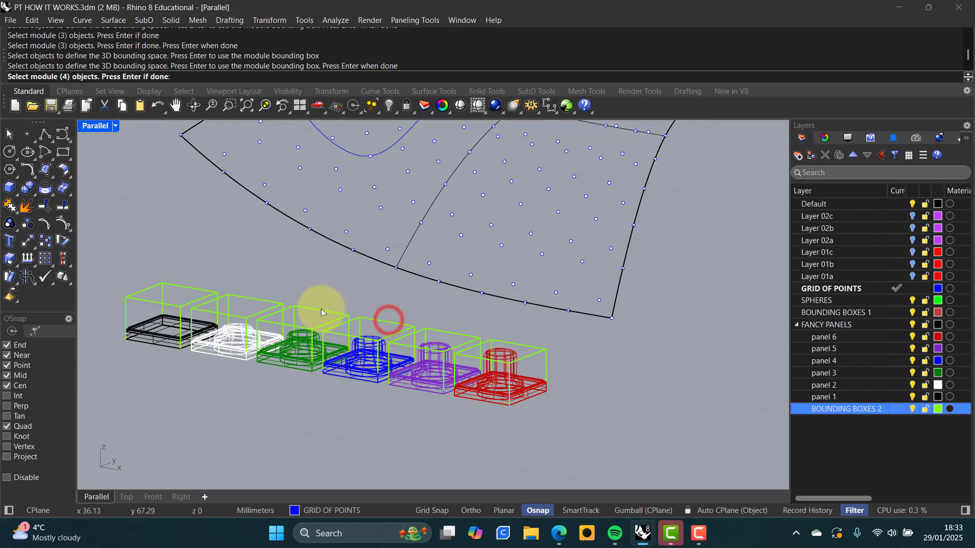
Add the green panel, white panel 2 and black panel 1 as modules with their bounding boxes
left_click(304, 339)
key("Return")
left_click(323, 308)
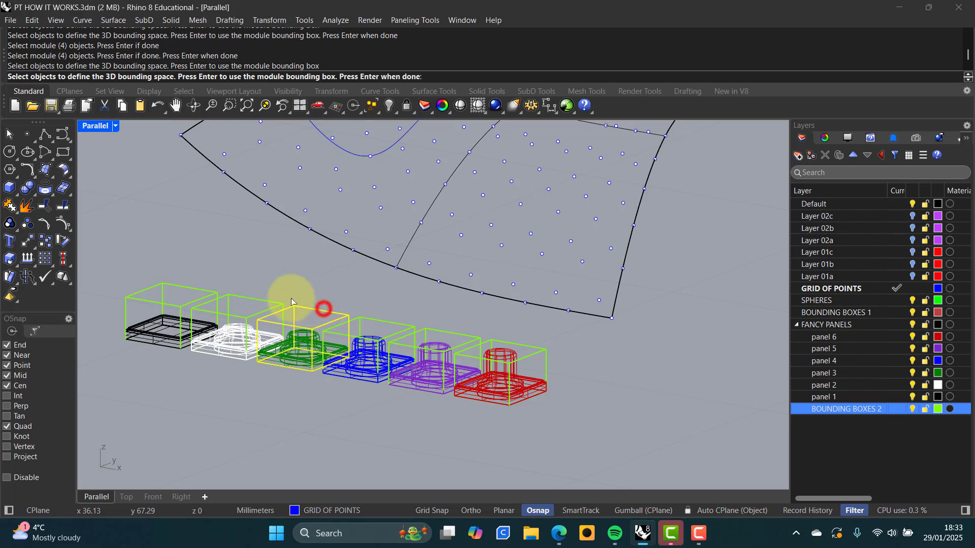
key("Return")
left_click(236, 327)
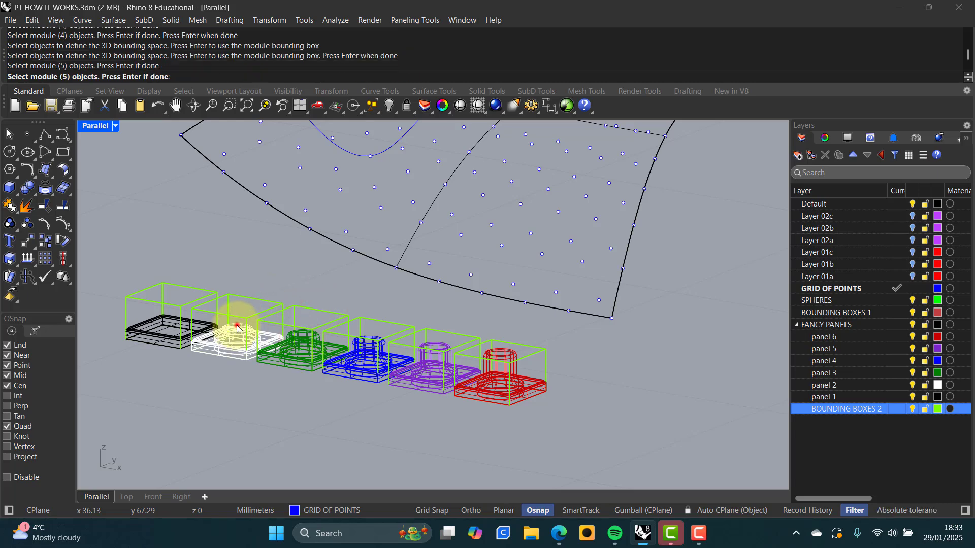
key("Return")
left_click(255, 298)
key("Return")
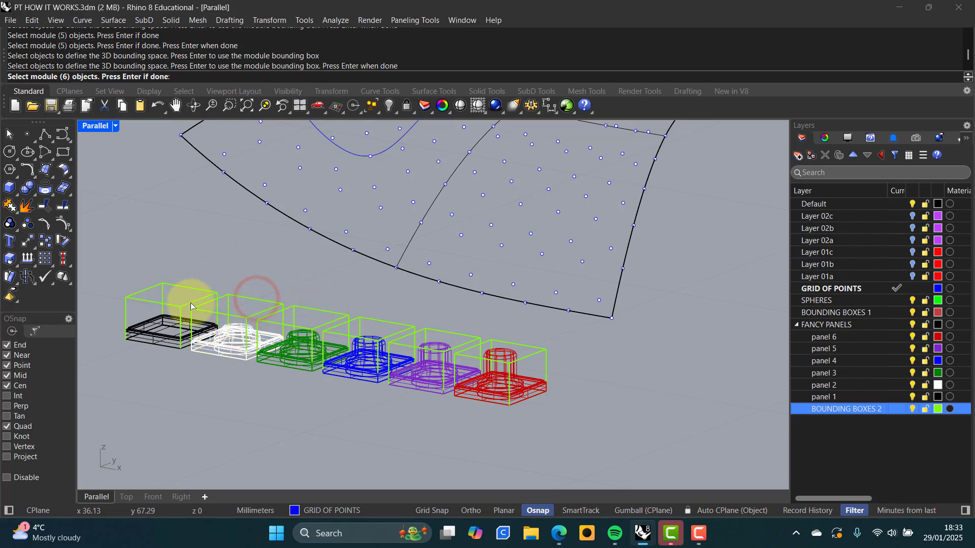
left_click(173, 320)
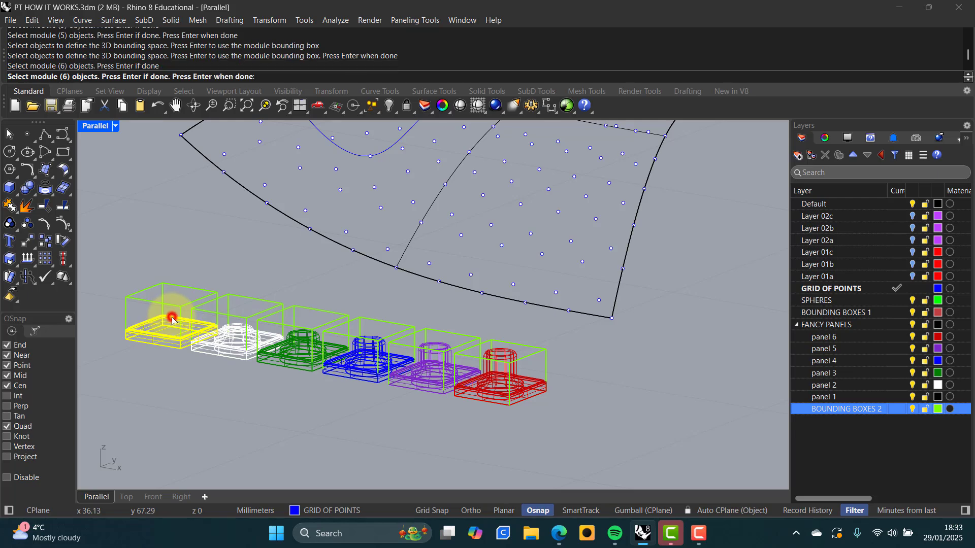
key("Return")
left_click(186, 286)
key("Return")
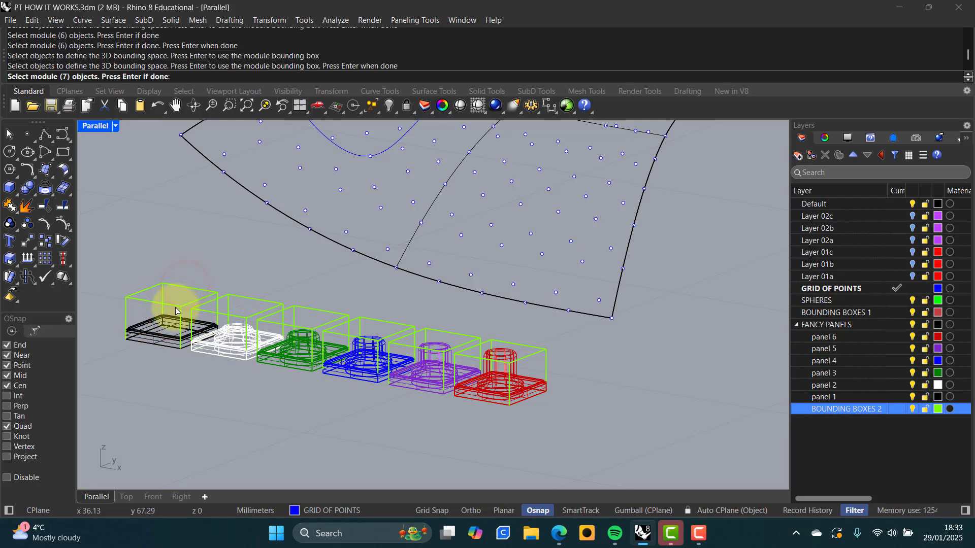
Add black panel 1 four more times as modules seven to ten, each with its bounding box
left_click(171, 319)
key("Return")
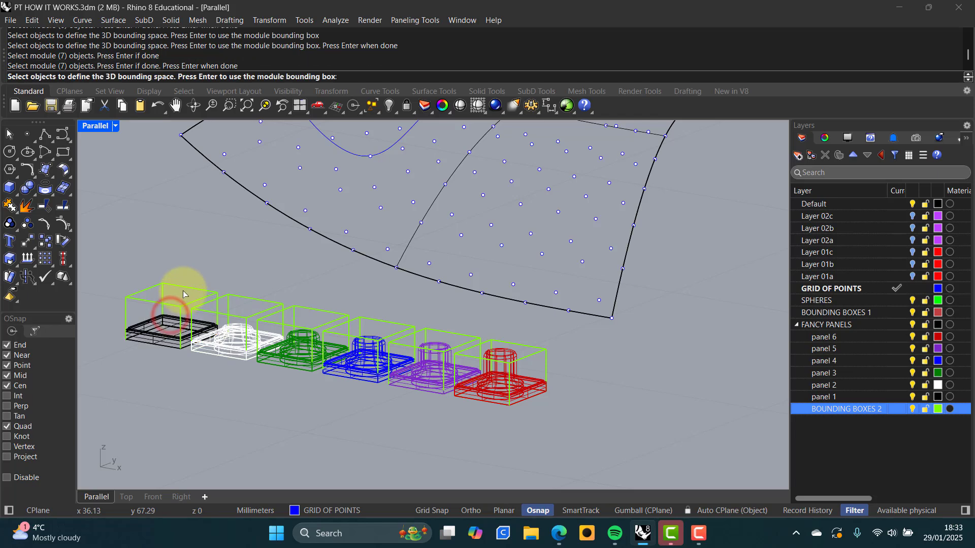
left_click(186, 287)
key("Return")
left_click(172, 319)
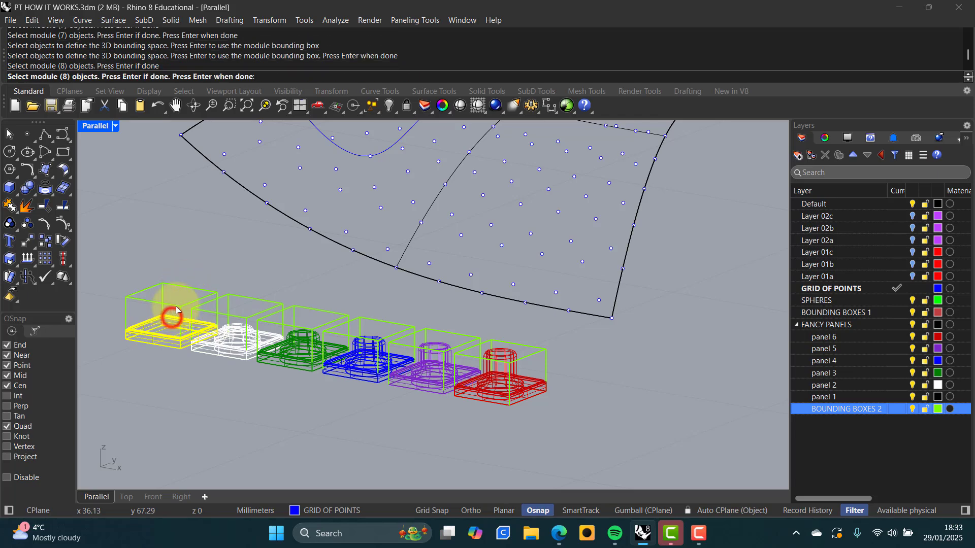
key("Return")
left_click(187, 289)
key("Return")
left_click(169, 319)
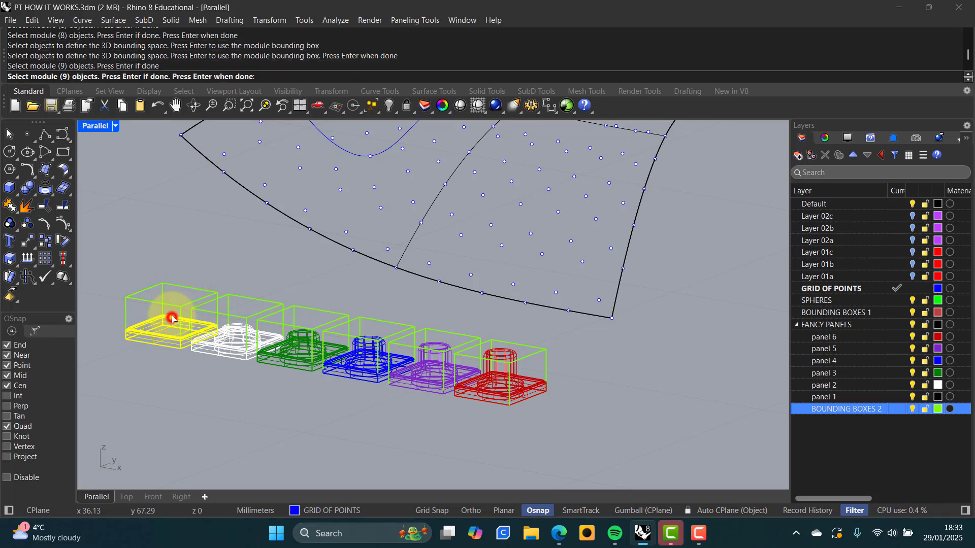
key("Return")
left_click(189, 288)
key("Return")
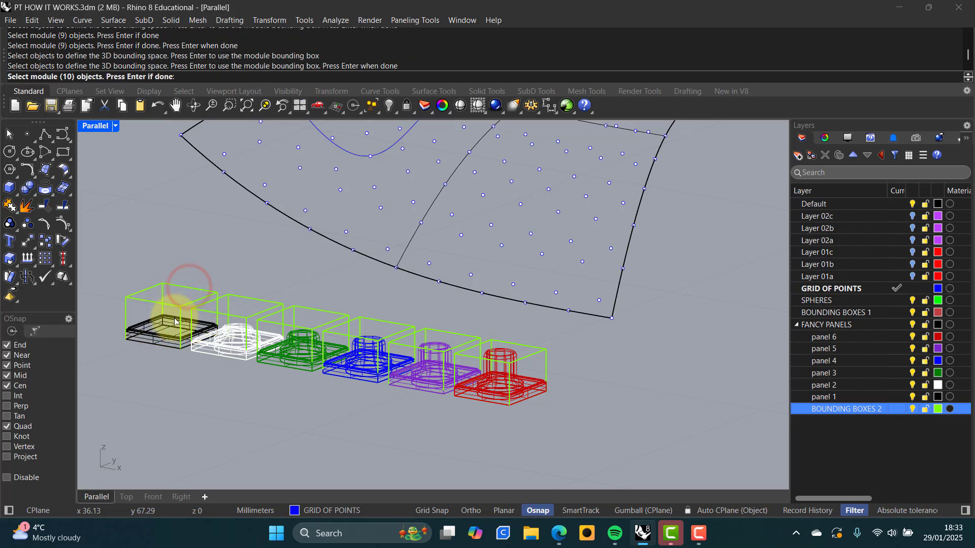
left_click(174, 316)
key("Return")
left_click(186, 287)
key("Return")
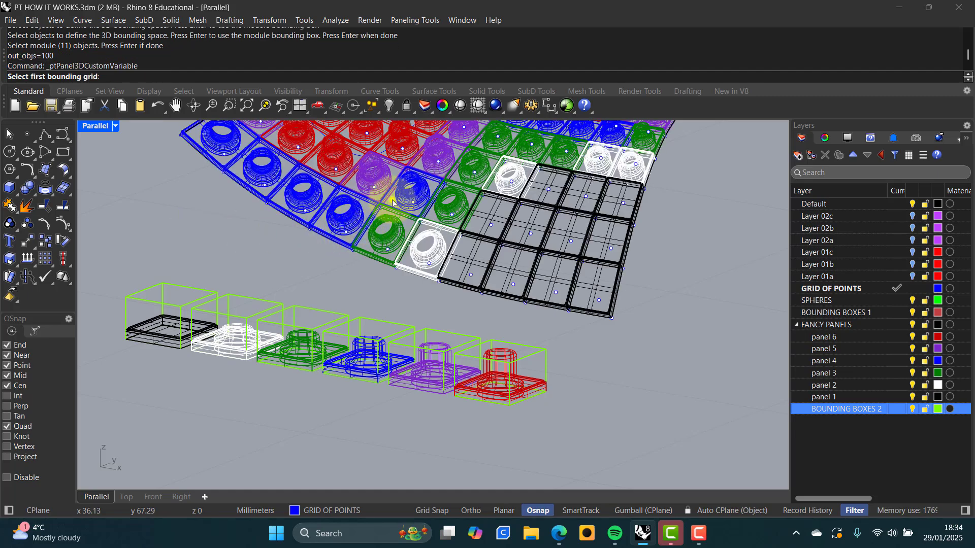
View the paneled surface from a low side angle in Rendered display mode
right_click_drag(393, 203, 431, 336)
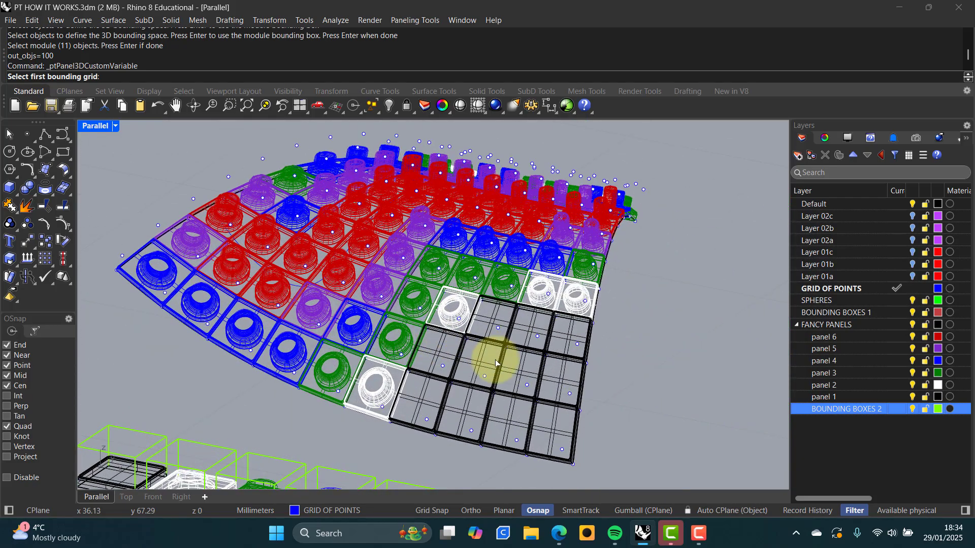
mouse_move(496, 360)
right_mouse_down("shift")
mouse_move(480, 339)
mouse_move(481, 359)
right_mouse_up("shift")
middle_click(474, 355)
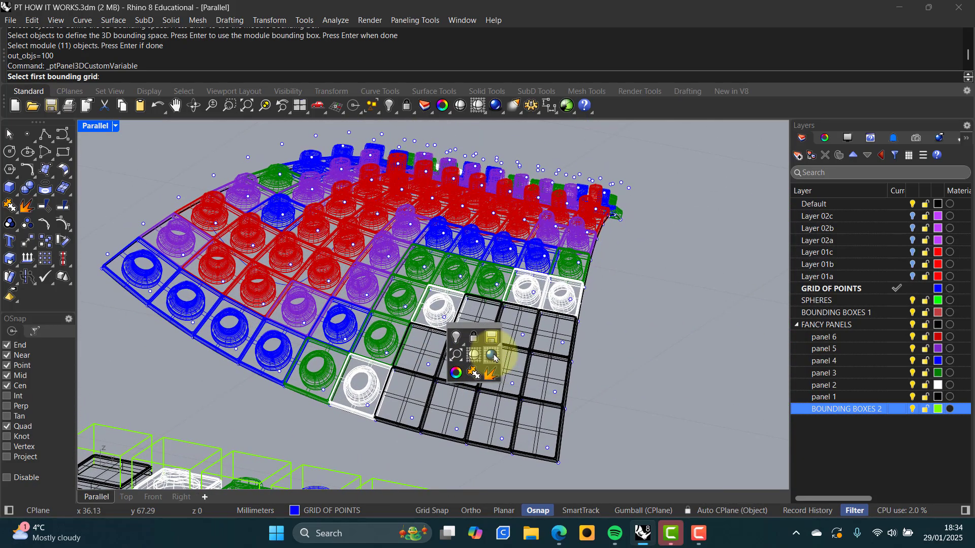
left_click(493, 356)
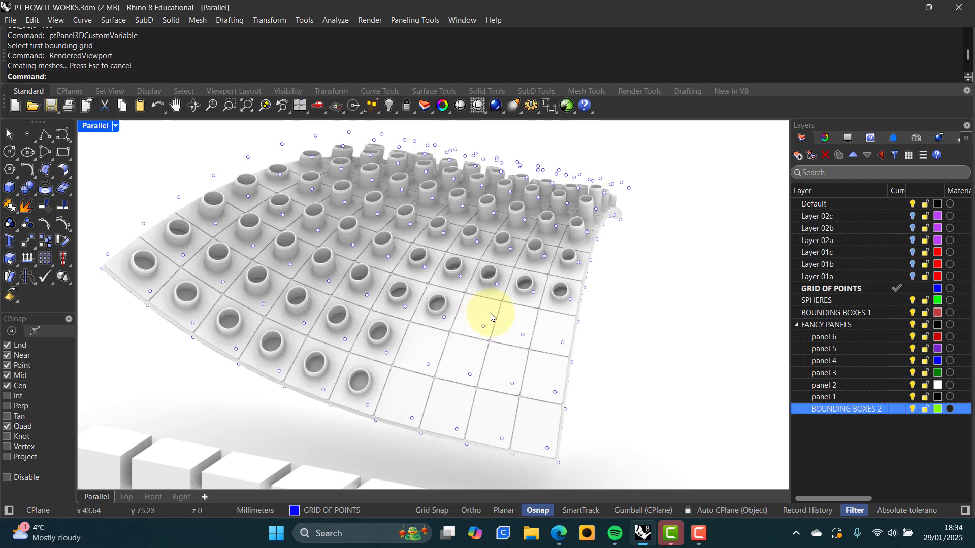
right_click_drag(491, 318, 473, 328)
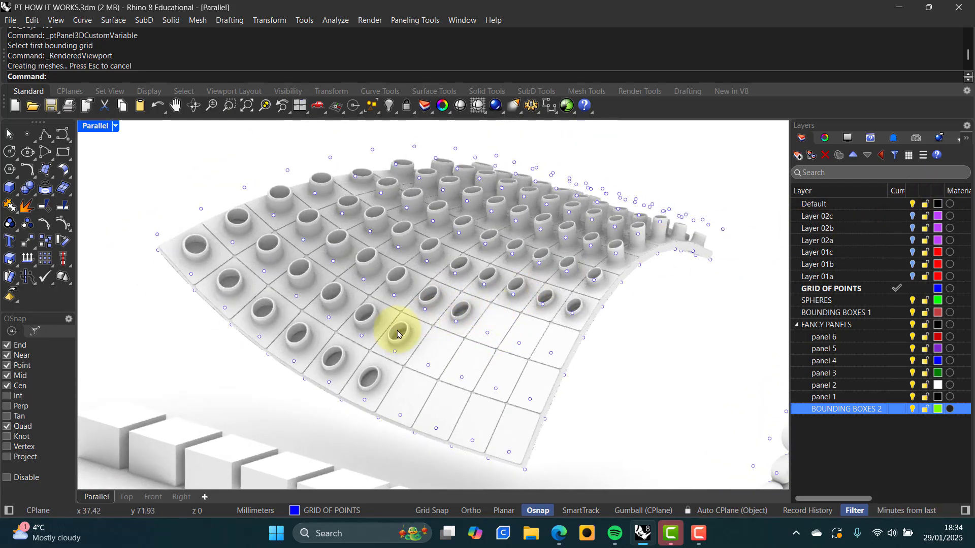
left_click(915, 207)
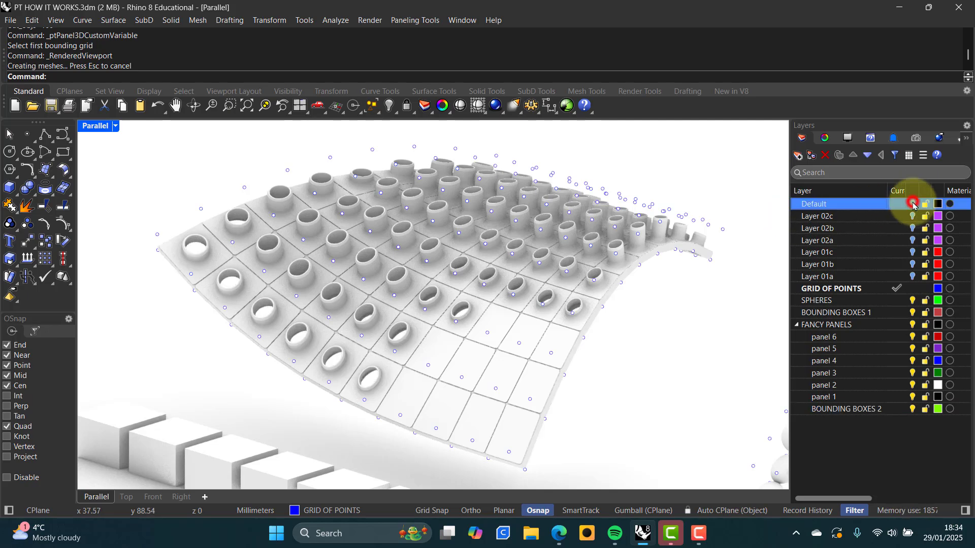
right_click_drag(474, 272, 440, 297)
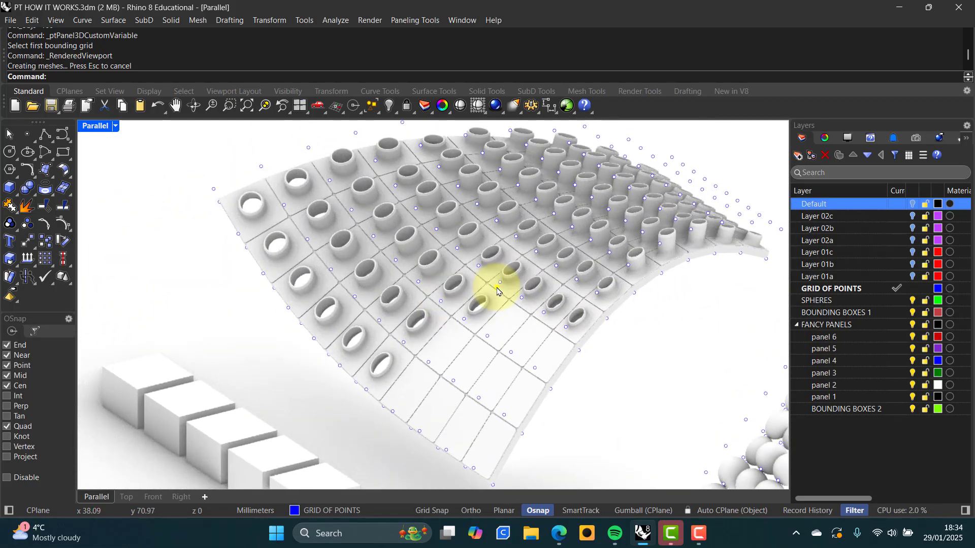
right_click_drag(496, 287, 400, 277, "shift")
scroll(551, 265, "up", 4)
scroll(544, 249, "down", 5)
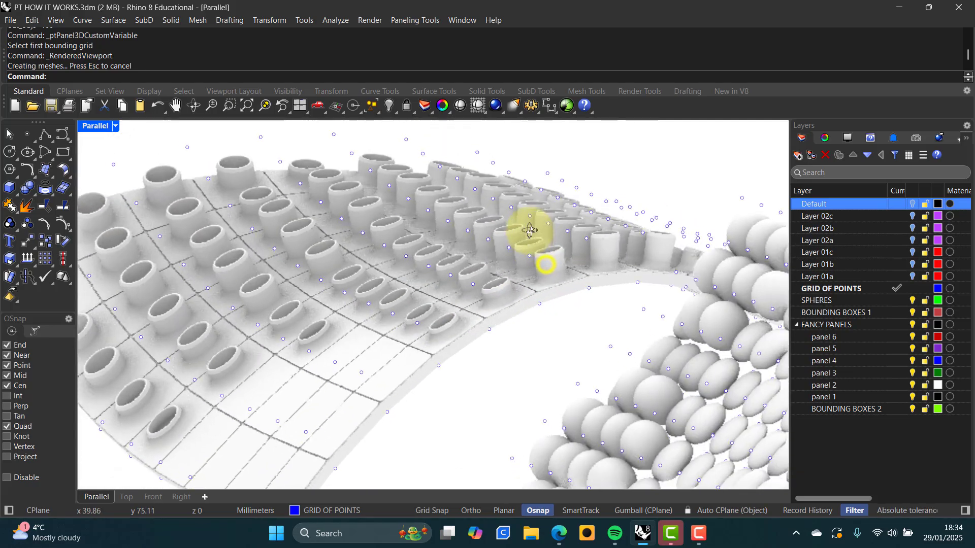
right_click_drag(534, 228, 388, 206)
scroll(388, 207, "up", 6)
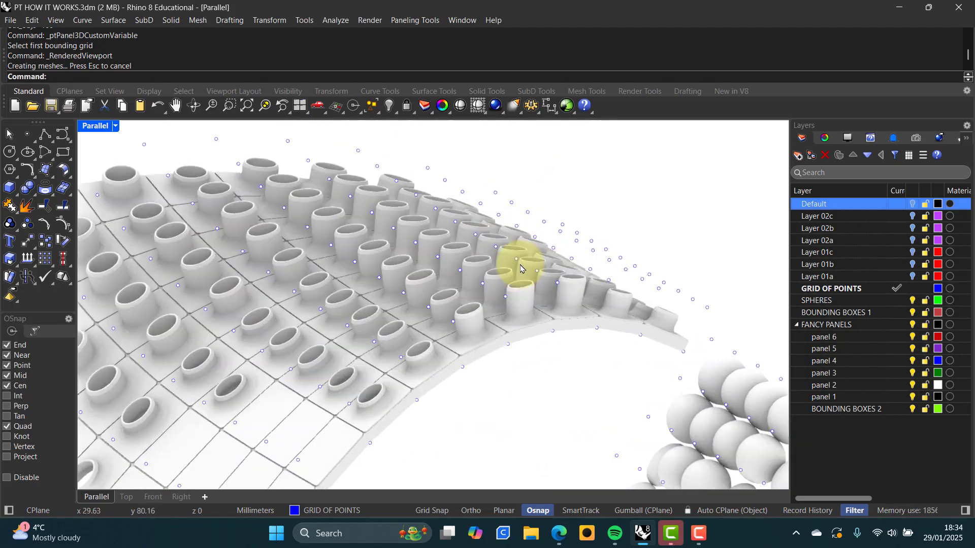
right_click_drag(420, 268, 379, 212)
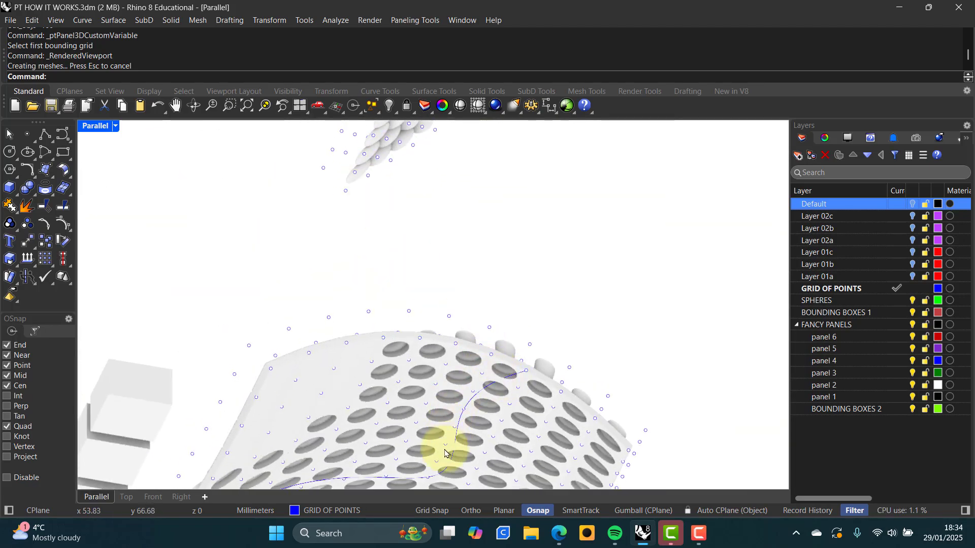
right_click_drag(437, 366, 405, 179)
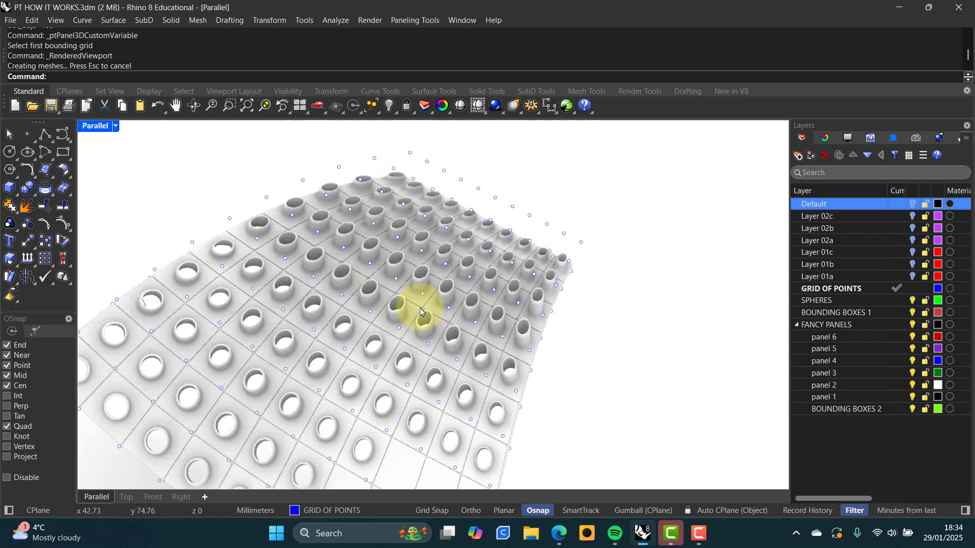
right_click_drag(421, 312, 428, 268)
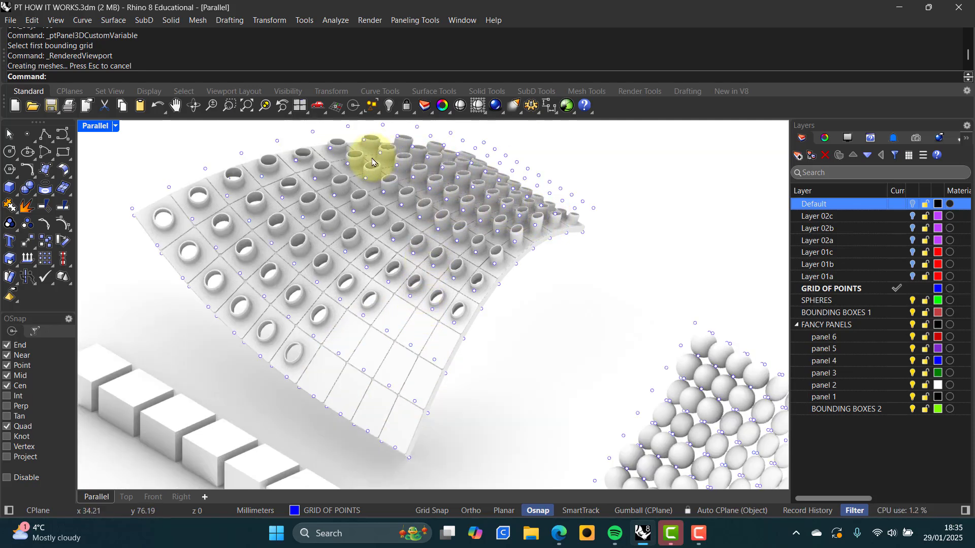
right_click_drag(418, 263, 312, 224)
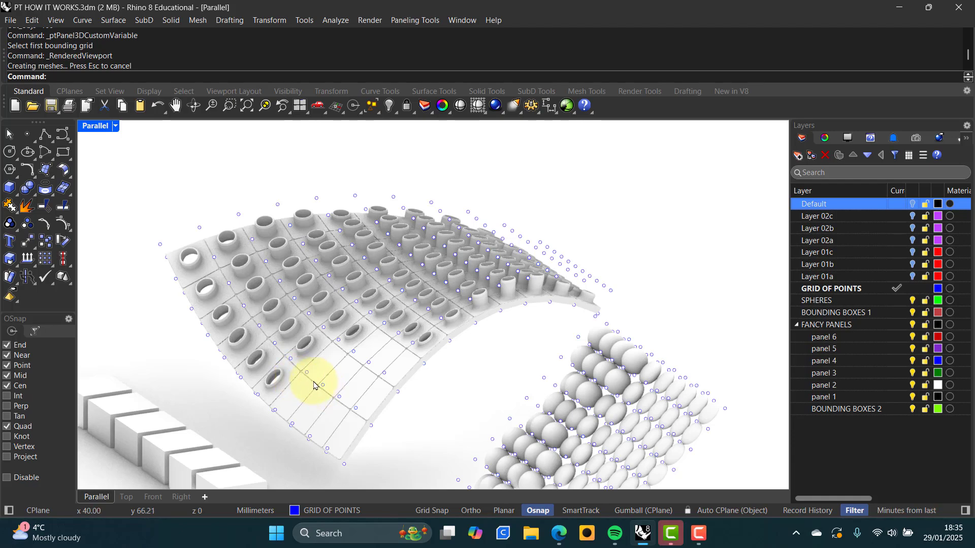
right_click_drag(368, 339, 439, 348)
scroll(442, 388, "up", 6)
right_click_drag(388, 367, 404, 334)
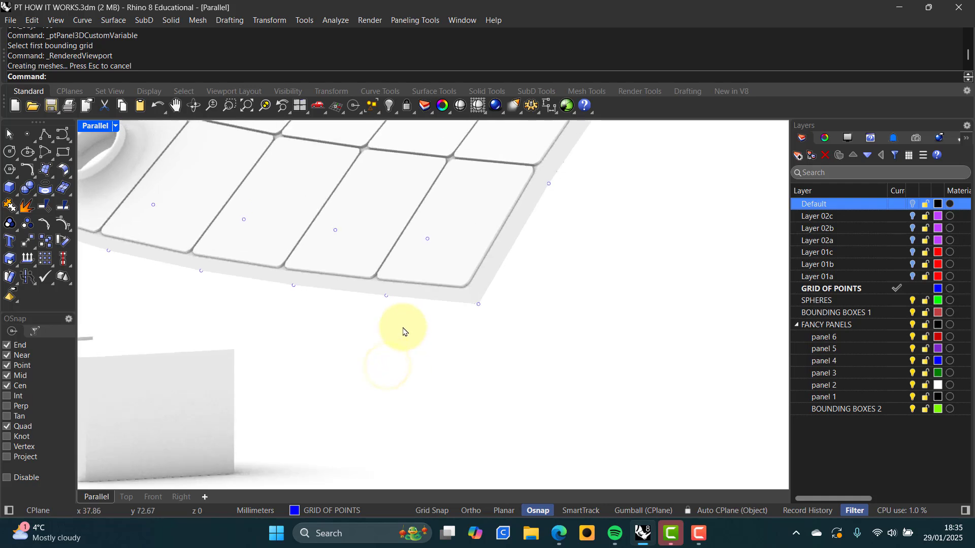
scroll(412, 308, "up", 2)
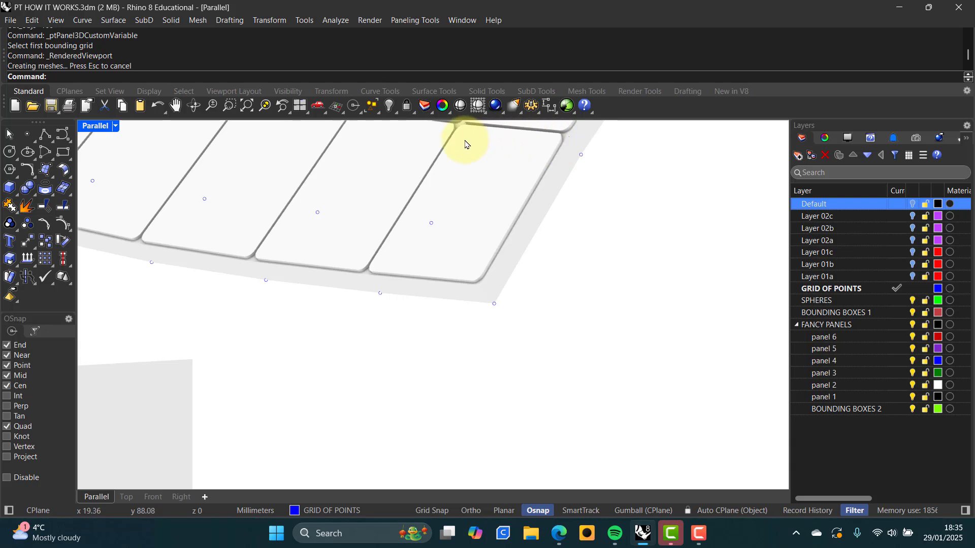
right_click_drag(496, 228, 468, 326)
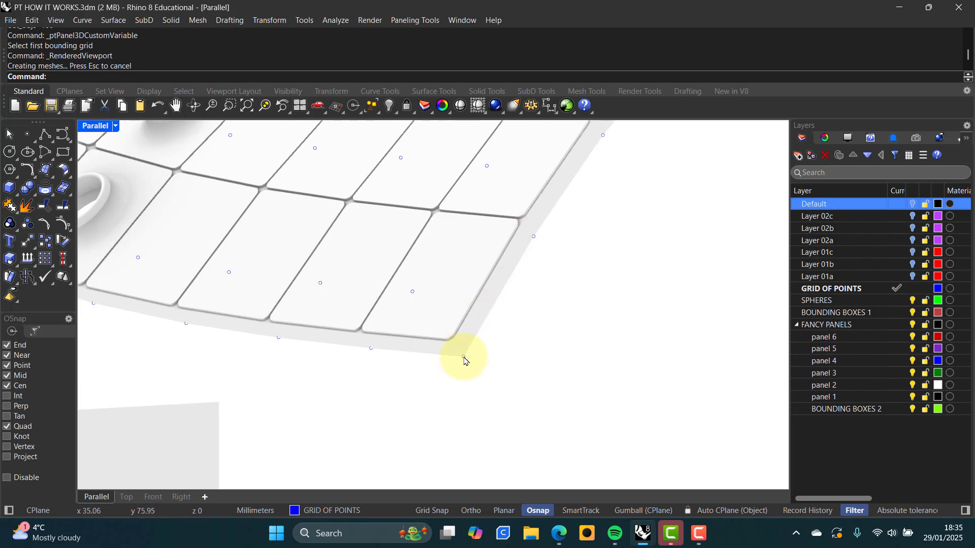
right_click_drag(464, 361, 447, 335)
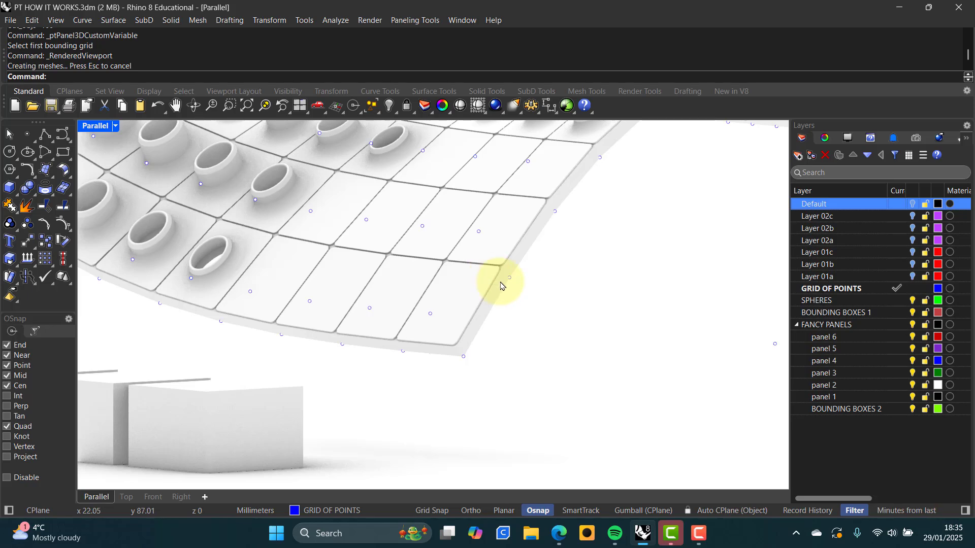
scroll(490, 282, "down", 5)
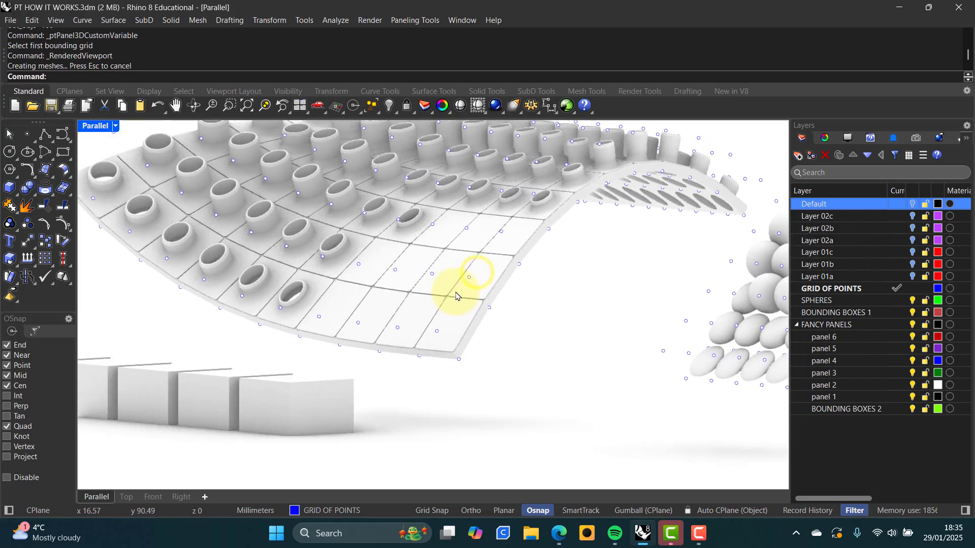
scroll(452, 292, "down", 3)
right_click_drag(445, 283, 442, 331)
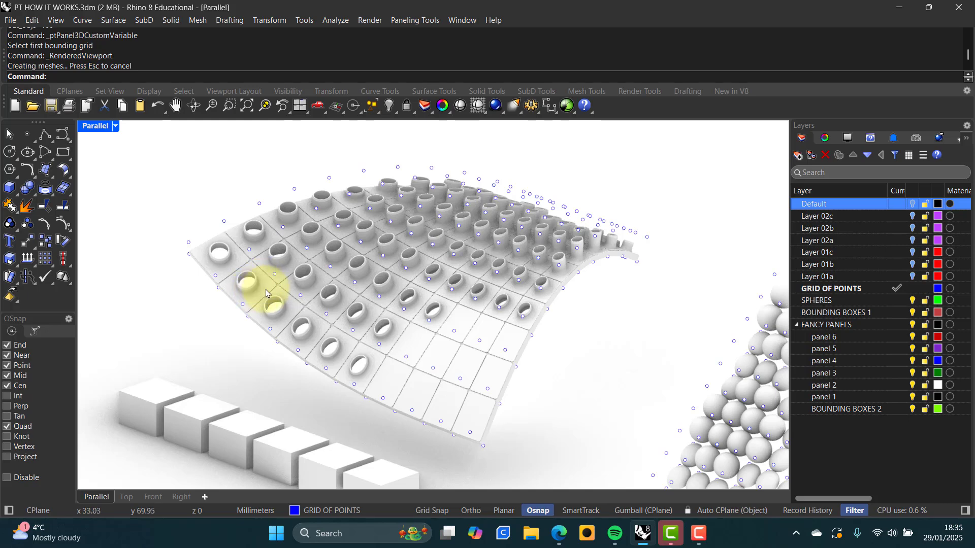
mouse_move(387, 295)
right_mouse_down()
mouse_move(364, 317)
mouse_move(388, 322)
mouse_move(370, 289)
mouse_move(380, 294)
right_mouse_up()
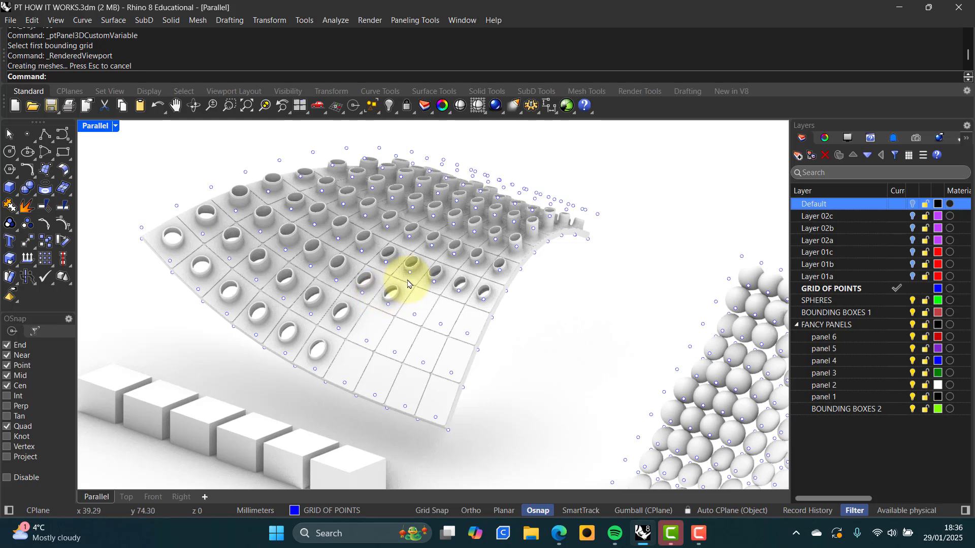
scroll(408, 284, "down", 1)
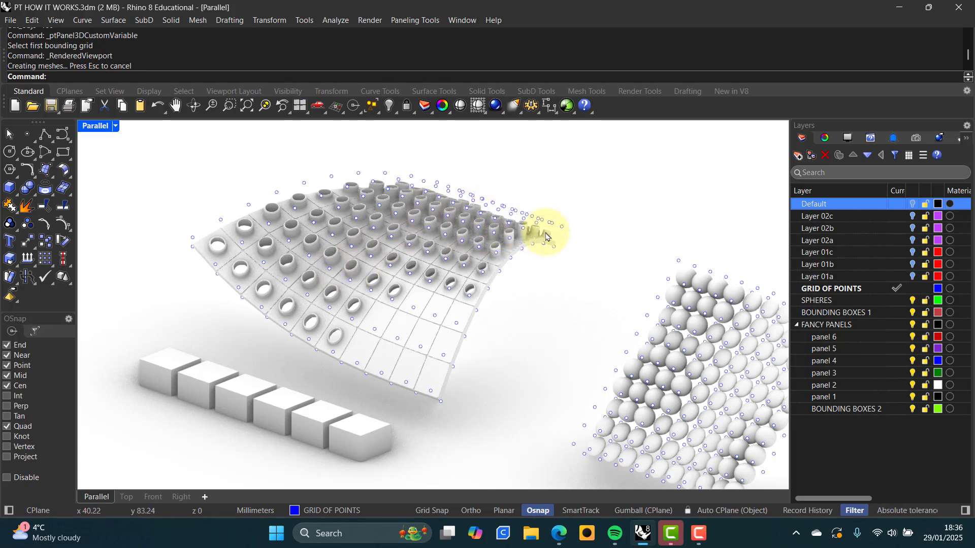
right_click_drag(410, 287, 387, 247)
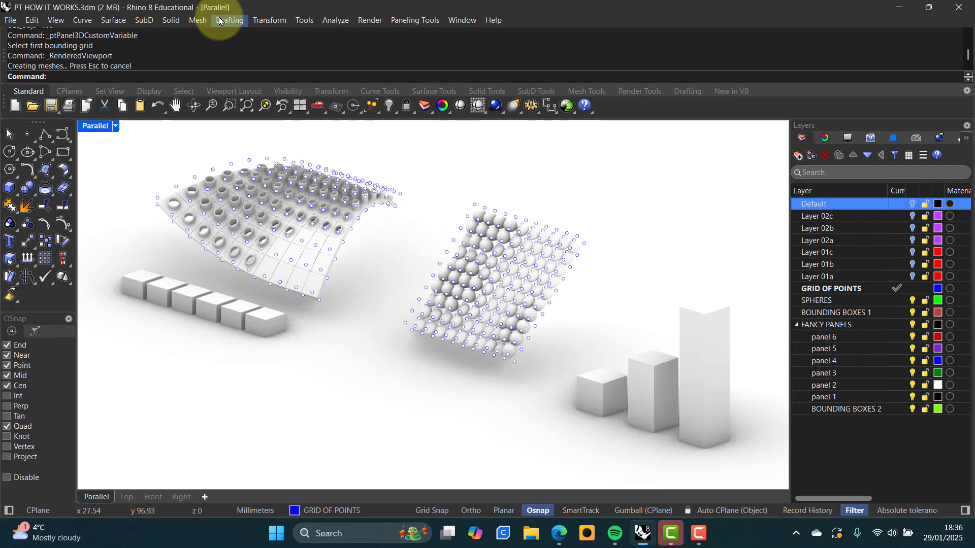
Open the Tools menu
left_click(301, 21)
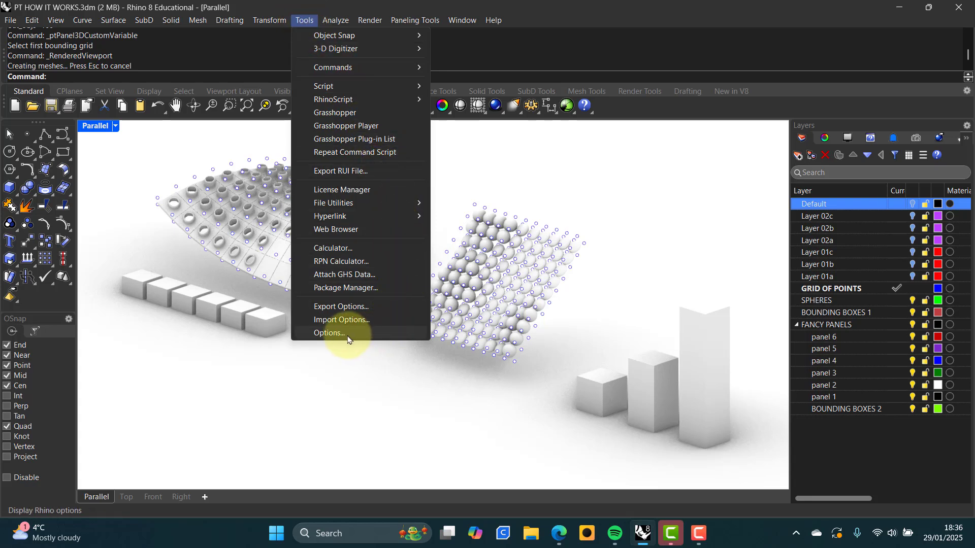
Search the Package Manager for 'panel', confirm PanelingTools 2024.8.20.677 is installed, then cancel
left_click(332, 288)
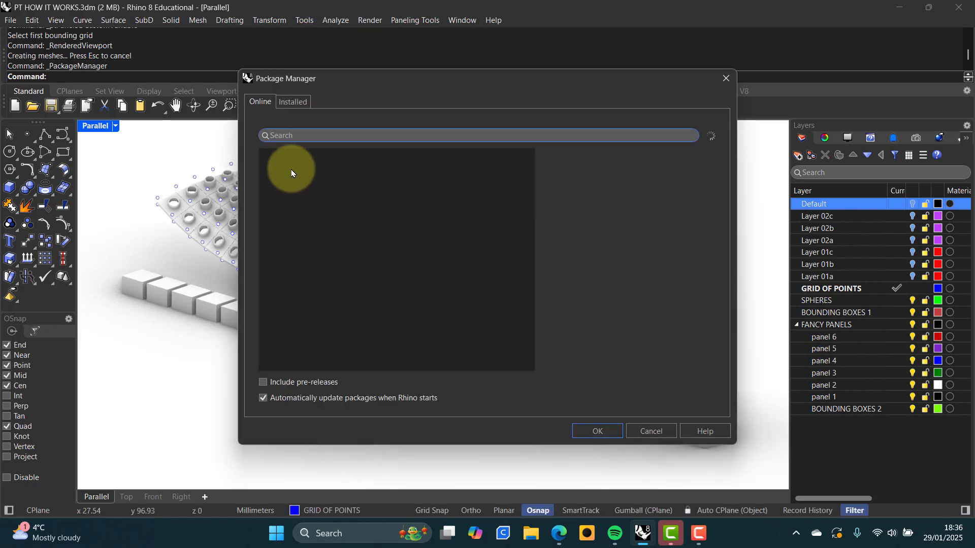
left_click(298, 133)
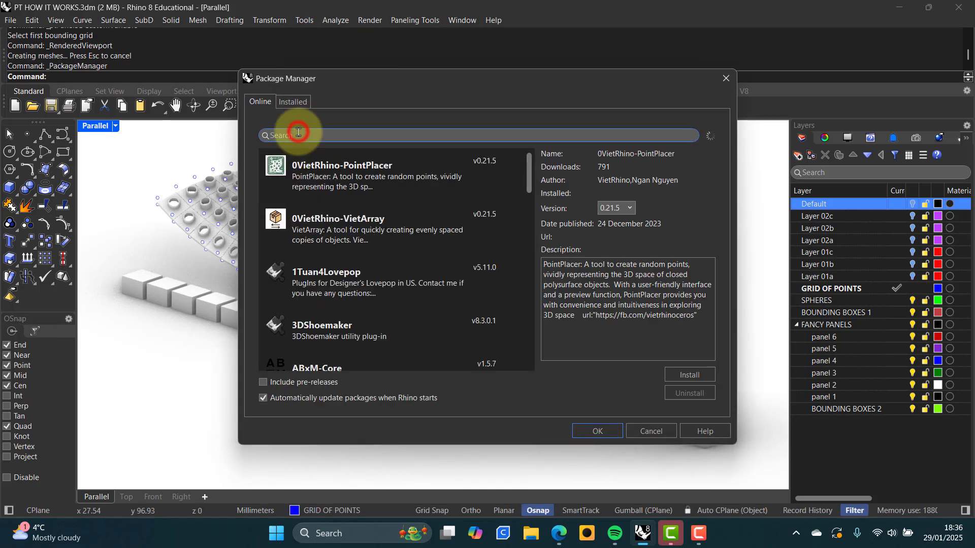
type("panel")
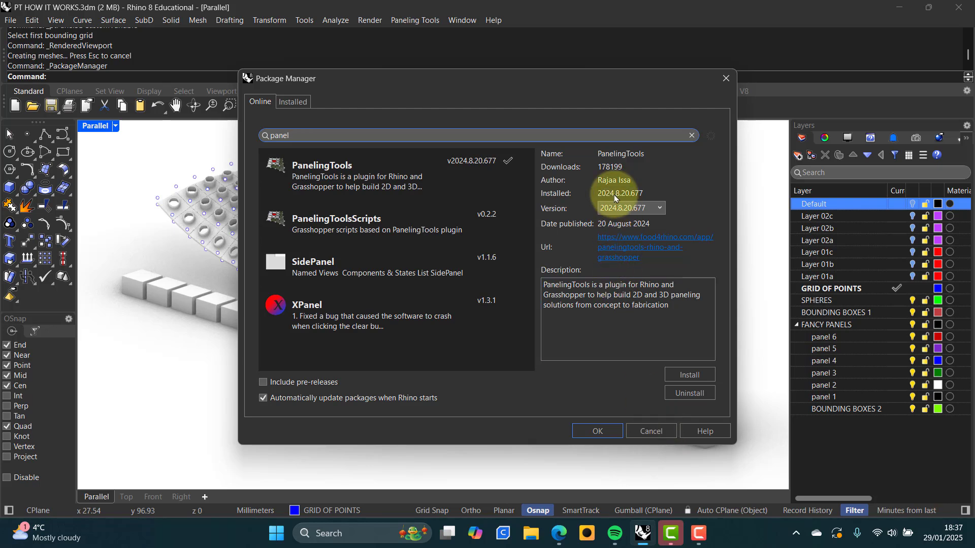
left_click(653, 431)
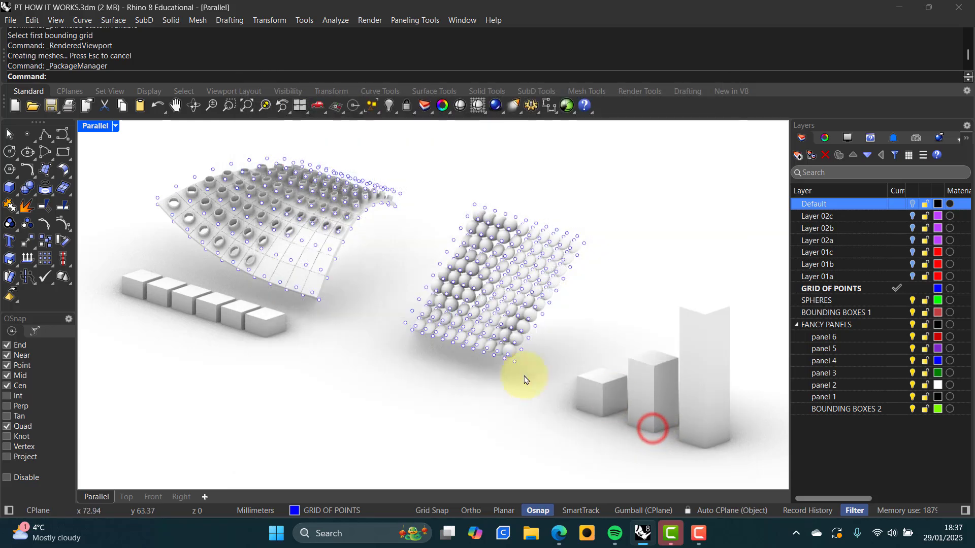